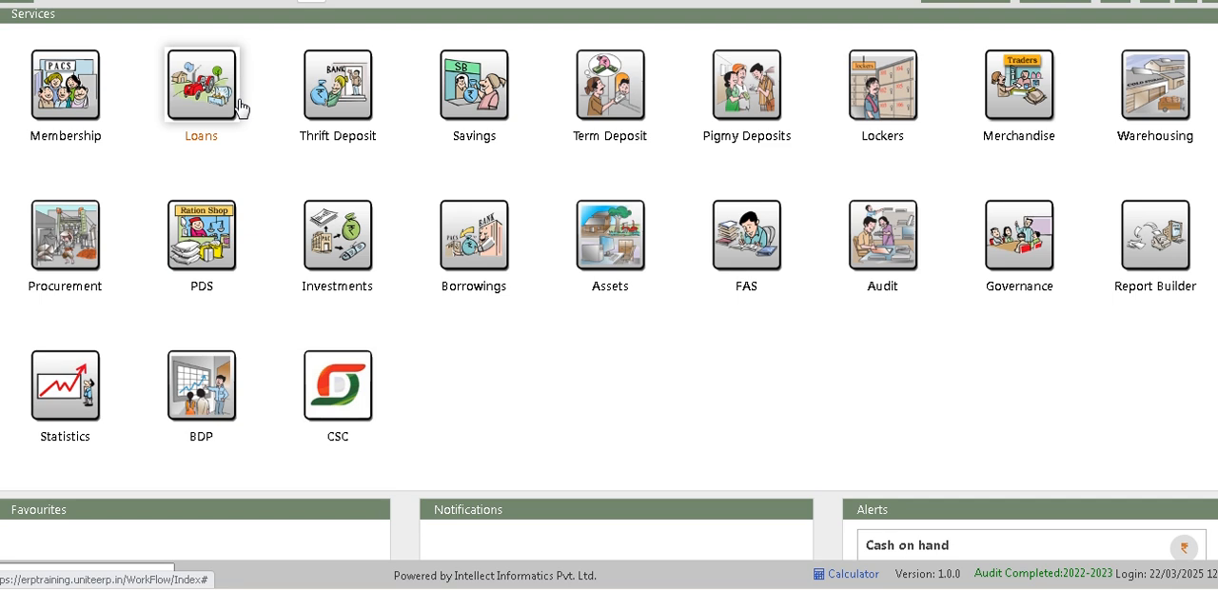
Step: Look over the Configuration options and the Loans and Membership workflows
{"action": "left_click", "coordinate": [1180, 15]}
{"action": "mouse_move", "coordinate": [1031, 232]}
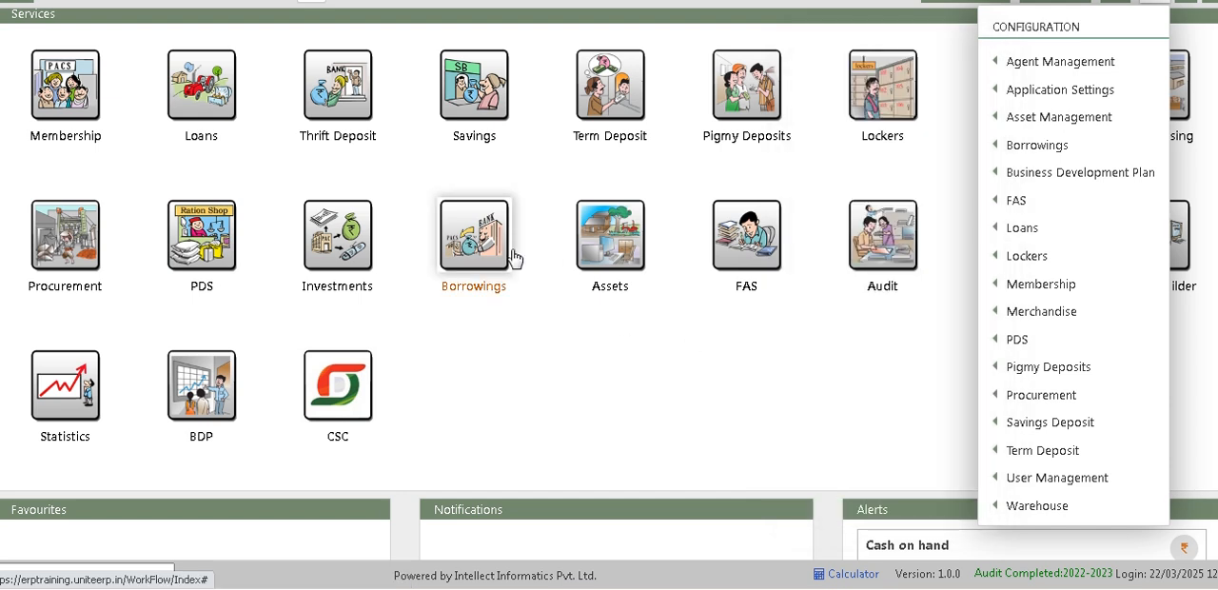
{"action": "left_click", "coordinate": [231, 177]}
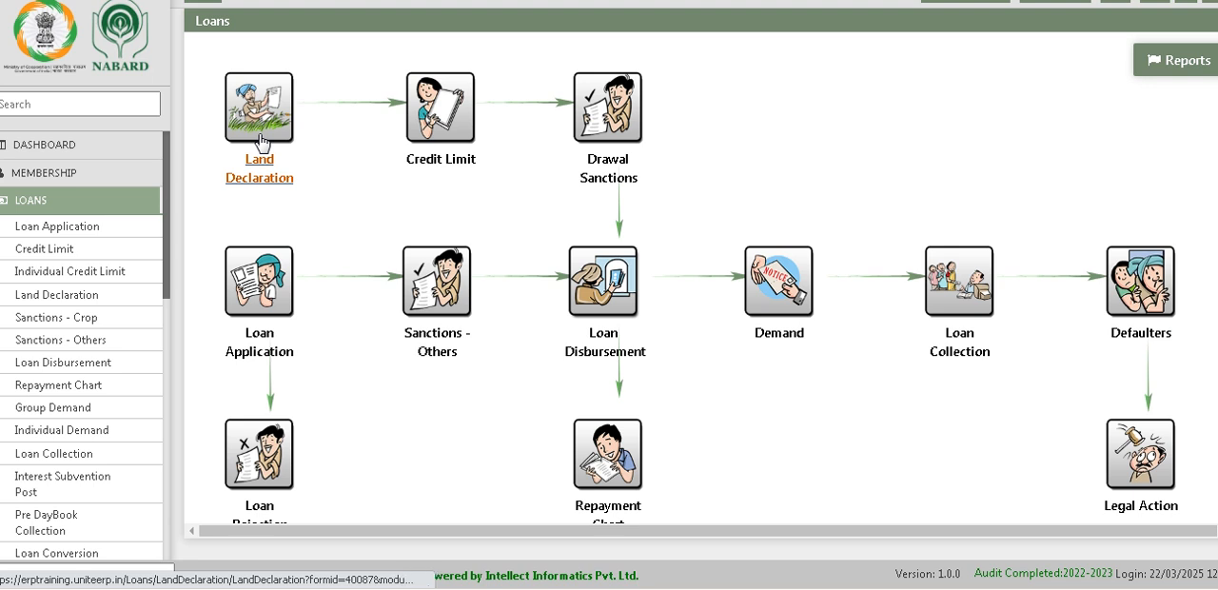
{"action": "left_click", "coordinate": [40, 52]}
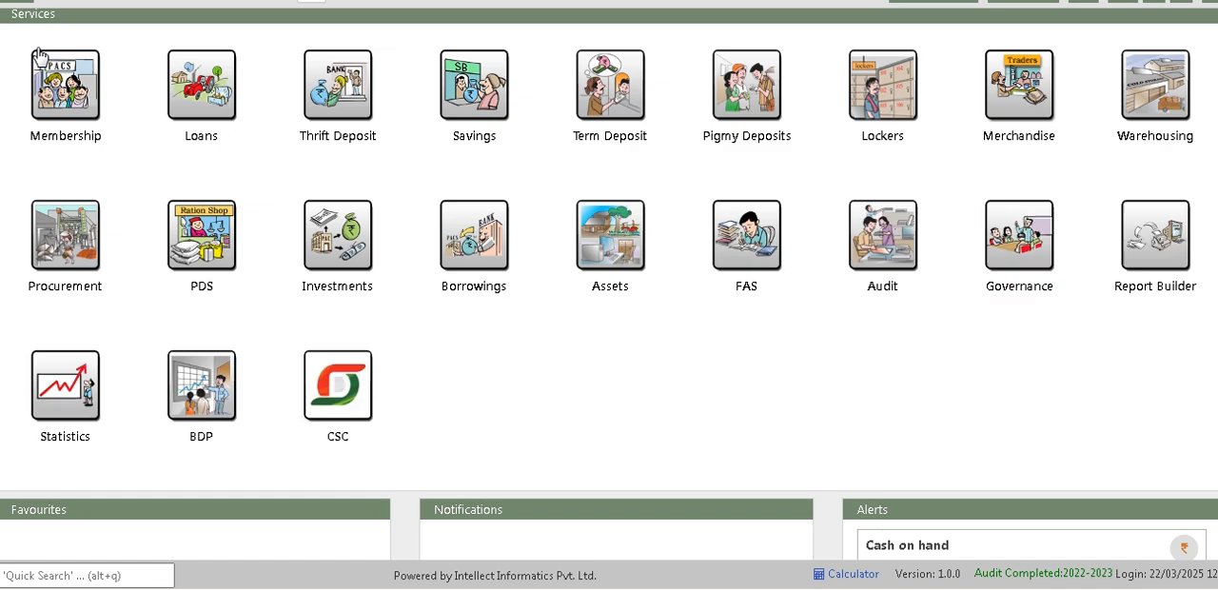
{"action": "left_click", "coordinate": [78, 111]}
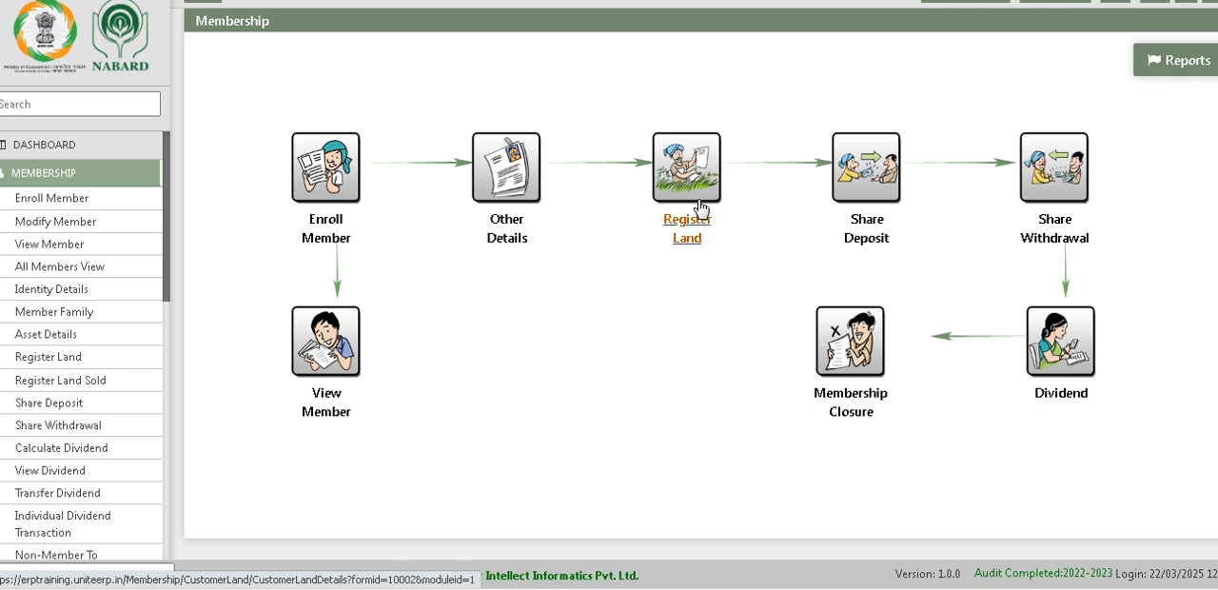
Step: Open Land Declaration in the Loans module and try to look up a member by admission number
{"action": "left_click", "coordinate": [63, 43]}
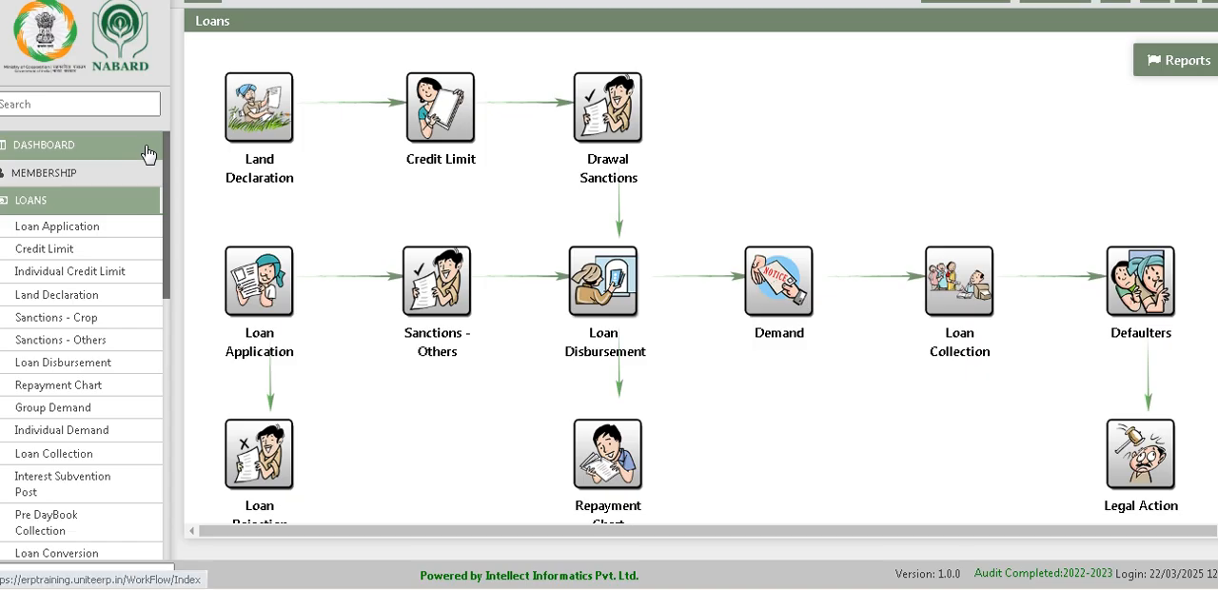
{"action": "left_click", "coordinate": [252, 140]}
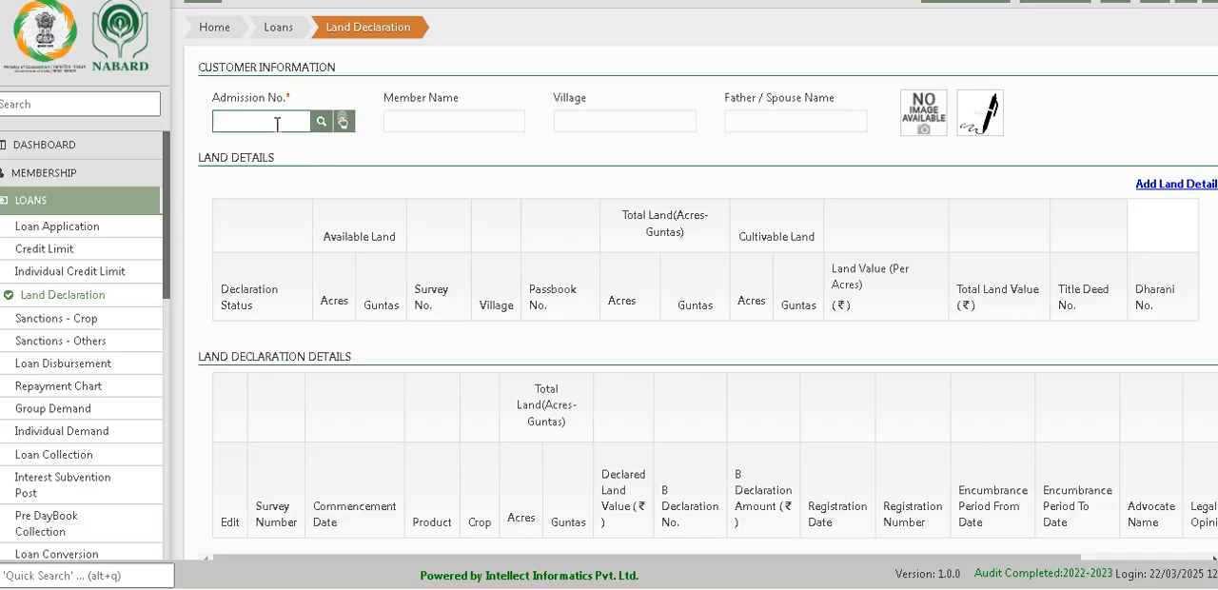
{"action": "left_click", "coordinate": [277, 123]}
{"action": "type", "text": "010025"}
{"action": "left_click", "coordinate": [324, 123]}
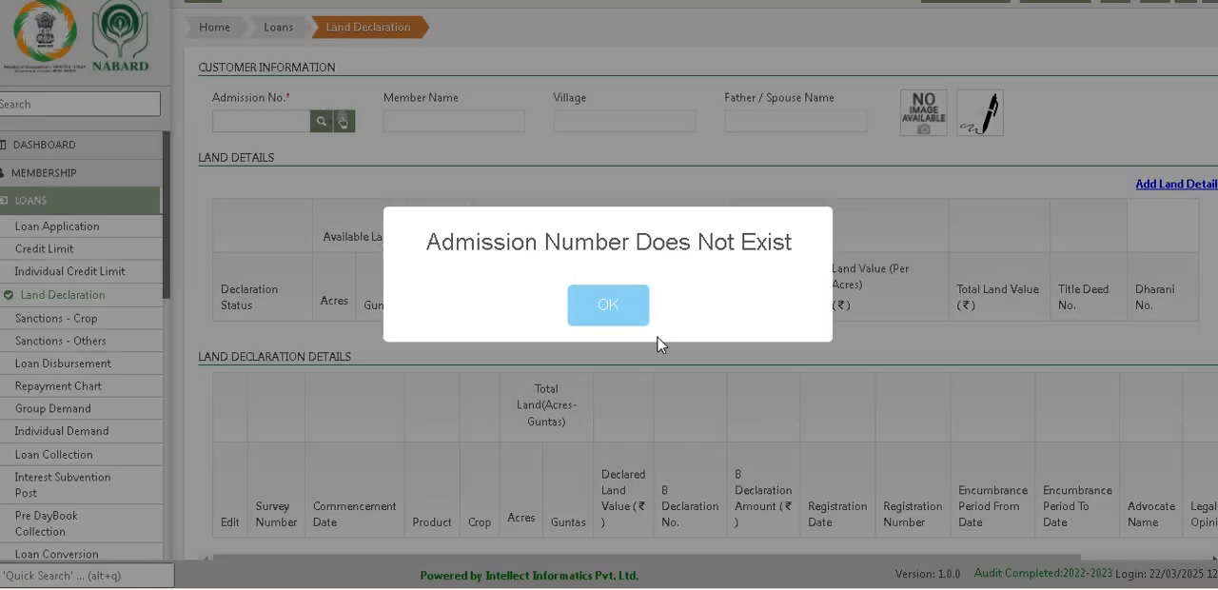
{"action": "left_click", "coordinate": [617, 313]}
Step: Try to load the land details of another member by admission number, and retry the lookup with "a"
{"action": "left_click", "coordinate": [268, 124]}
{"action": "type", "text": "0100036"}
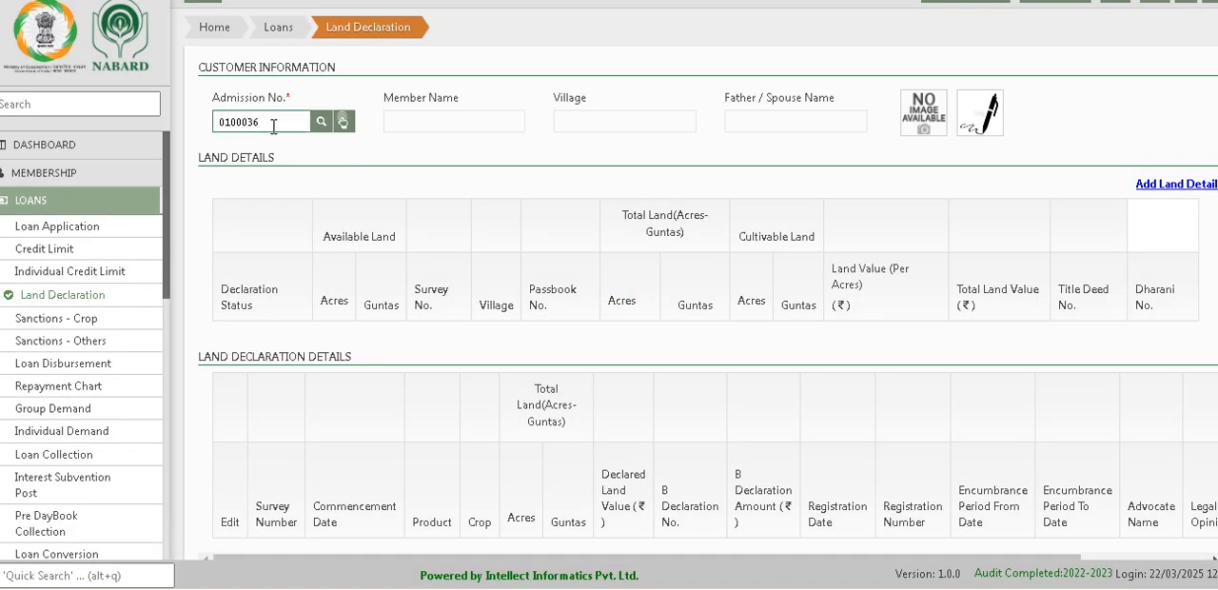
{"action": "left_click", "coordinate": [322, 124]}
{"action": "left_click", "coordinate": [585, 324]}
{"action": "left_click", "coordinate": [298, 121]}
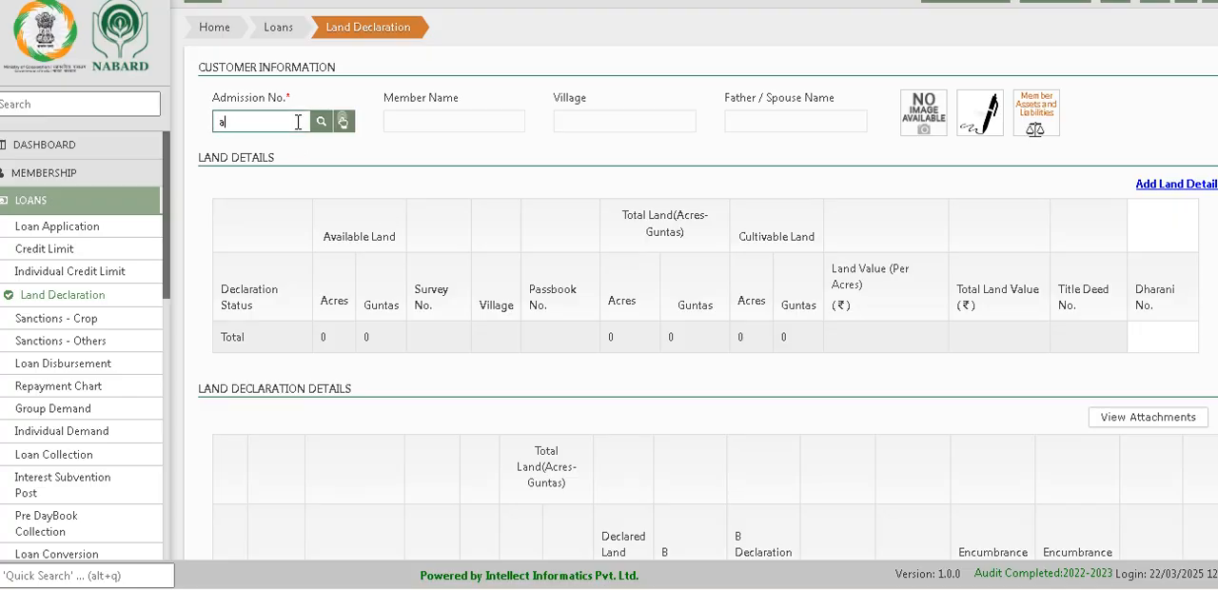
{"action": "left_click", "coordinate": [323, 121]}
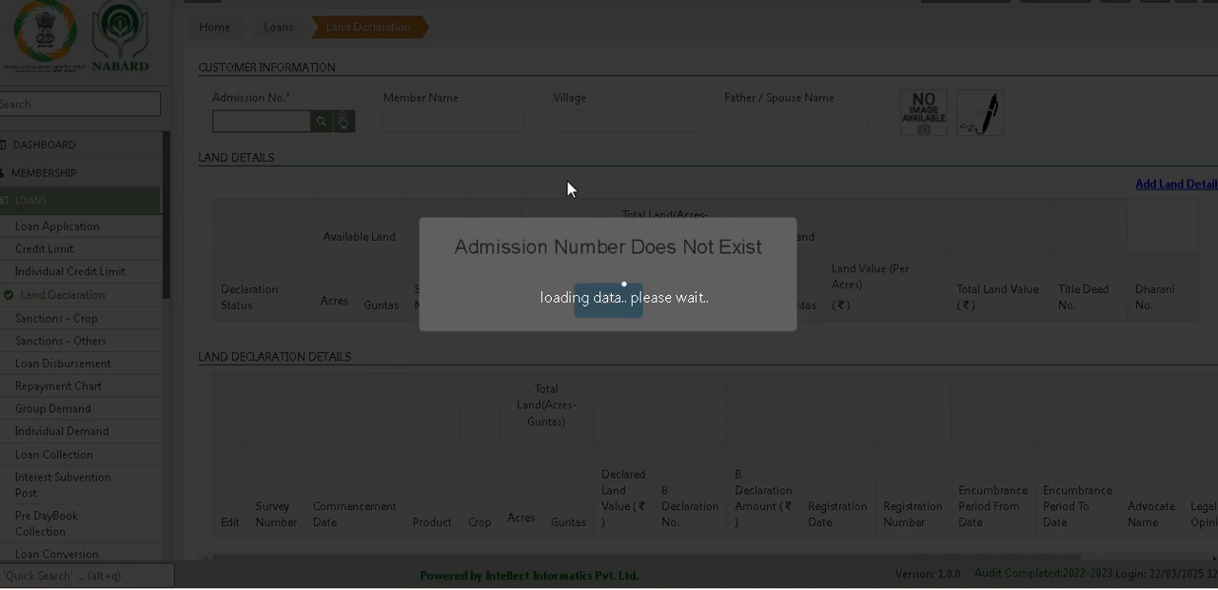
{"action": "left_click", "coordinate": [607, 304]}
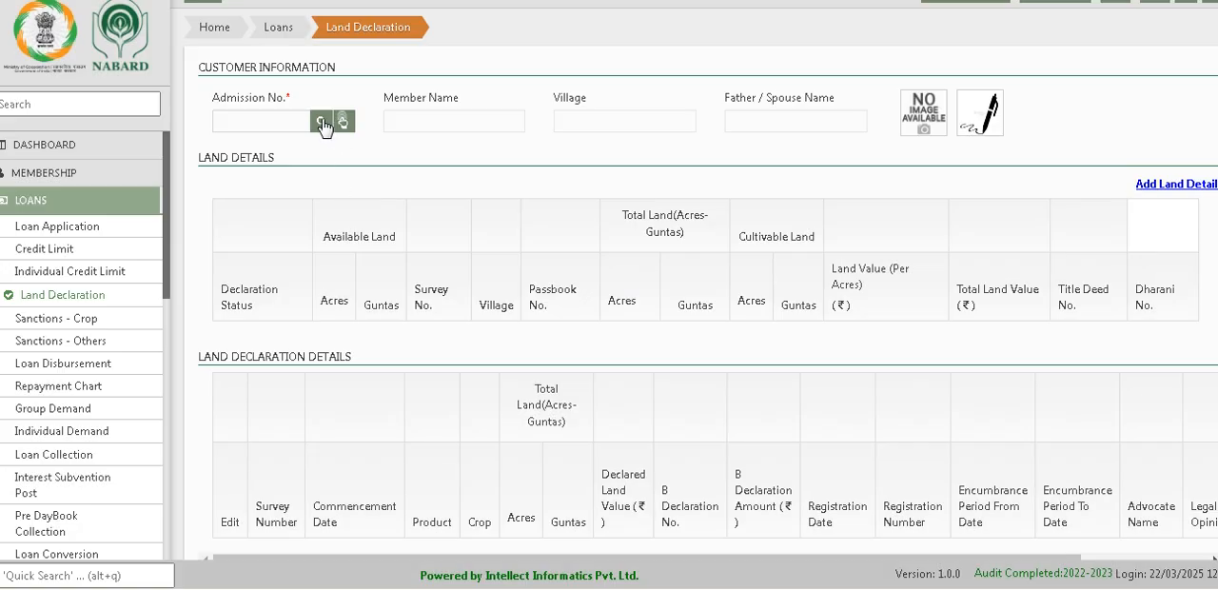
Step: Search for customers with "a" in the name and try loading a listed member's land details
{"action": "left_click", "coordinate": [340, 122]}
{"action": "left_click", "coordinate": [567, 147]}
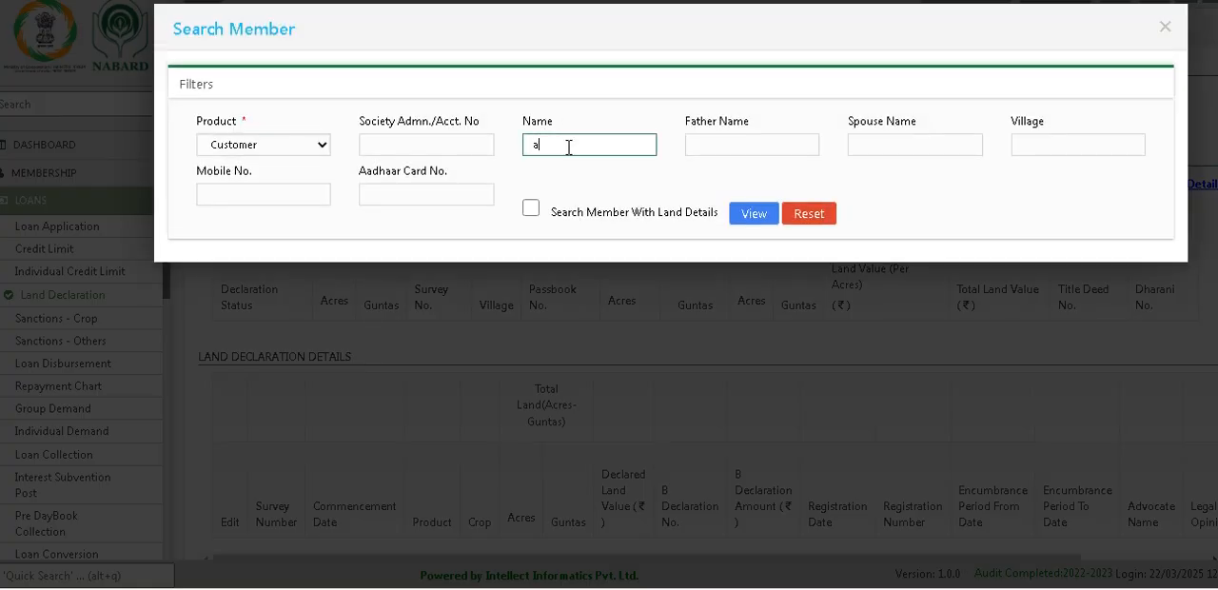
{"action": "left_click", "coordinate": [759, 219]}
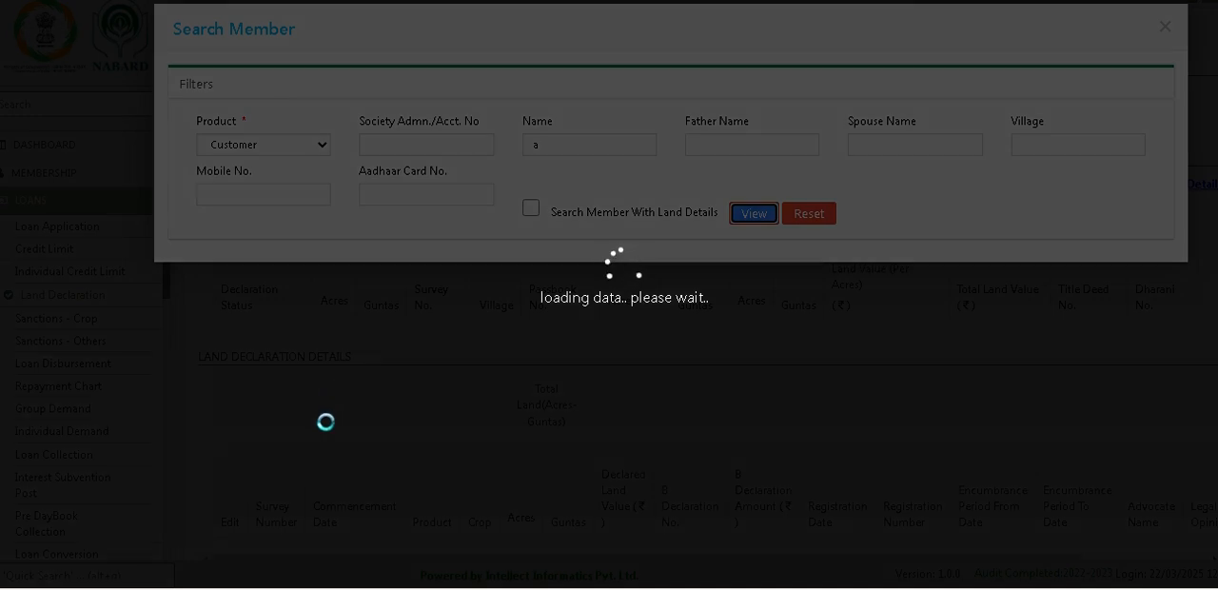
{"action": "scroll", "coordinate": [334, 440], "scroll_direction": "down", "scroll_amount": 2}
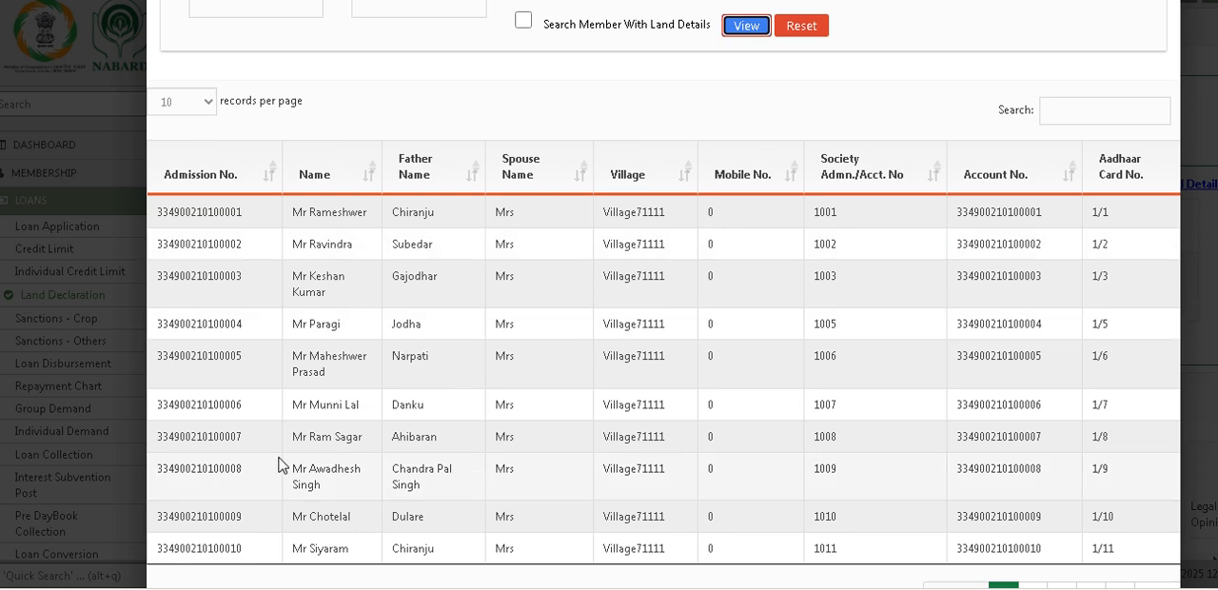
{"action": "left_click", "coordinate": [323, 445]}
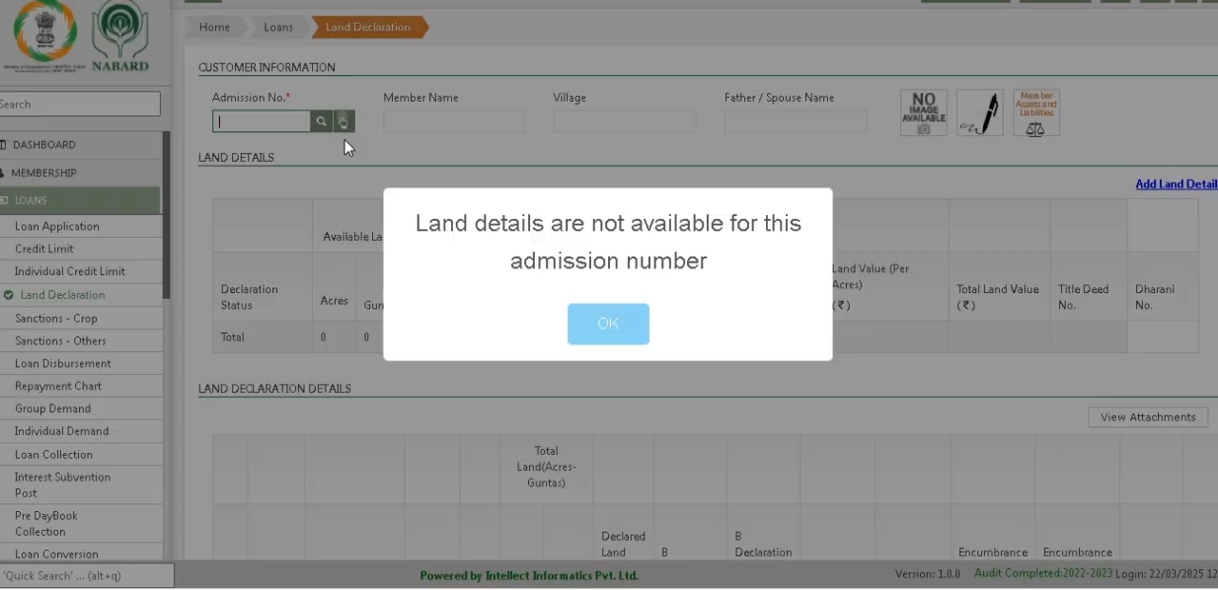
{"action": "left_click", "coordinate": [622, 335]}
Step: Try to load the land details of a different member by entering the member's admission number
{"action": "left_click", "coordinate": [274, 123]}
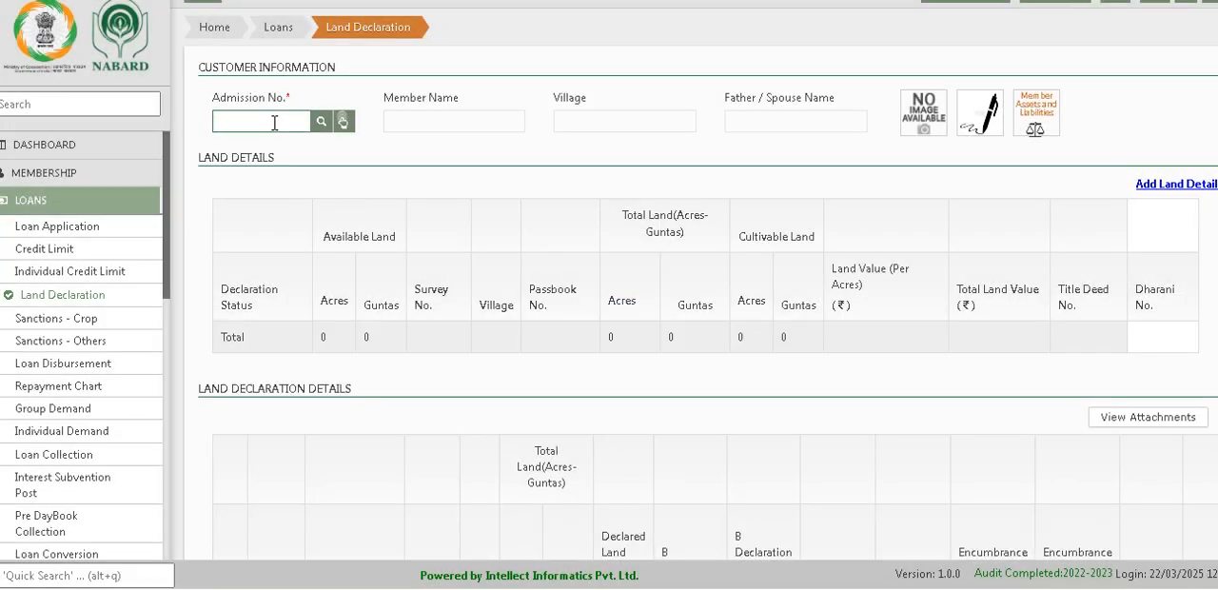
{"action": "type", "text": "0100009"}
{"action": "left_click", "coordinate": [320, 121]}
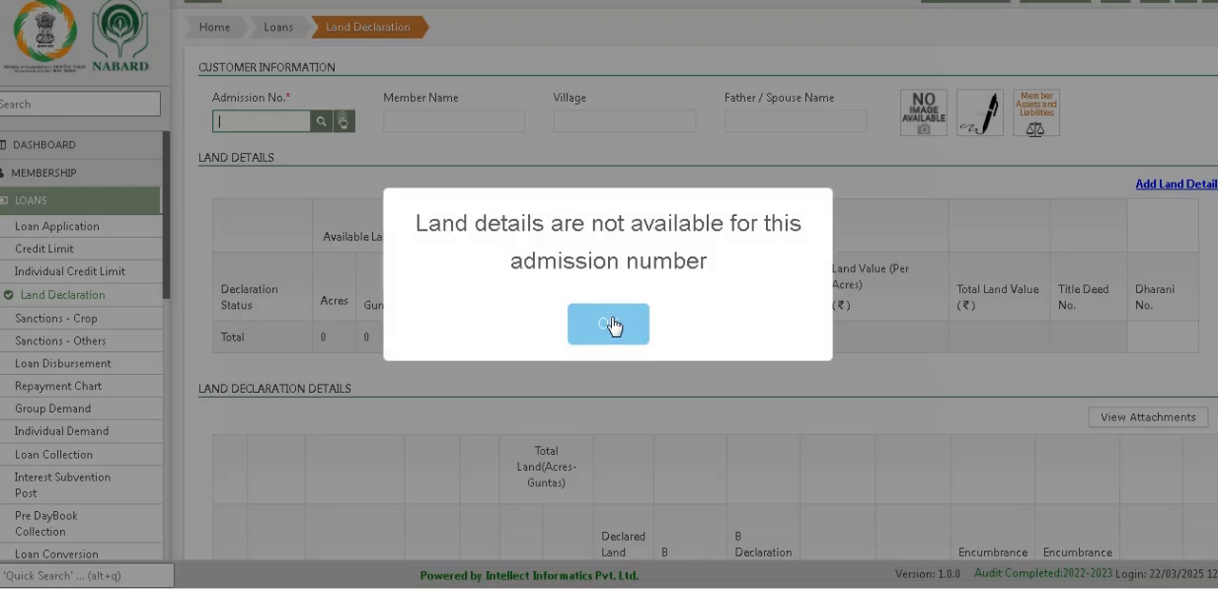
{"action": "left_click", "coordinate": [609, 325]}
Step: Search for customers with "s" in the name, choose a listed member and check for existing land details
{"action": "left_click", "coordinate": [343, 122]}
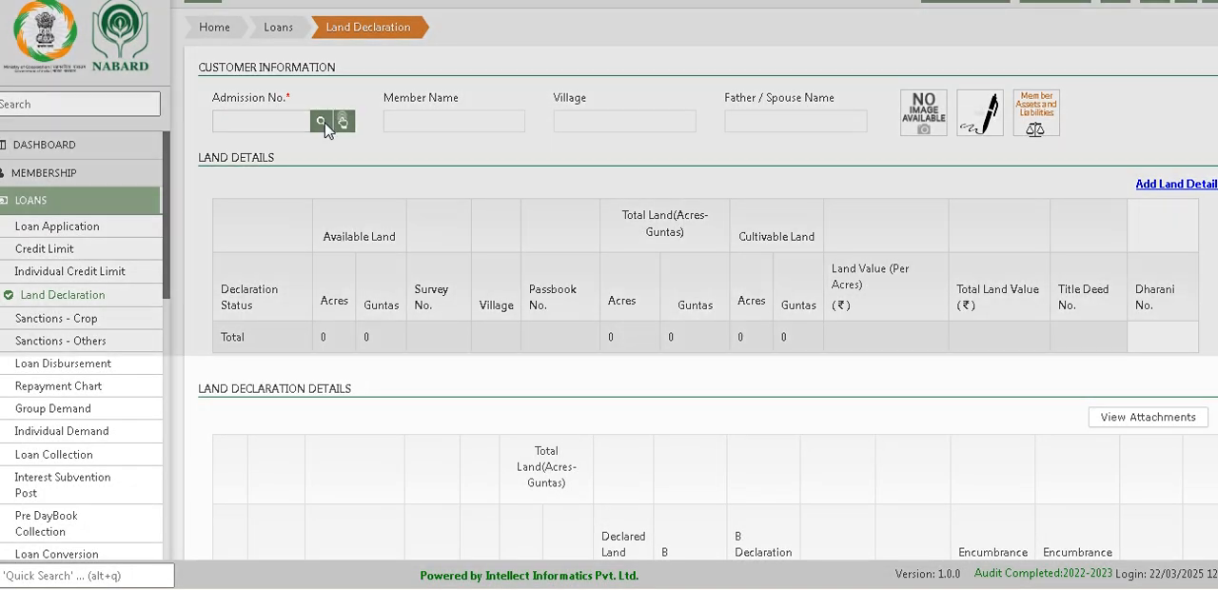
{"action": "left_click", "coordinate": [561, 144]}
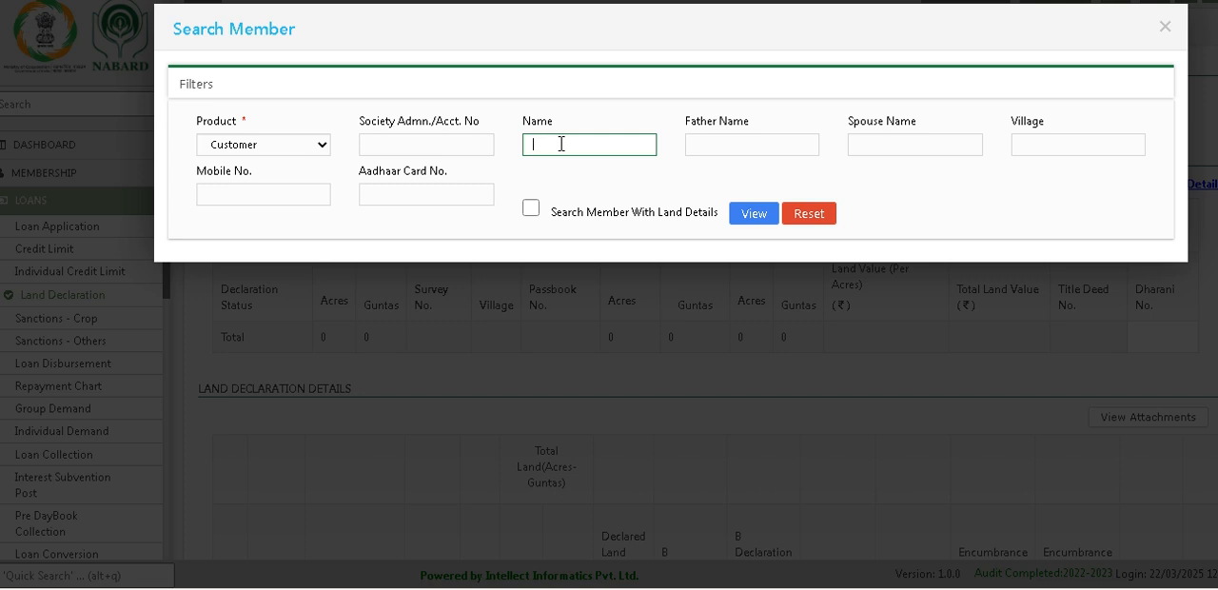
{"action": "left_click", "coordinate": [754, 213]}
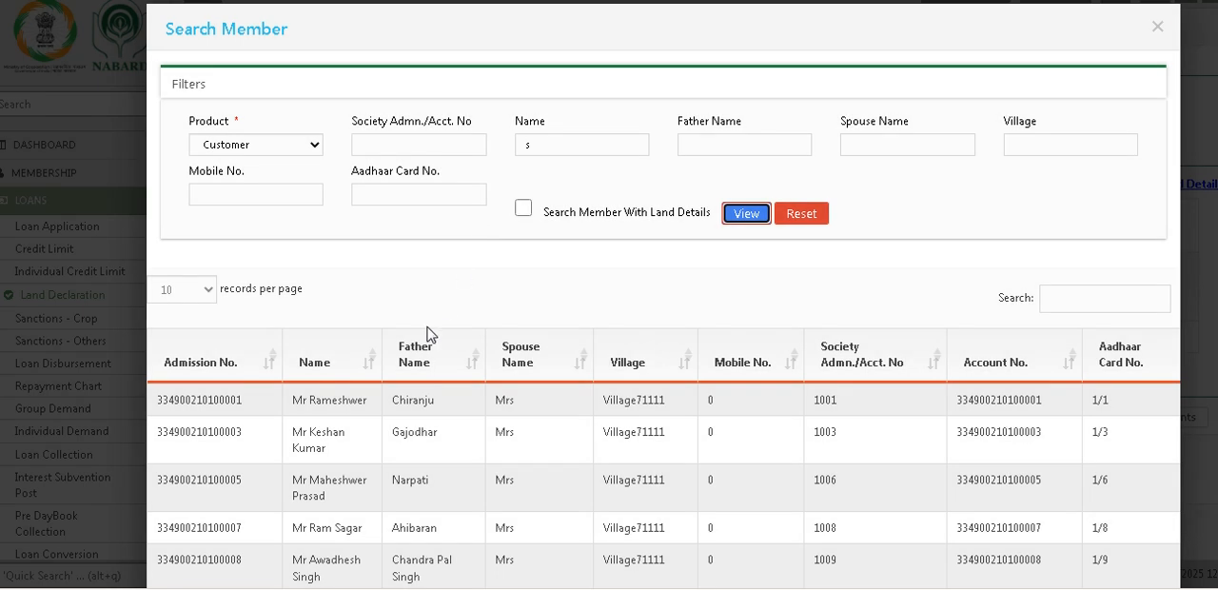
{"action": "scroll", "coordinate": [259, 551], "scroll_direction": "down", "scroll_amount": 3}
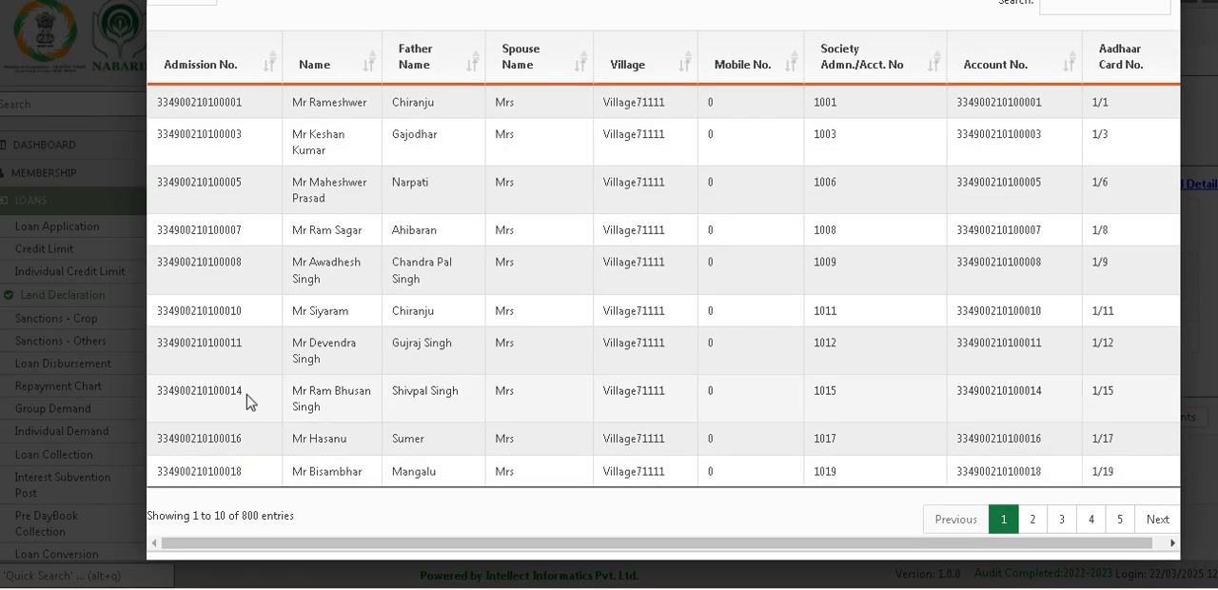
{"action": "left_click", "coordinate": [255, 398]}
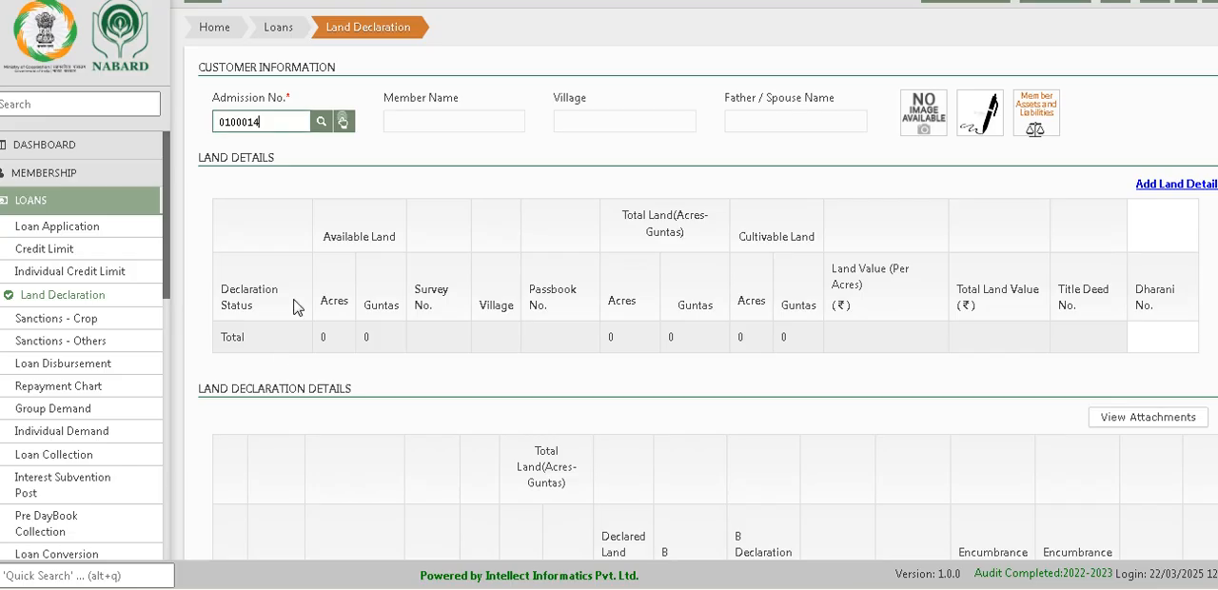
{"action": "left_click", "coordinate": [323, 123]}
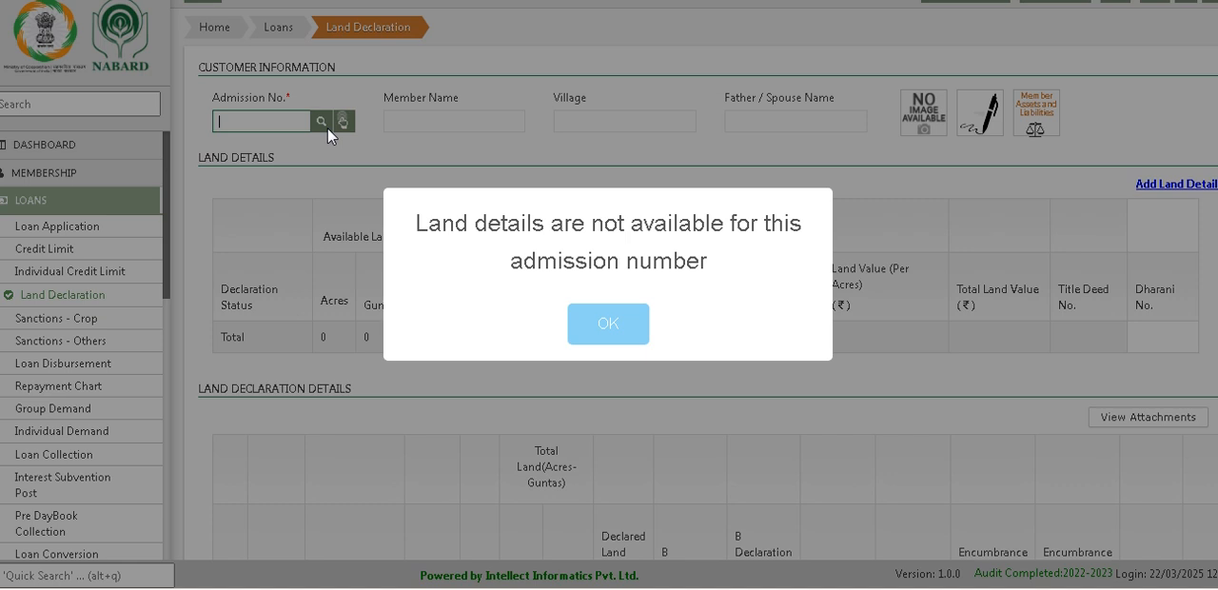
{"action": "left_click", "coordinate": [615, 327]}
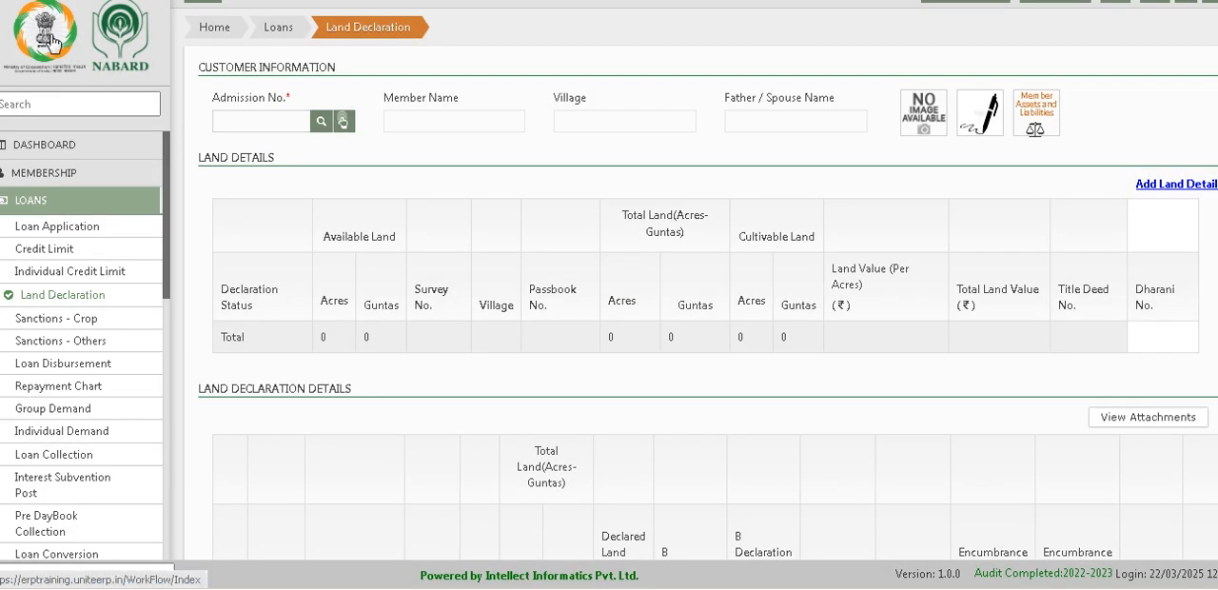
Step: Open Register Land in the Membership module and load the chosen member by admission number
{"action": "left_click", "coordinate": [52, 43]}
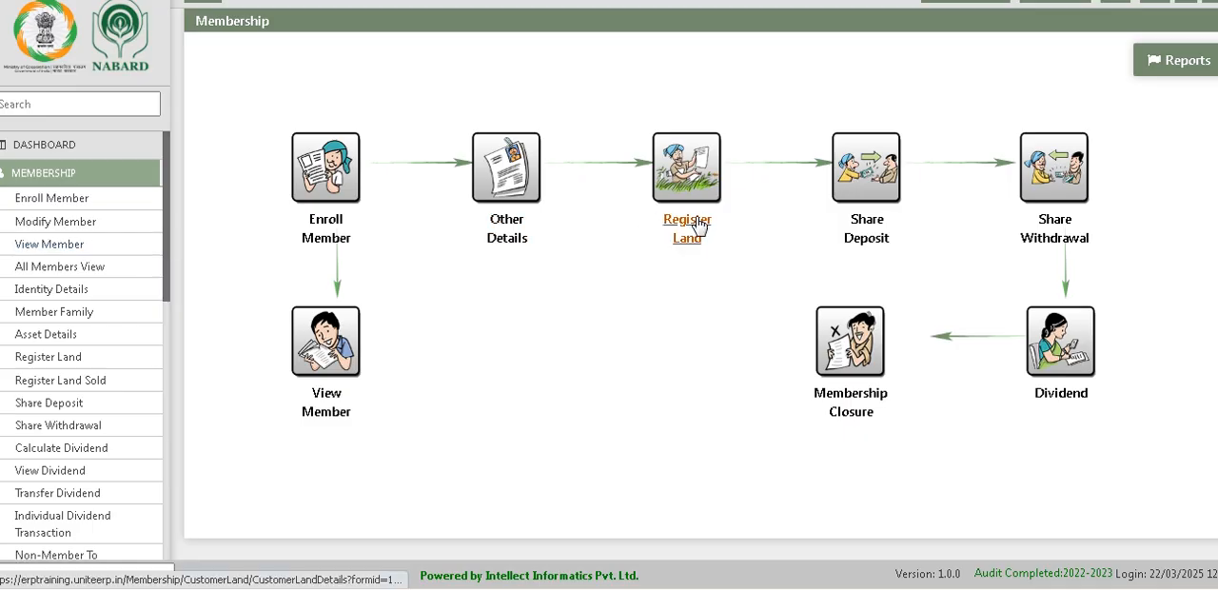
{"action": "left_click", "coordinate": [689, 225]}
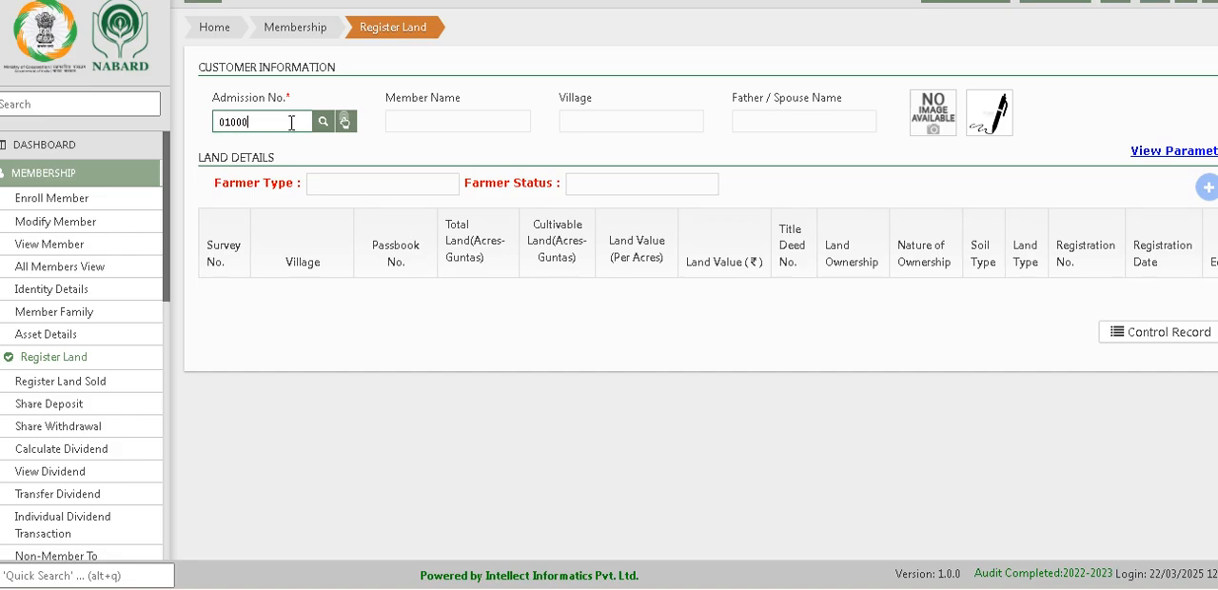
{"action": "left_click", "coordinate": [323, 121]}
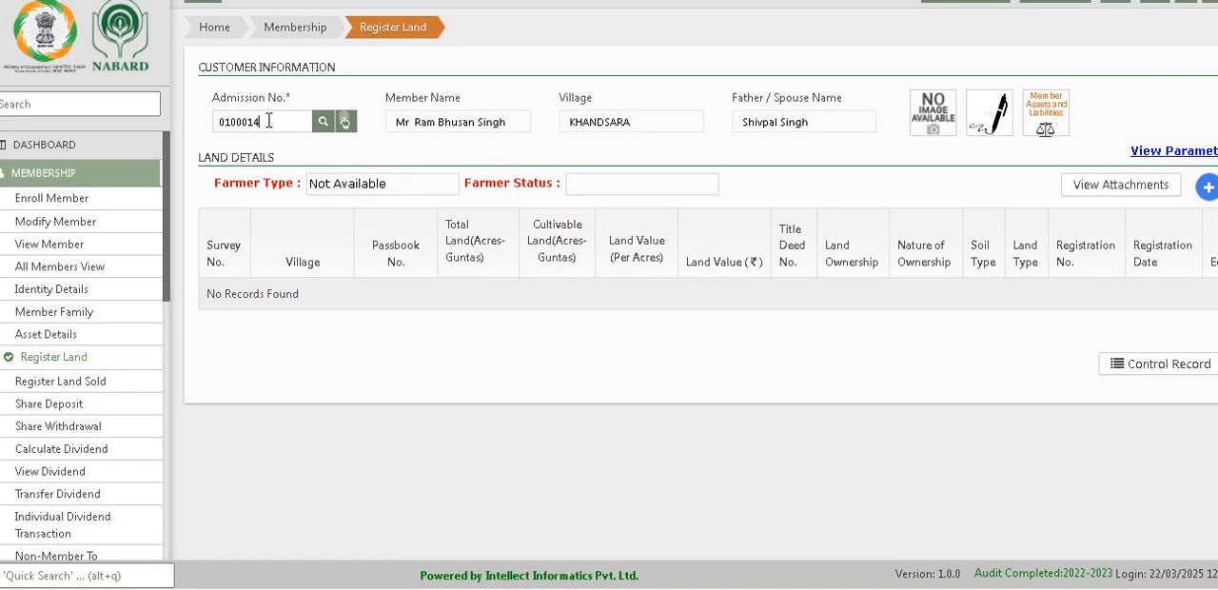
{"action": "left_click_drag", "start_coordinate": [268, 121], "coordinate": [203, 126]}
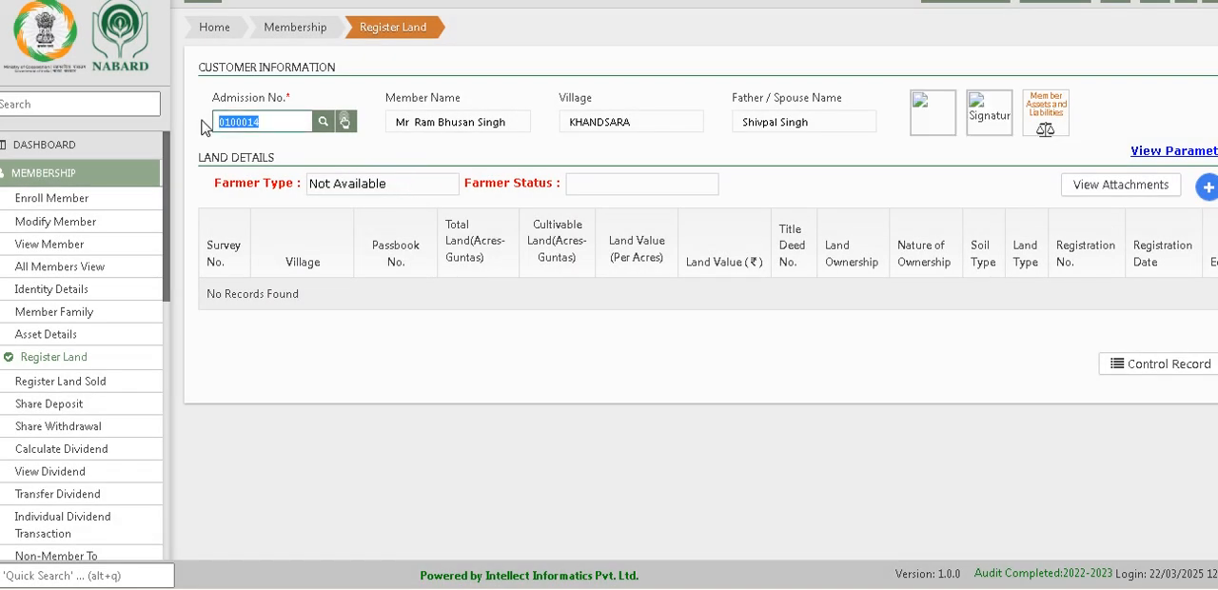
Step: Start a new land record for the member and set its village to Village71018
{"action": "left_click", "coordinate": [1203, 189]}
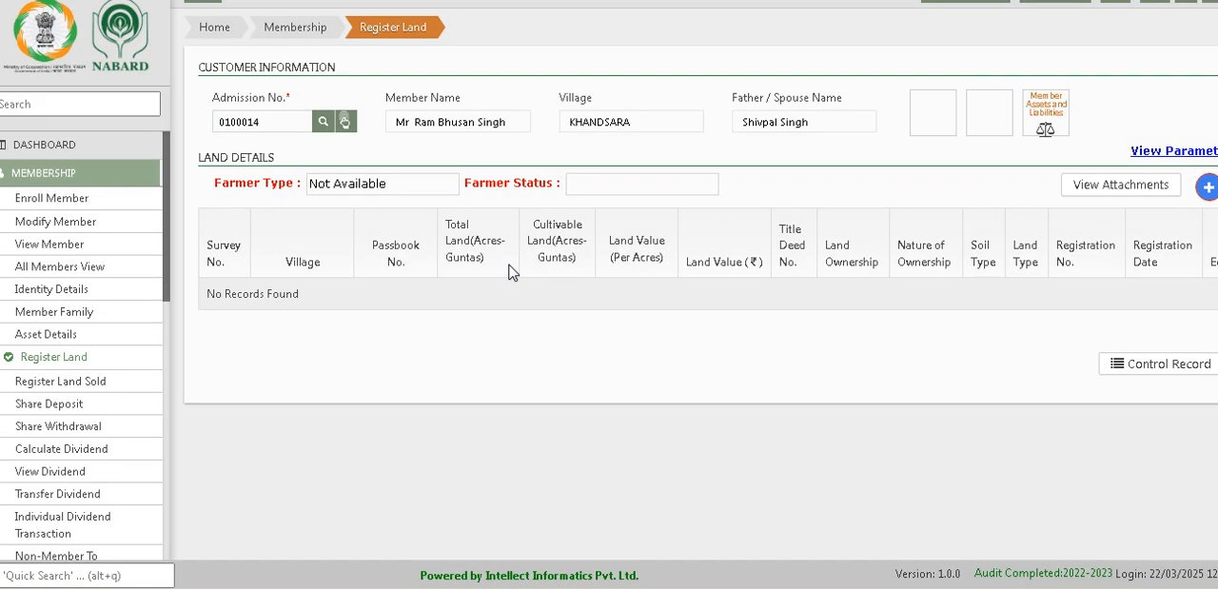
{"action": "left_click", "coordinate": [1205, 189]}
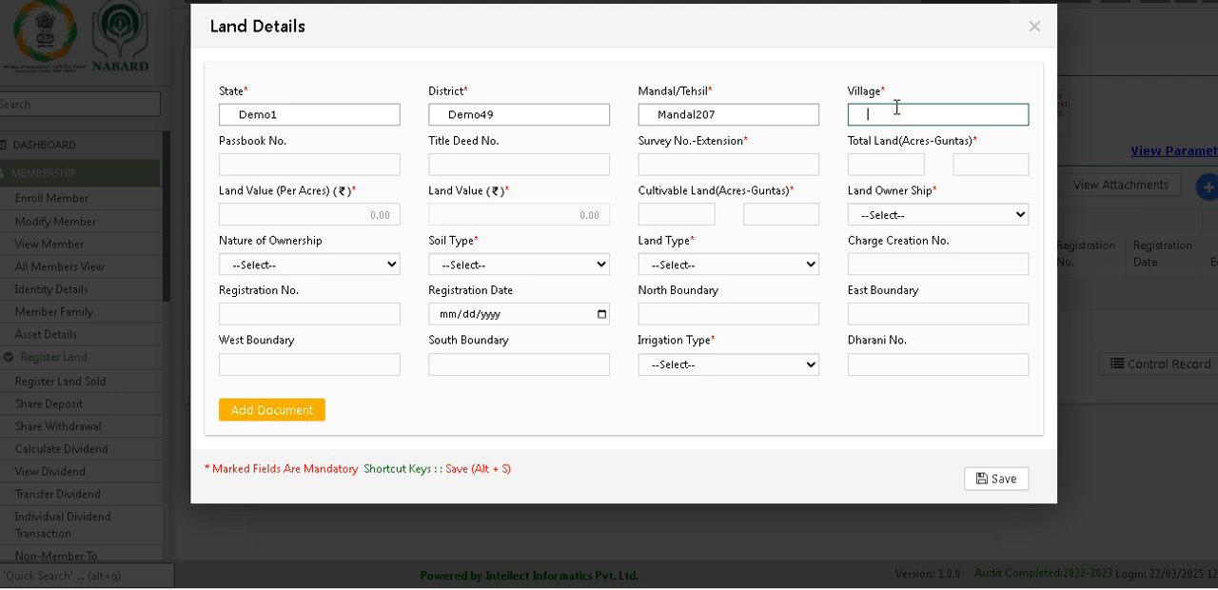
{"action": "type", "text": "v"}
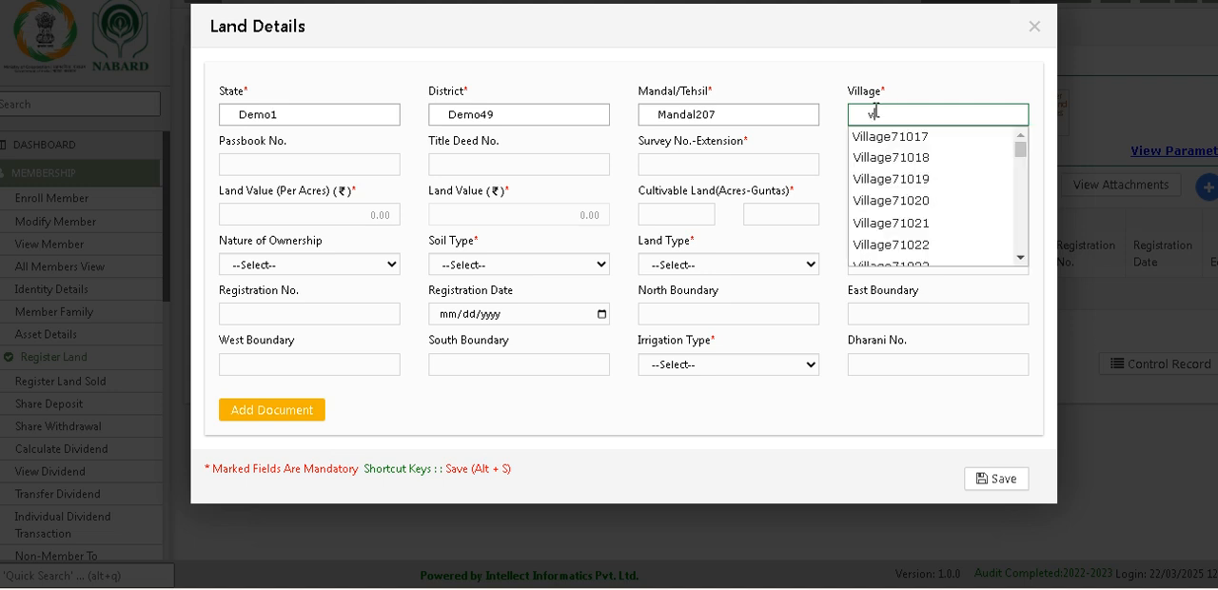
{"action": "key", "text": "Down"}
{"action": "key", "text": "Down"}
{"action": "key", "text": "Return"}
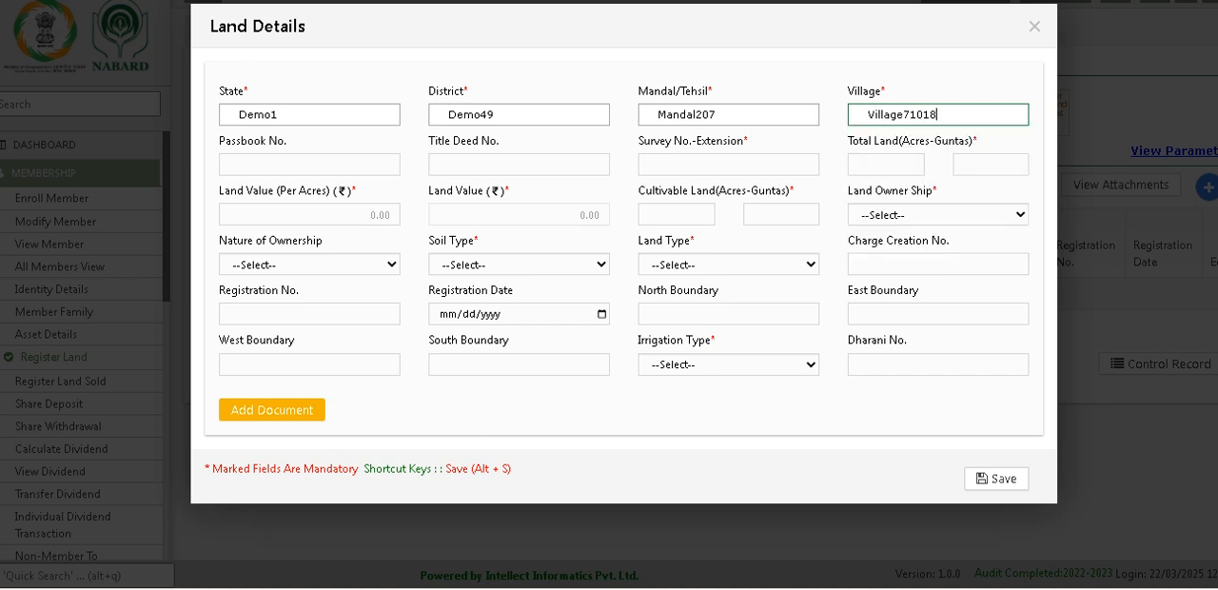
Step: Enter survey number 262, total land of 10 acres 0 guntas, and a land value of 40000 per acre
{"action": "left_click", "coordinate": [508, 164]}
{"action": "left_click", "coordinate": [711, 167]}
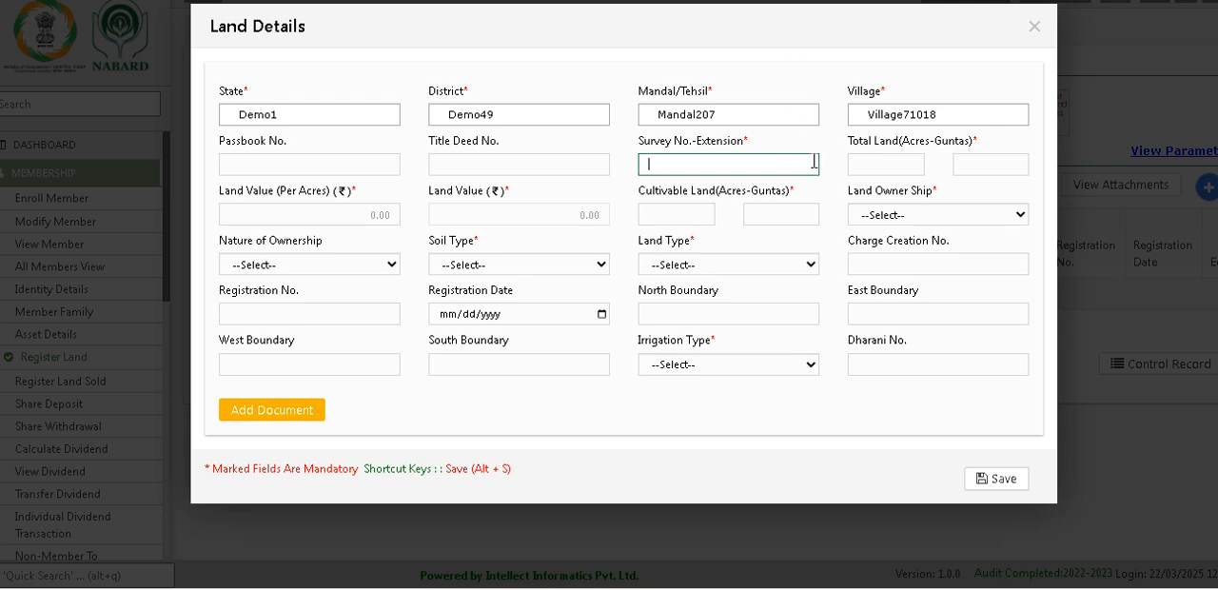
{"action": "left_click", "coordinate": [911, 166]}
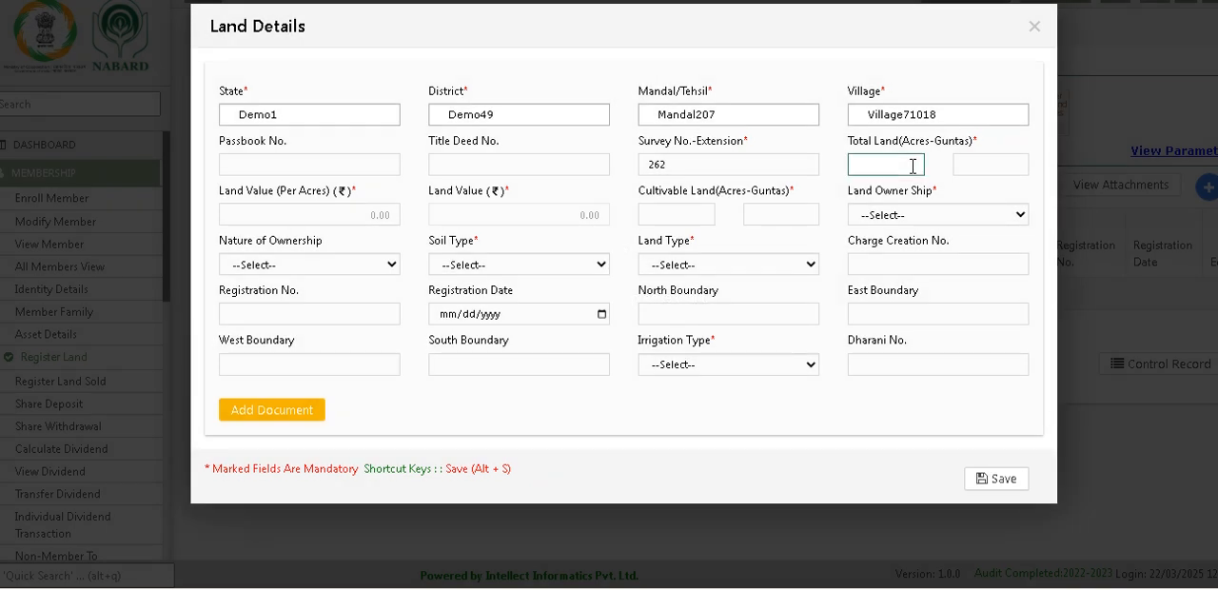
{"action": "left_click", "coordinate": [988, 166]}
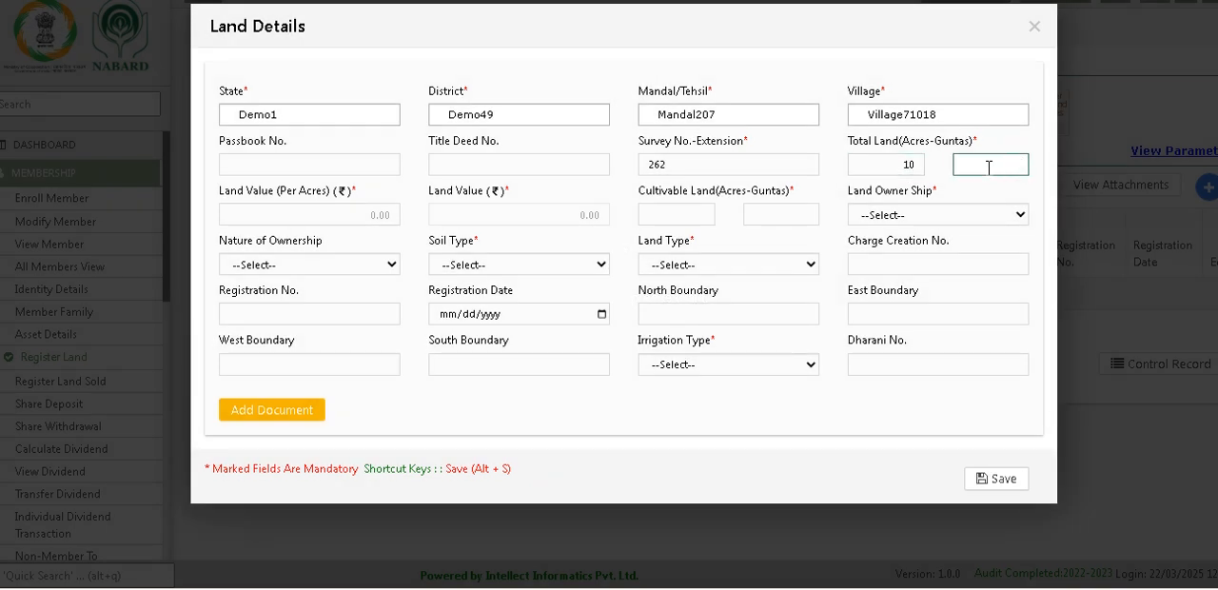
{"action": "left_click", "coordinate": [334, 216]}
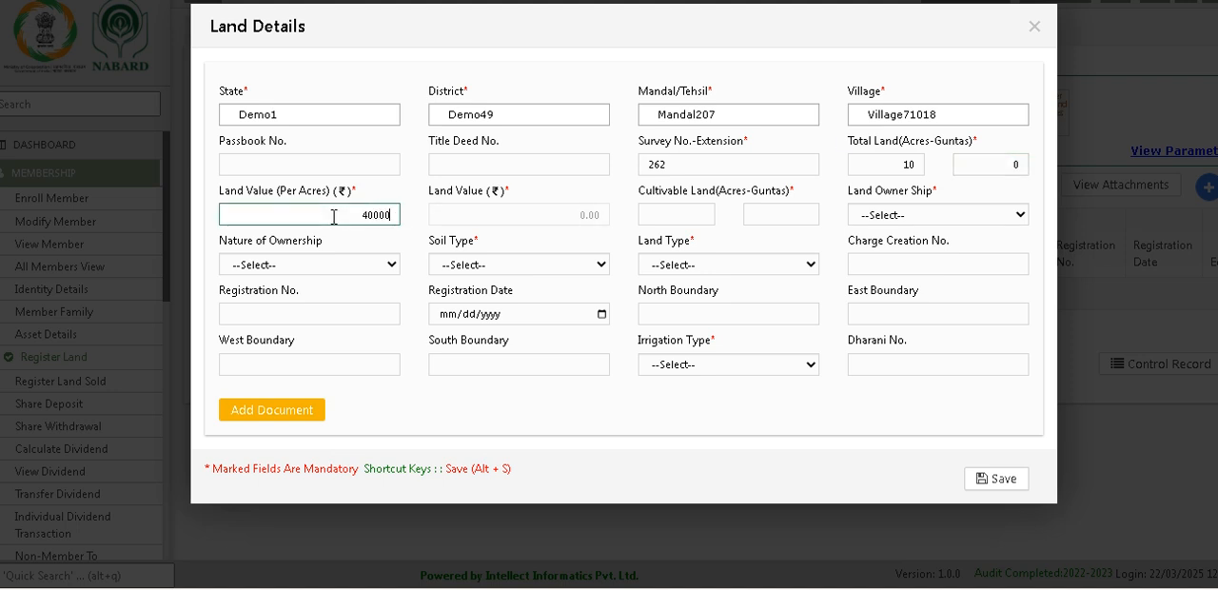
Step: Complete the land value as 400000 per acre, enter cultivable land of 10 acres 0 guntas, and set land ownership to Owner
{"action": "left_click", "coordinate": [457, 199]}
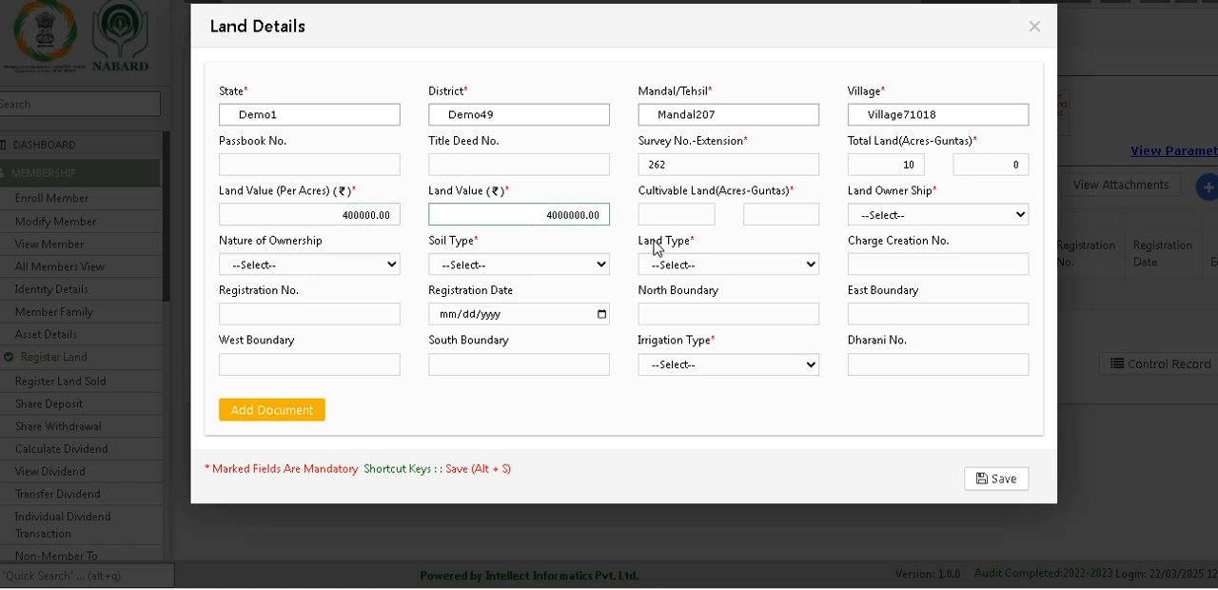
{"action": "left_click", "coordinate": [704, 214]}
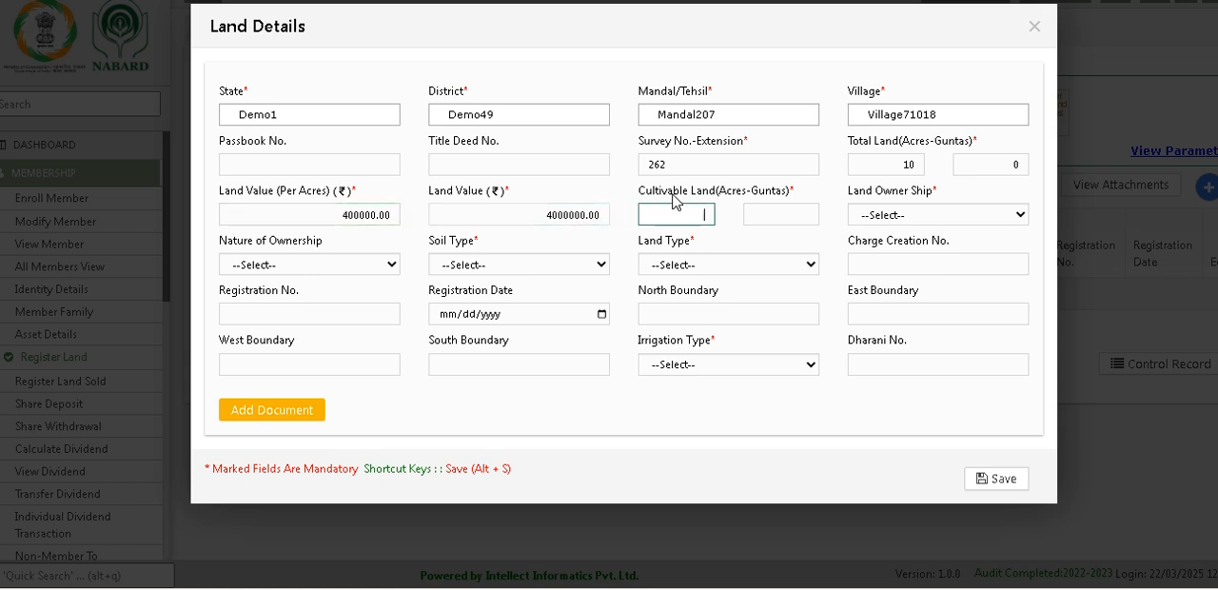
{"action": "left_click", "coordinate": [771, 213]}
{"action": "type", "text": "0"}
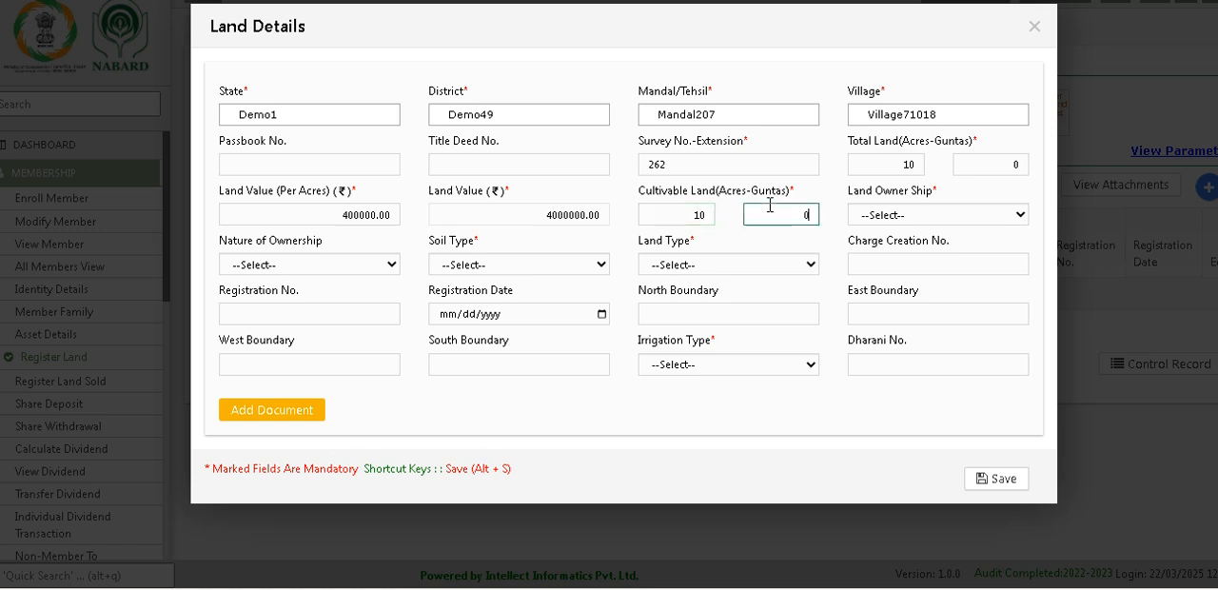
{"action": "left_click", "coordinate": [880, 219]}
{"action": "left_click", "coordinate": [880, 258]}
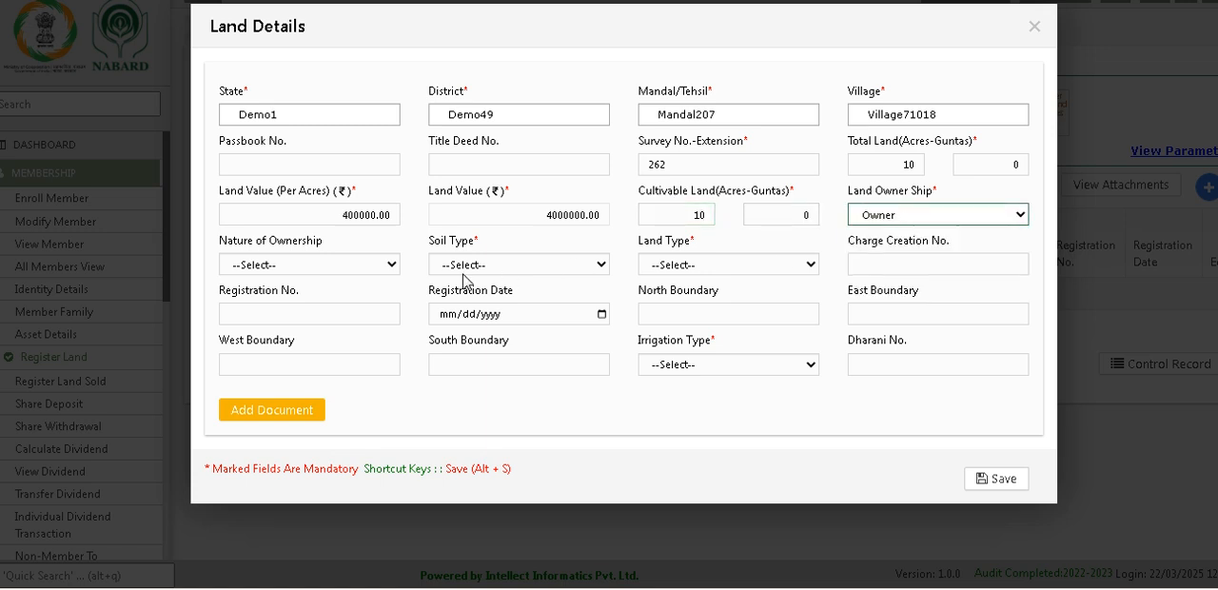
Step: Set nature of ownership to Gift, soil type to Black Soil and land type to Dry, choose an irrigation type, and save the land record
{"action": "left_click", "coordinate": [288, 266]}
{"action": "left_click", "coordinate": [275, 296]}
{"action": "left_click", "coordinate": [540, 265]}
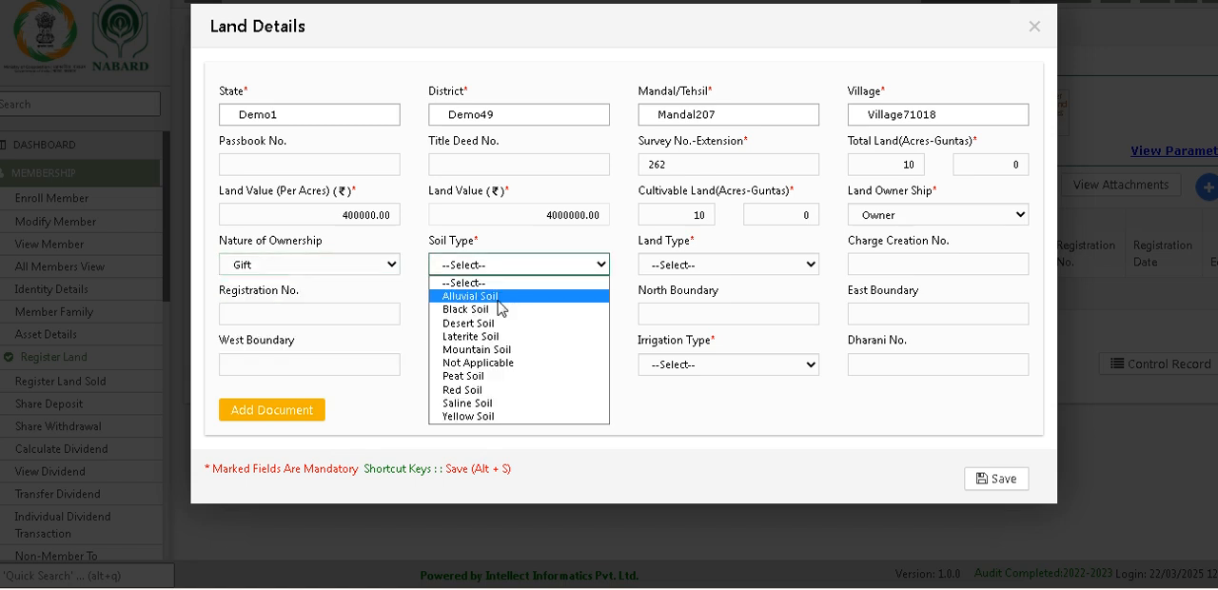
{"action": "left_click", "coordinate": [492, 310]}
{"action": "left_click", "coordinate": [676, 265]}
{"action": "left_click", "coordinate": [666, 293]}
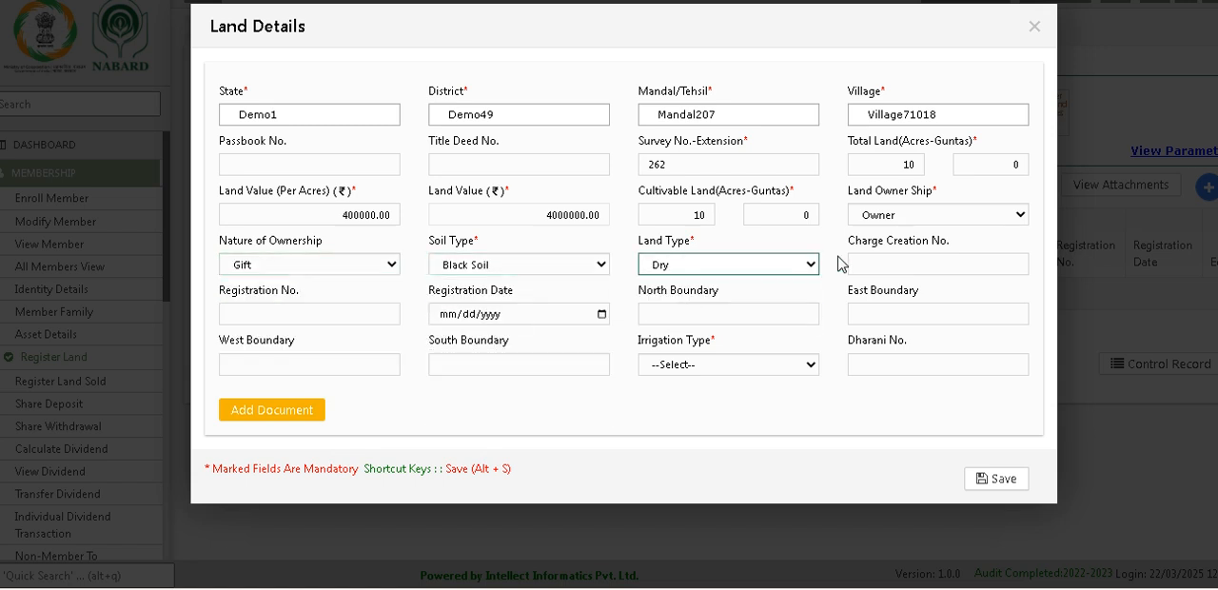
{"action": "left_click", "coordinate": [720, 365]}
{"action": "left_click", "coordinate": [687, 407]}
{"action": "left_click", "coordinate": [986, 481]}
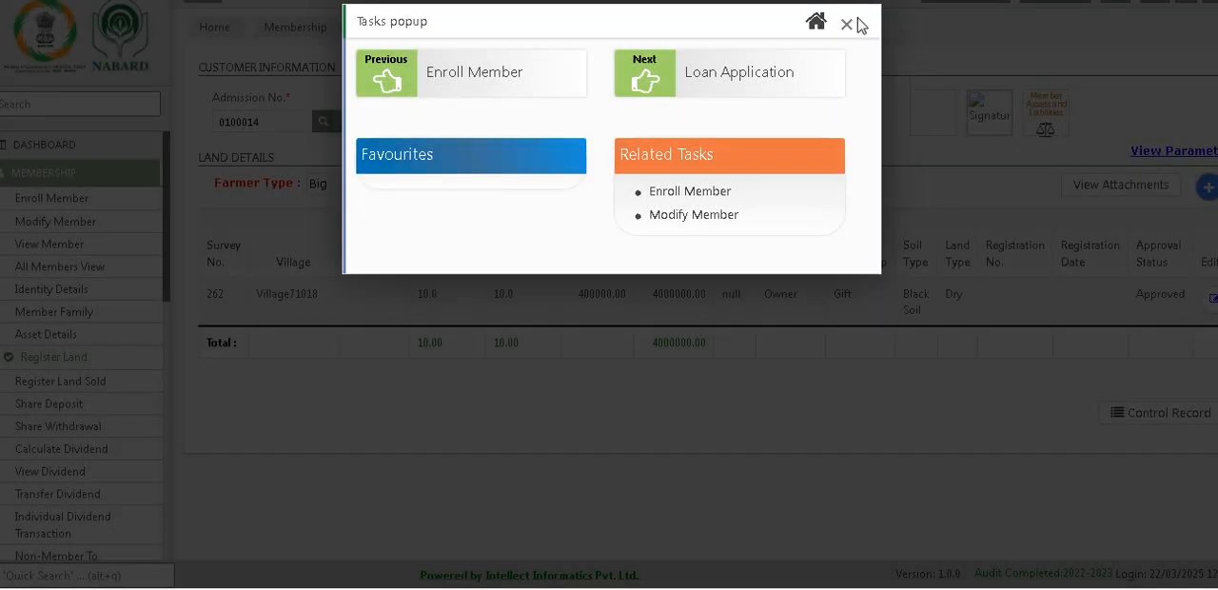
{"action": "left_click", "coordinate": [847, 26]}
Step: Open Land Declaration in the Loans module and load the same member by admission number
{"action": "left_click", "coordinate": [57, 49]}
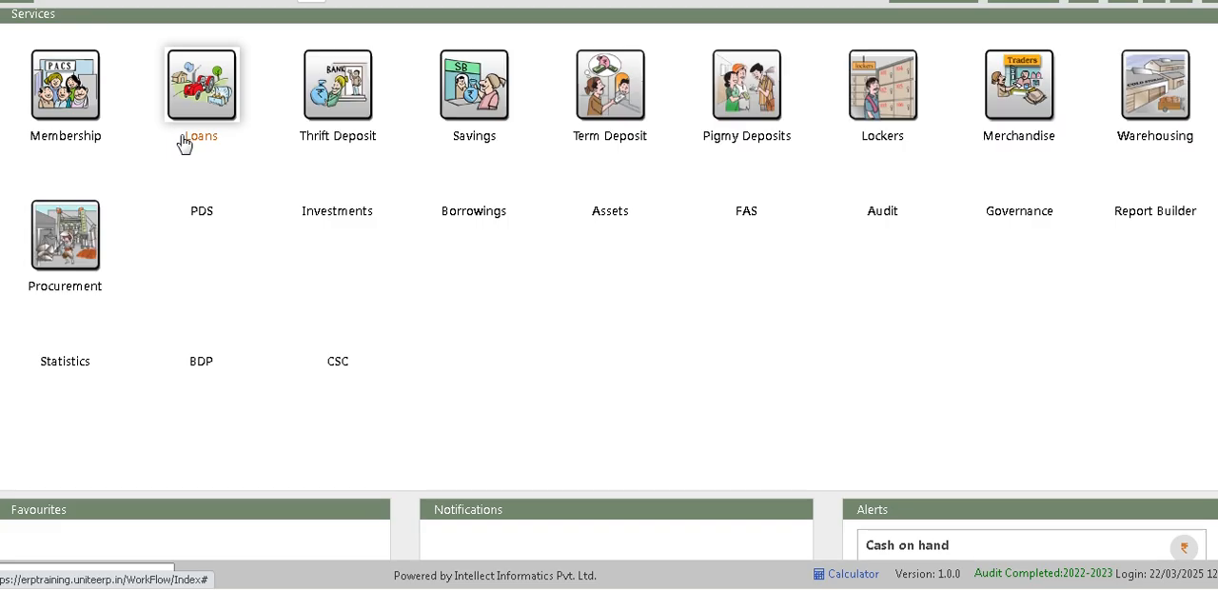
{"action": "left_click", "coordinate": [202, 122]}
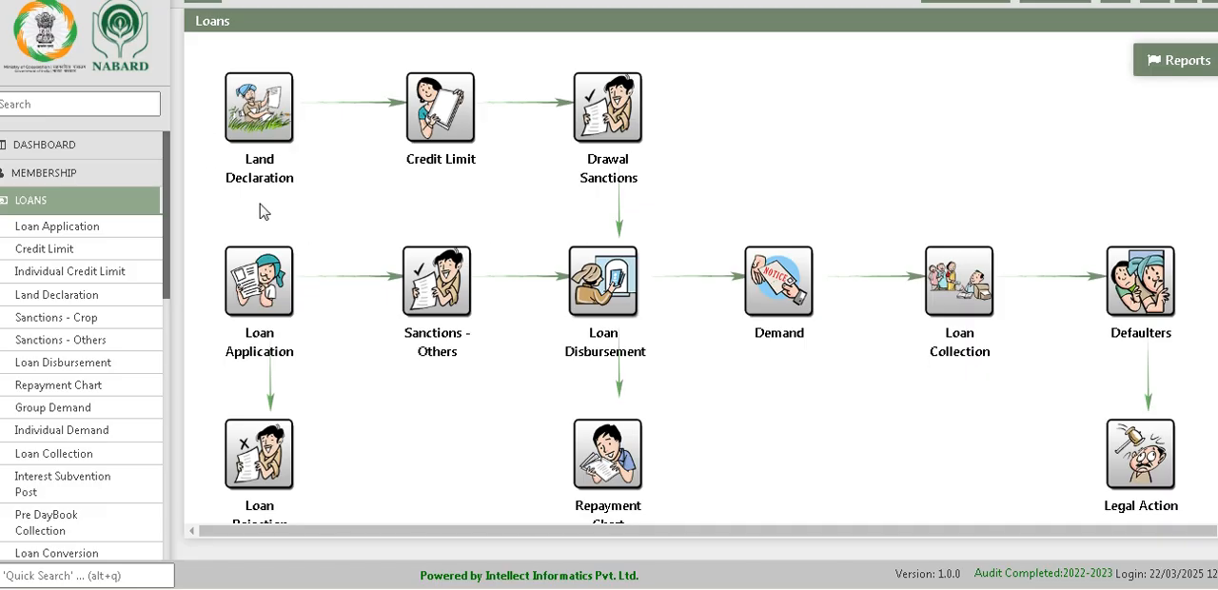
{"action": "left_click", "coordinate": [257, 181]}
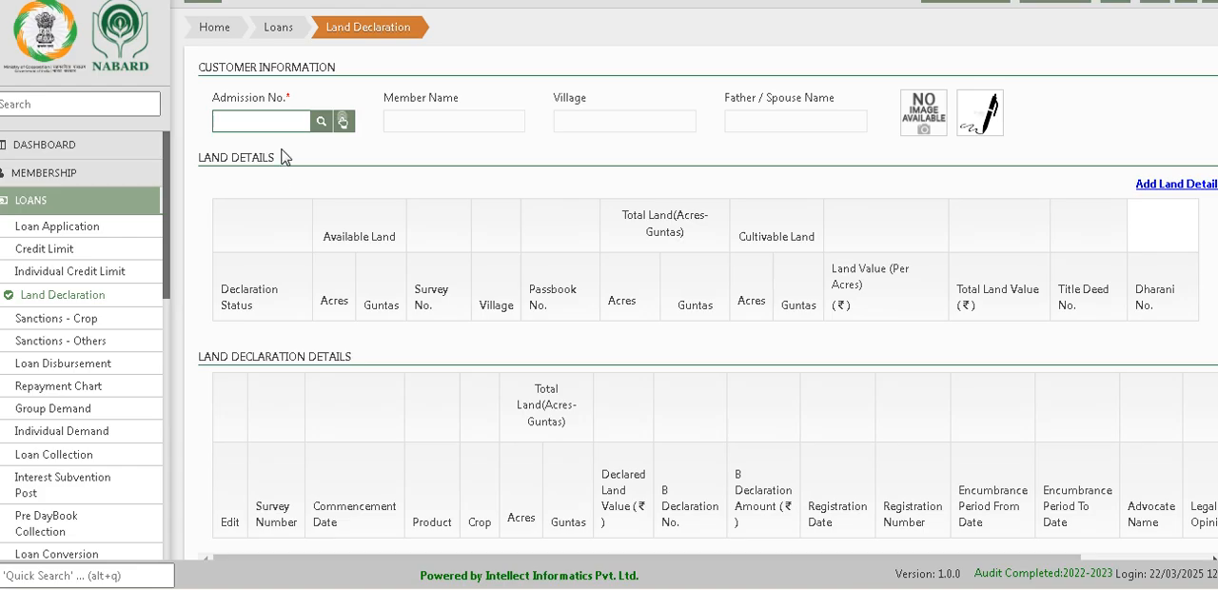
{"action": "type", "text": "0100014"}
{"action": "left_click", "coordinate": [325, 122]}
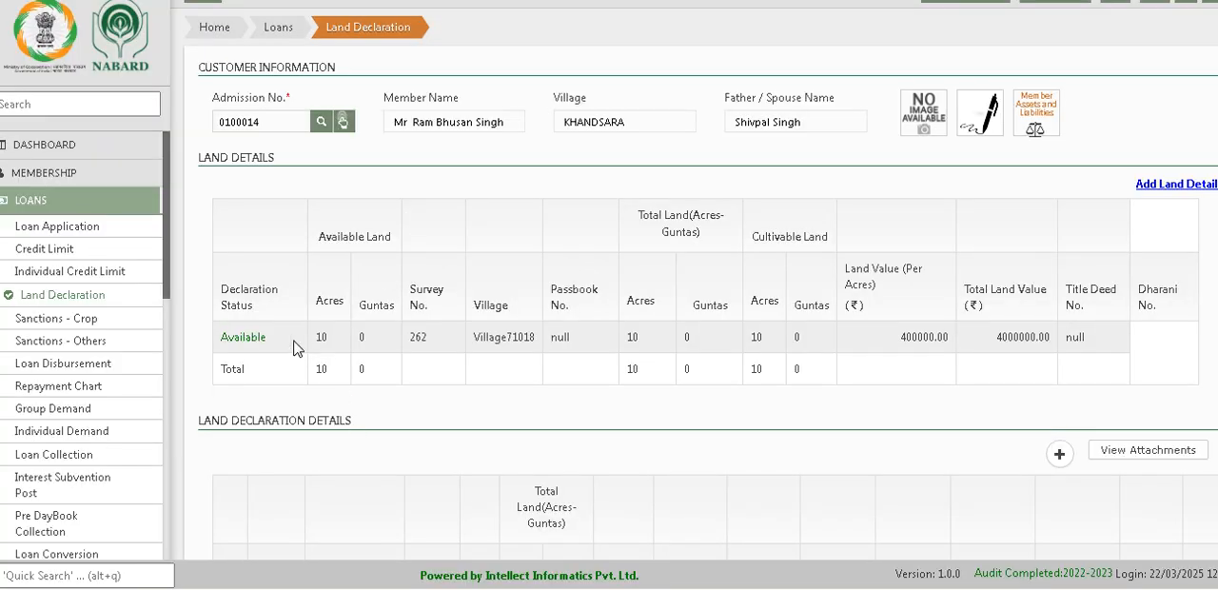
Step: Examine the member's available land, the blank declaration form, and the columns of the land declaration details table
{"action": "left_click_drag", "start_coordinate": [316, 338], "coordinate": [369, 348]}
{"action": "scroll", "coordinate": [980, 352], "scroll_direction": "down", "scroll_amount": 1}
{"action": "scroll", "coordinate": [992, 362], "scroll_direction": "up", "scroll_amount": 1}
{"action": "scroll", "coordinate": [1085, 466], "scroll_direction": "down", "scroll_amount": 2}
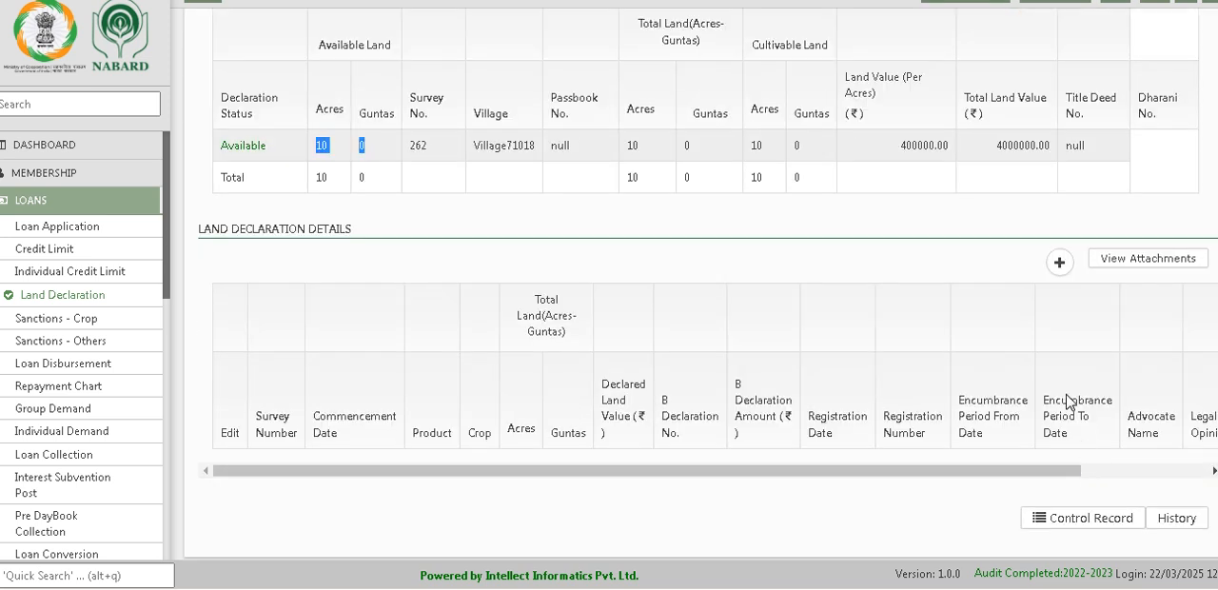
{"action": "left_click", "coordinate": [1059, 263]}
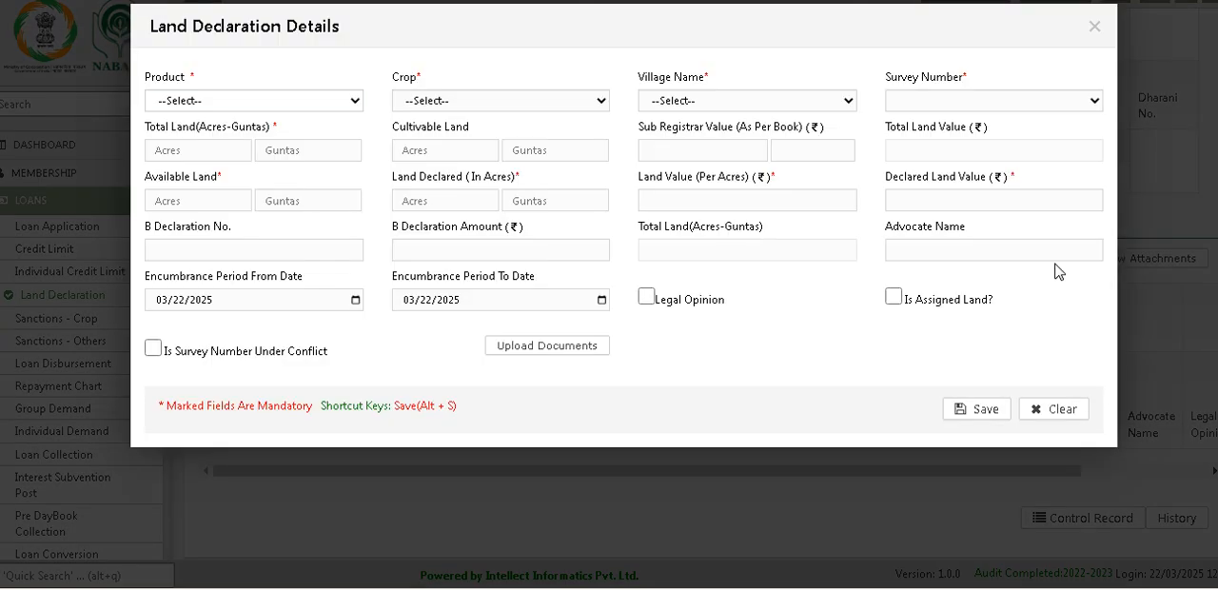
{"action": "left_click", "coordinate": [1094, 29]}
{"action": "scroll", "coordinate": [1017, 321], "scroll_direction": "up", "scroll_amount": 2}
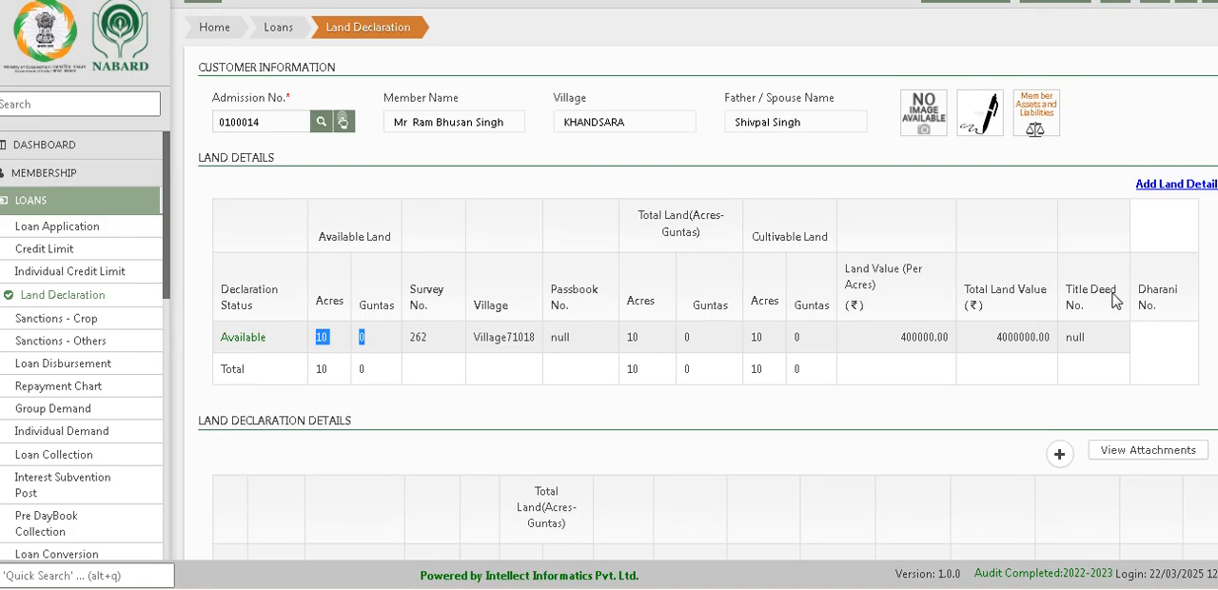
{"action": "scroll", "coordinate": [952, 525], "scroll_direction": "down", "scroll_amount": 2}
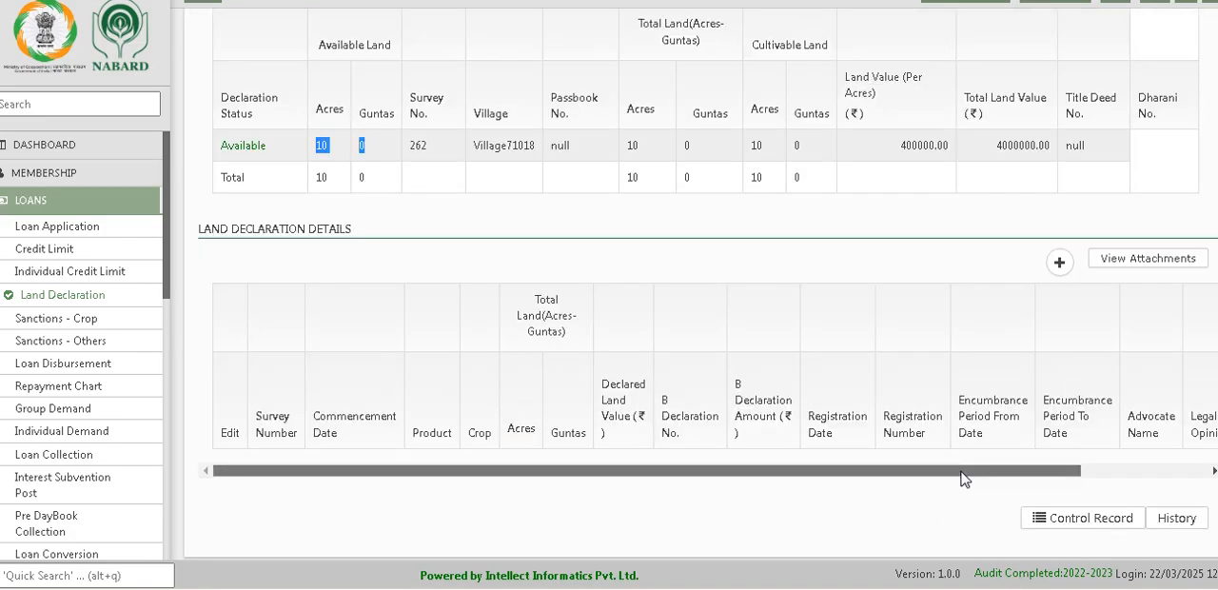
{"action": "left_click_drag", "start_coordinate": [959, 472], "coordinate": [1145, 478]}
{"action": "scroll", "coordinate": [1180, 476], "scroll_direction": "up", "scroll_amount": 2}
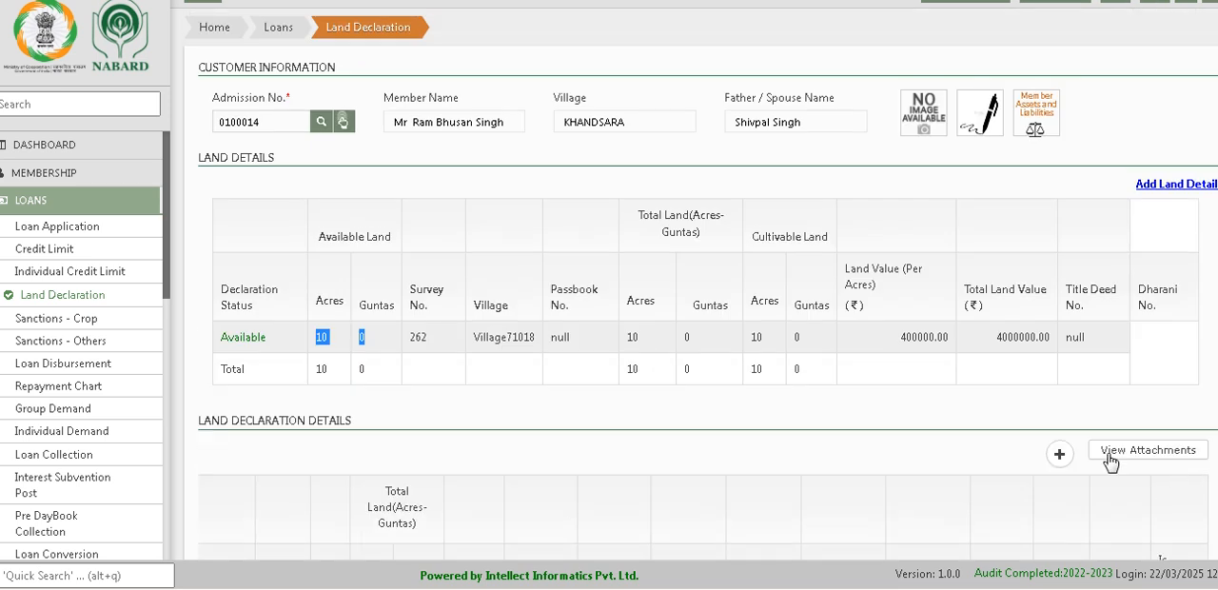
Step: Follow the link for adding land details to Register Land and load the same member by admission number
{"action": "left_click", "coordinate": [1179, 184]}
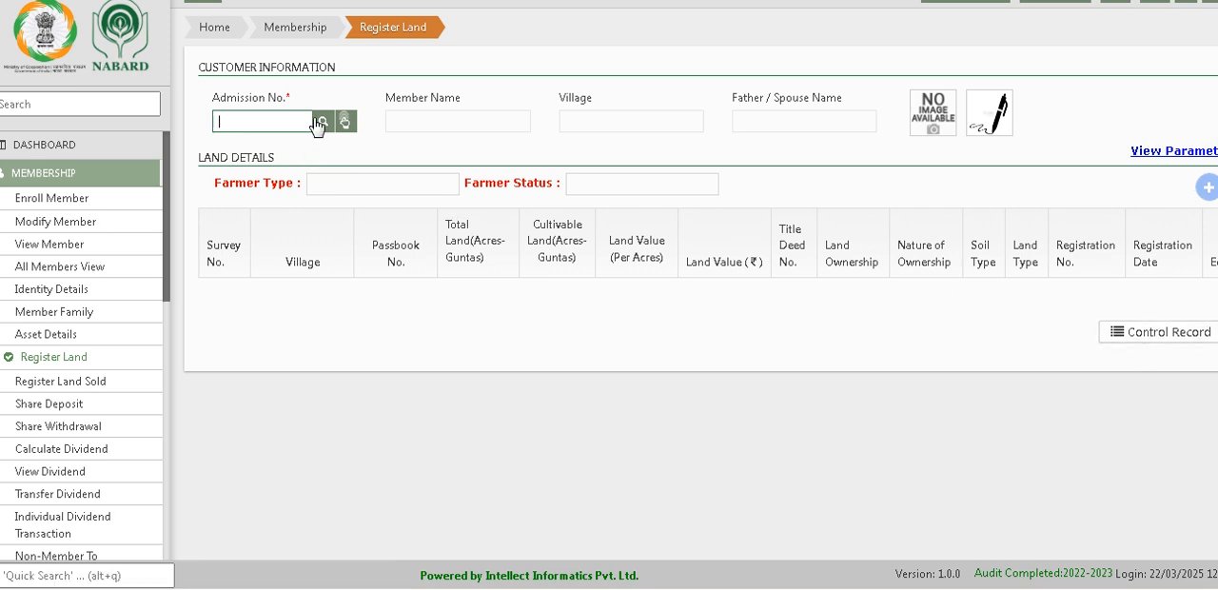
{"action": "type", "text": "0100014"}
{"action": "left_click", "coordinate": [324, 124]}
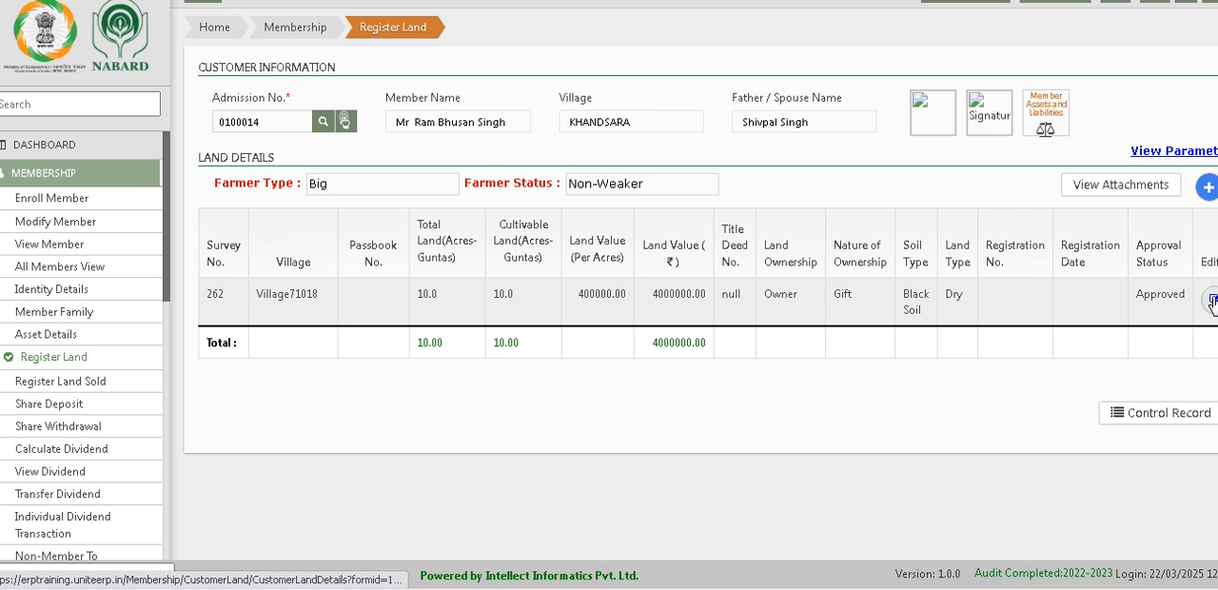
Step: Start a second land record for the member and set its village to Village71018
{"action": "left_click", "coordinate": [1206, 188]}
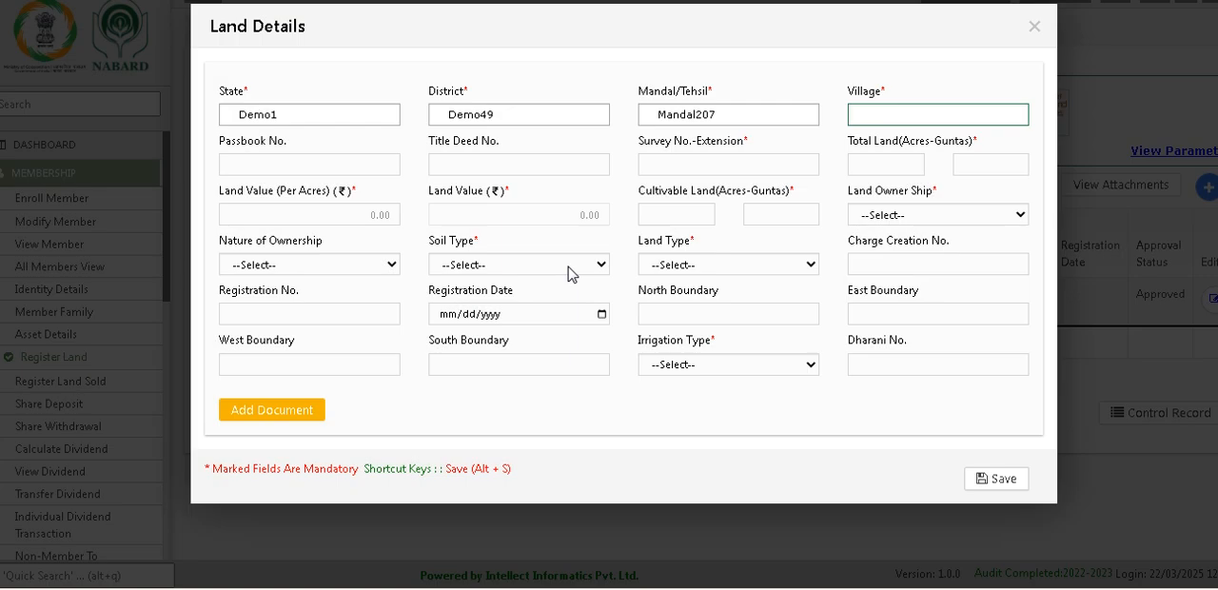
{"action": "left_click", "coordinate": [895, 115]}
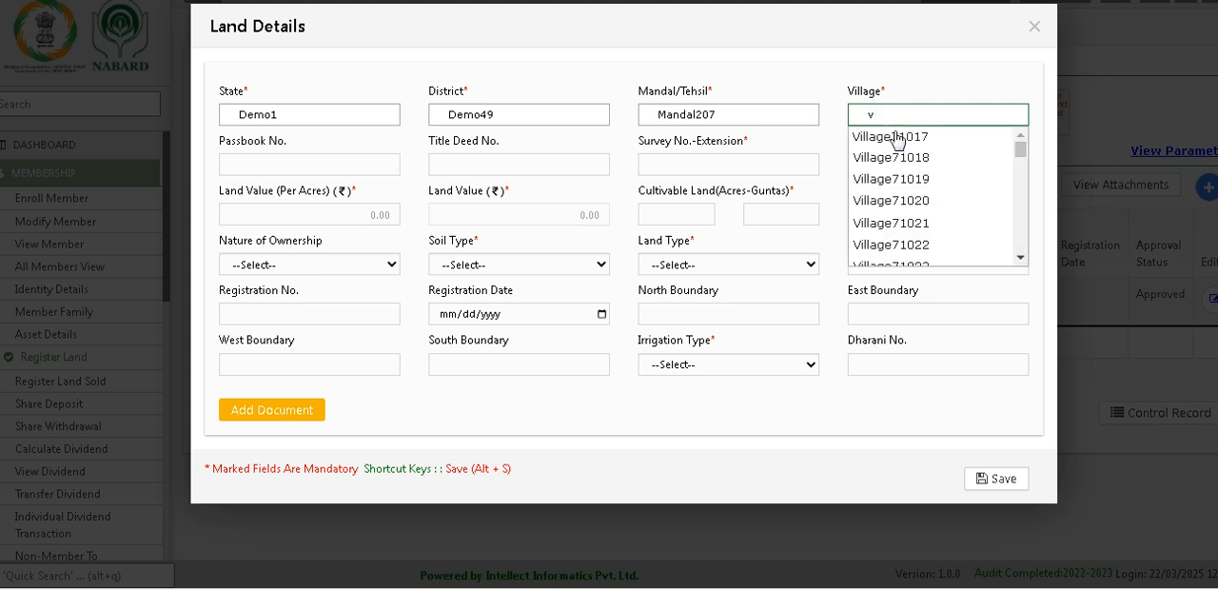
{"action": "left_click", "coordinate": [897, 131]}
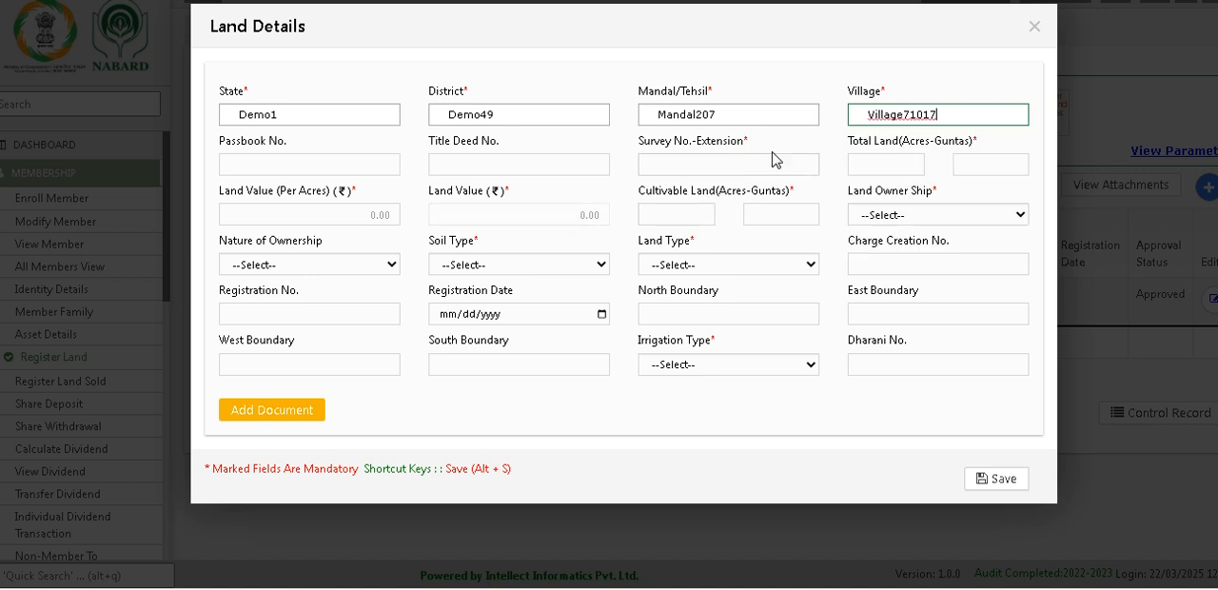
{"action": "left_click", "coordinate": [813, 98]}
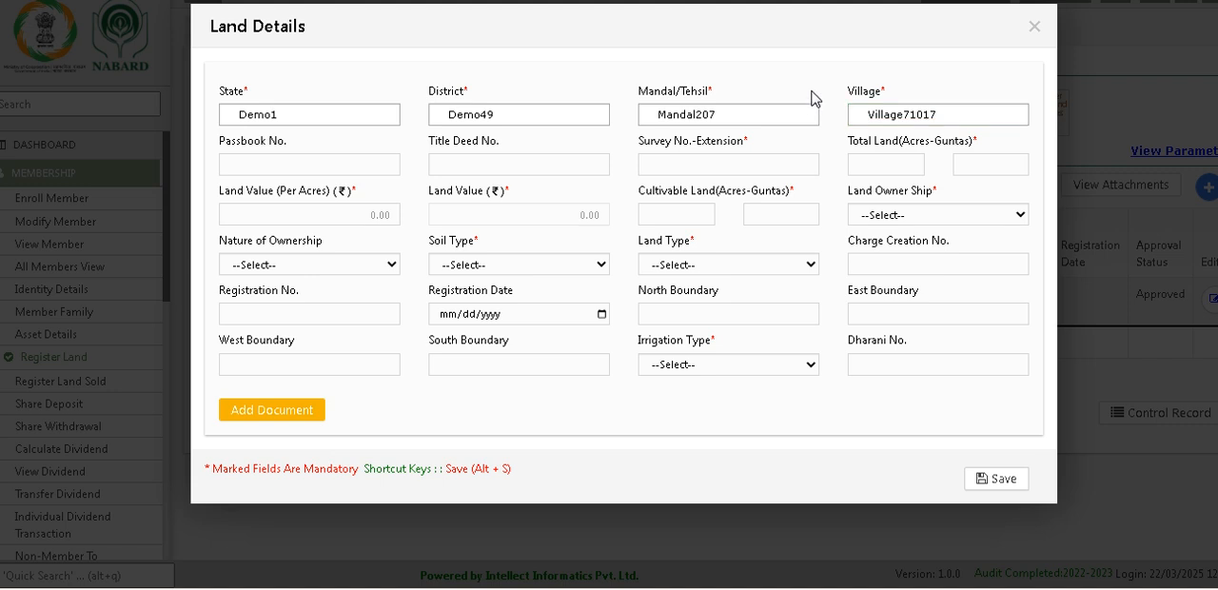
{"action": "left_click", "coordinate": [951, 114]}
{"action": "left_click", "coordinate": [921, 156]}
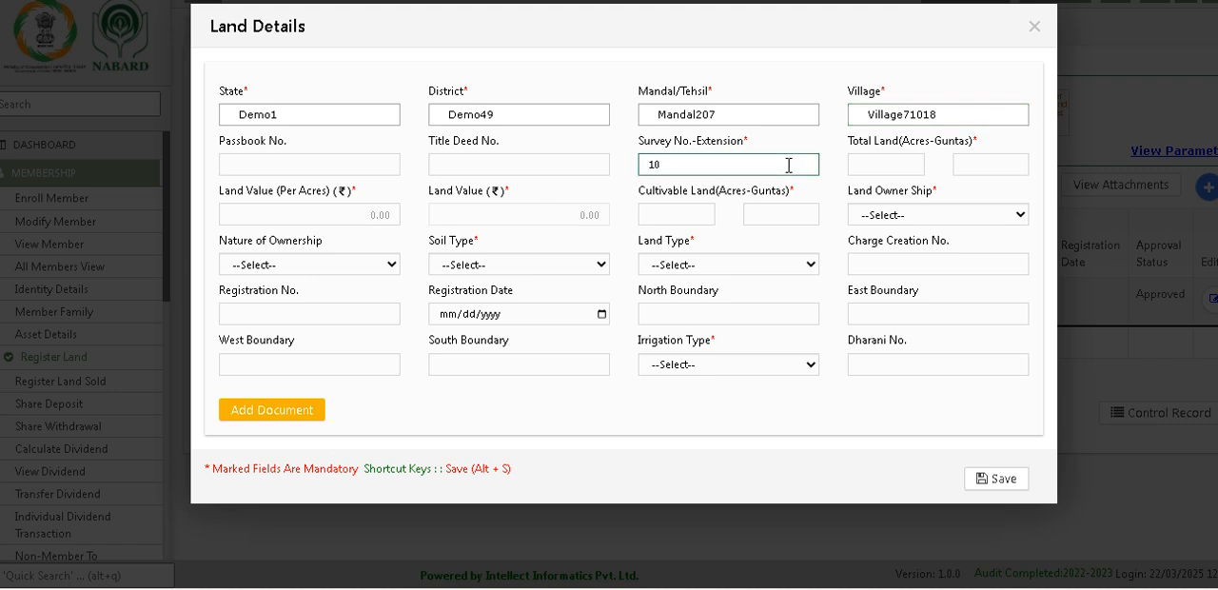
Step: Enter survey number 22, total land of 5 acres 00 guntas, and a land value of 400000 per acre
{"action": "left_click", "coordinate": [888, 165]}
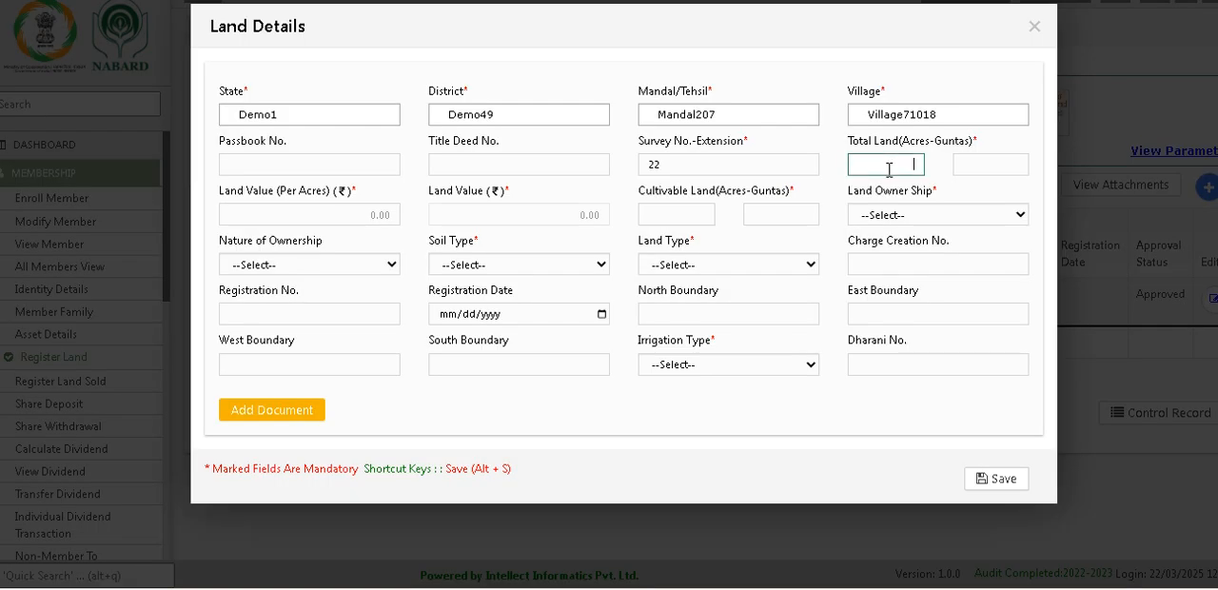
{"action": "left_click", "coordinate": [981, 163]}
{"action": "left_click", "coordinate": [351, 220]}
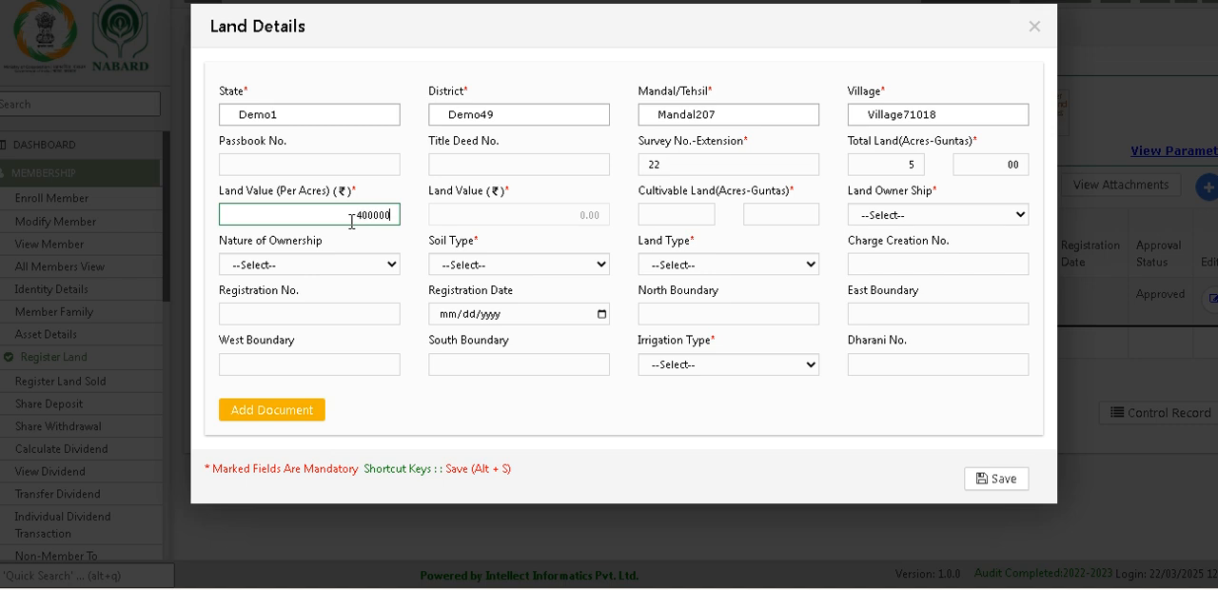
{"action": "left_click", "coordinate": [460, 185]}
Step: Set land ownership to Owner and cultivable land to 5 acres 0 guntas
{"action": "left_click", "coordinate": [903, 215]}
{"action": "left_click", "coordinate": [904, 257]}
{"action": "left_click", "coordinate": [688, 213]}
{"action": "type", "text": "5"}
{"action": "left_click", "coordinate": [791, 209]}
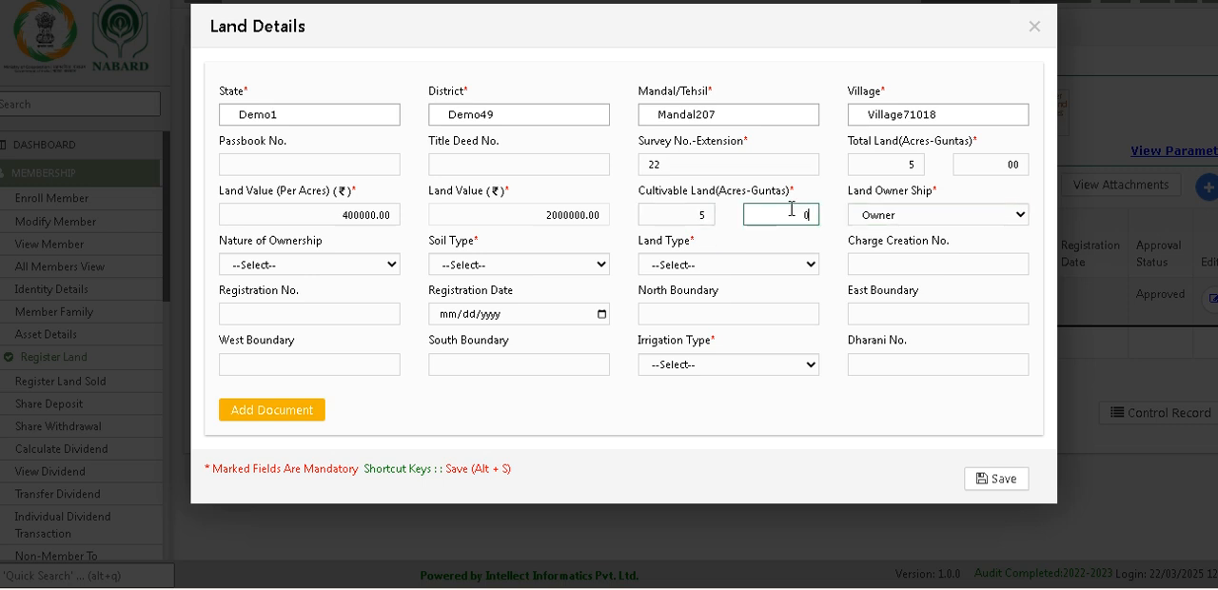
Step: Set the nature of ownership to Inheritance, soil type to Black Soil, and land type to Dry
{"action": "left_click", "coordinate": [344, 266]}
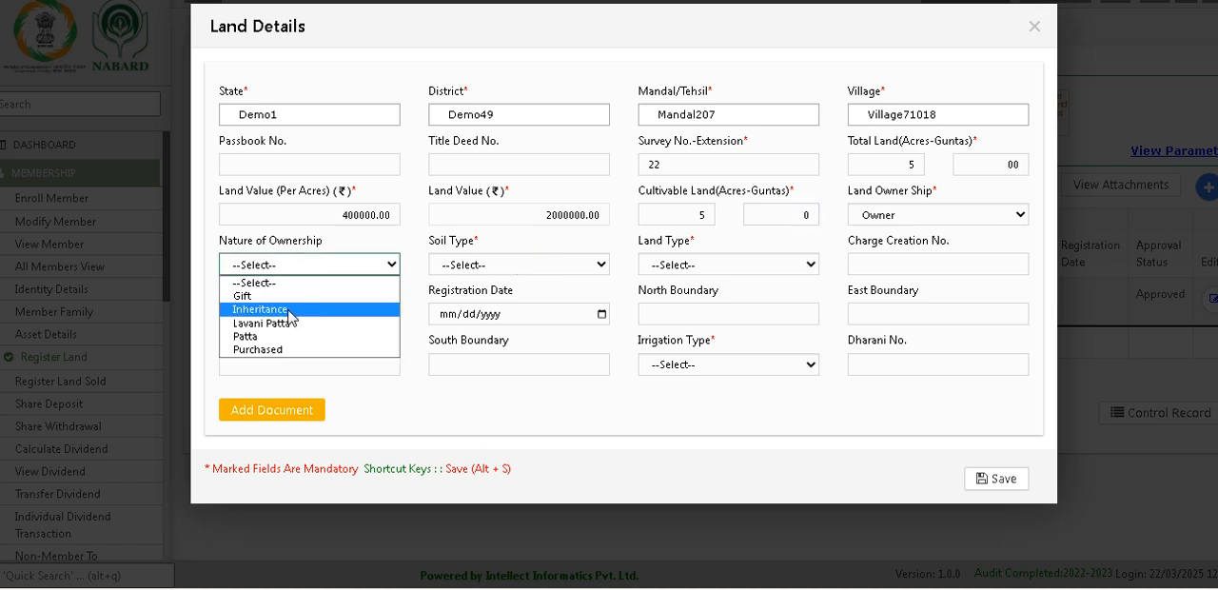
{"action": "left_click", "coordinate": [290, 310]}
{"action": "left_click", "coordinate": [574, 268]}
{"action": "left_click", "coordinate": [514, 317]}
{"action": "left_click", "coordinate": [671, 269]}
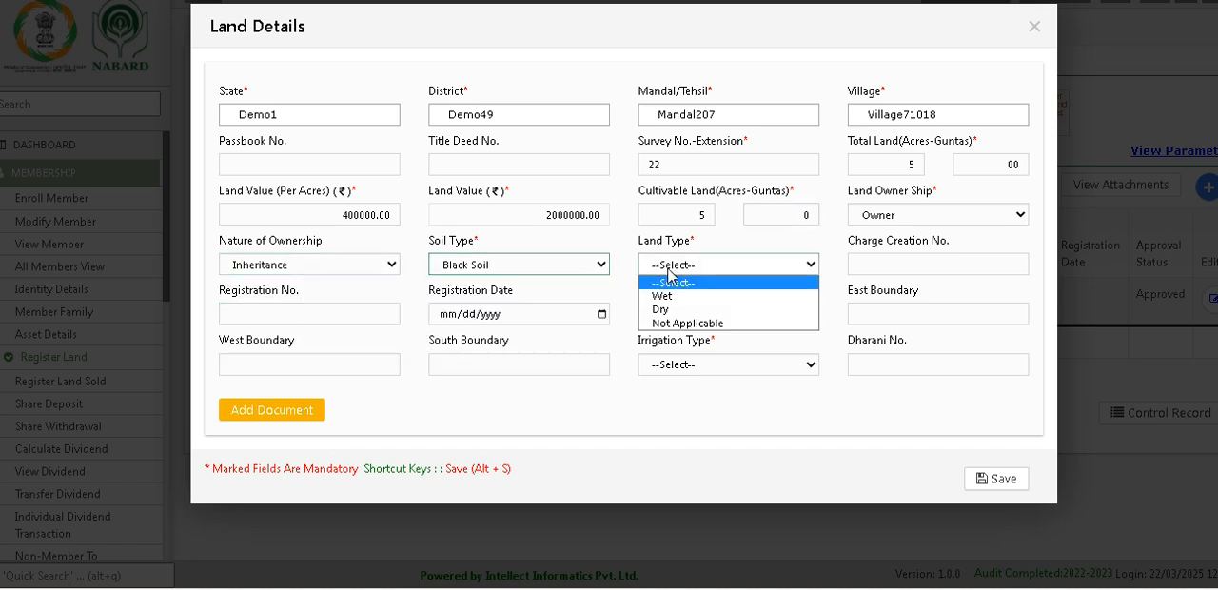
{"action": "left_click", "coordinate": [662, 295]}
{"action": "left_click", "coordinate": [685, 267]}
{"action": "left_click", "coordinate": [680, 309]}
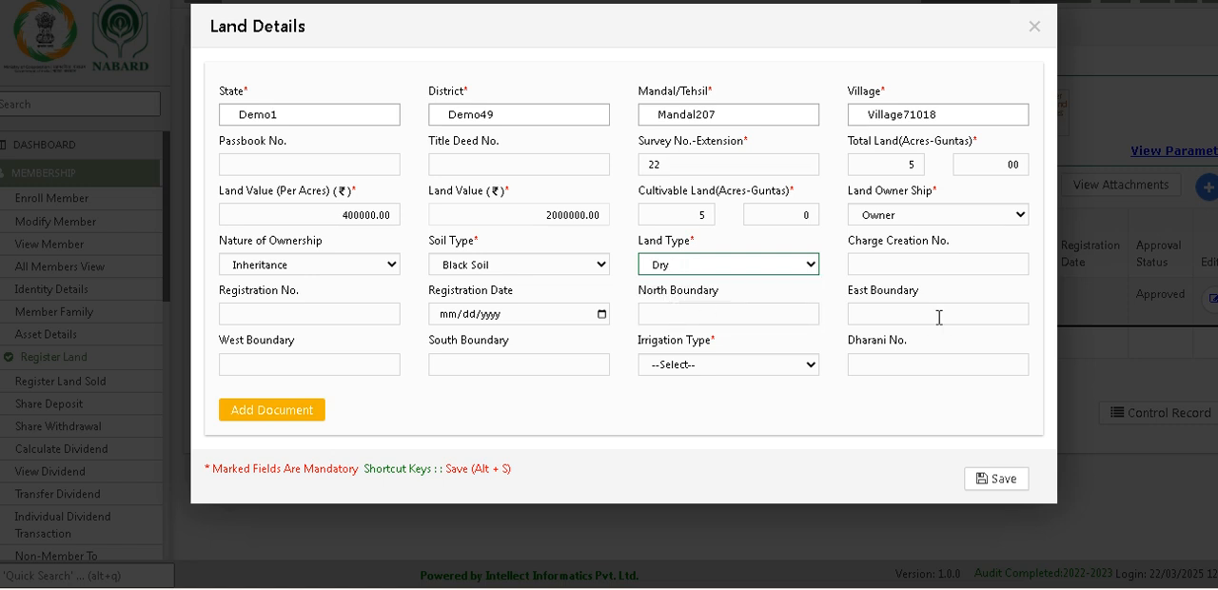
Step: Choose an irrigation type, save the second land record, and dismiss the follow-up tasks popup
{"action": "left_click", "coordinate": [730, 369]}
{"action": "left_click", "coordinate": [689, 411]}
{"action": "left_click", "coordinate": [974, 479]}
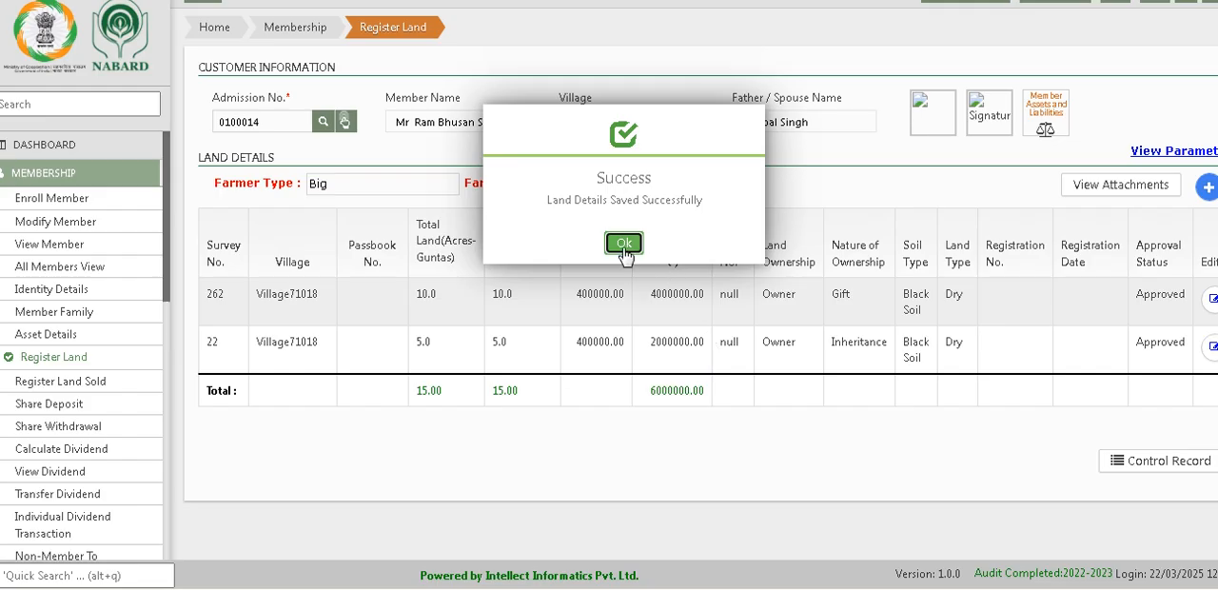
{"action": "left_click", "coordinate": [623, 244]}
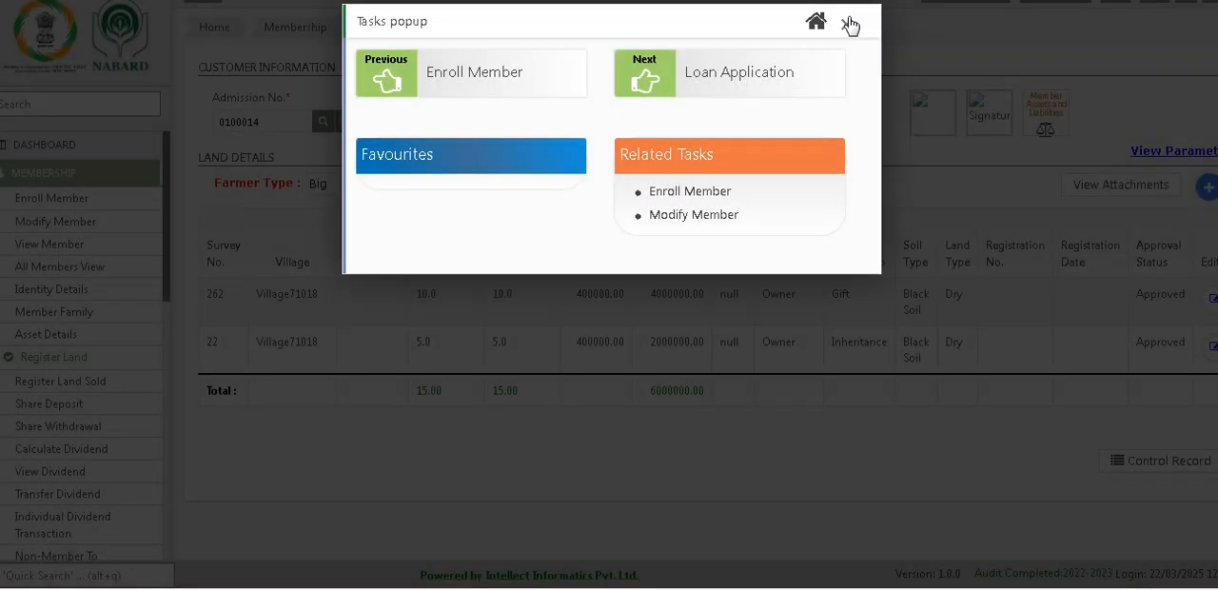
{"action": "left_click", "coordinate": [846, 23]}
Step: Return to the home page and open Credit Limit in the Loans module
{"action": "left_click", "coordinate": [44, 40]}
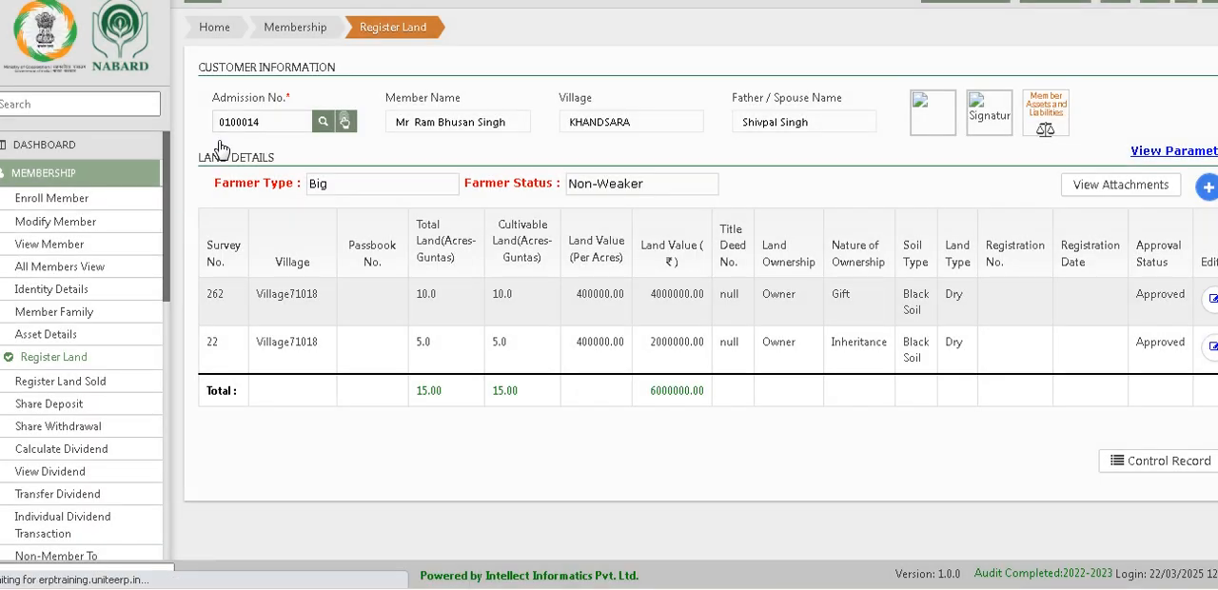
{"action": "left_click", "coordinate": [211, 128]}
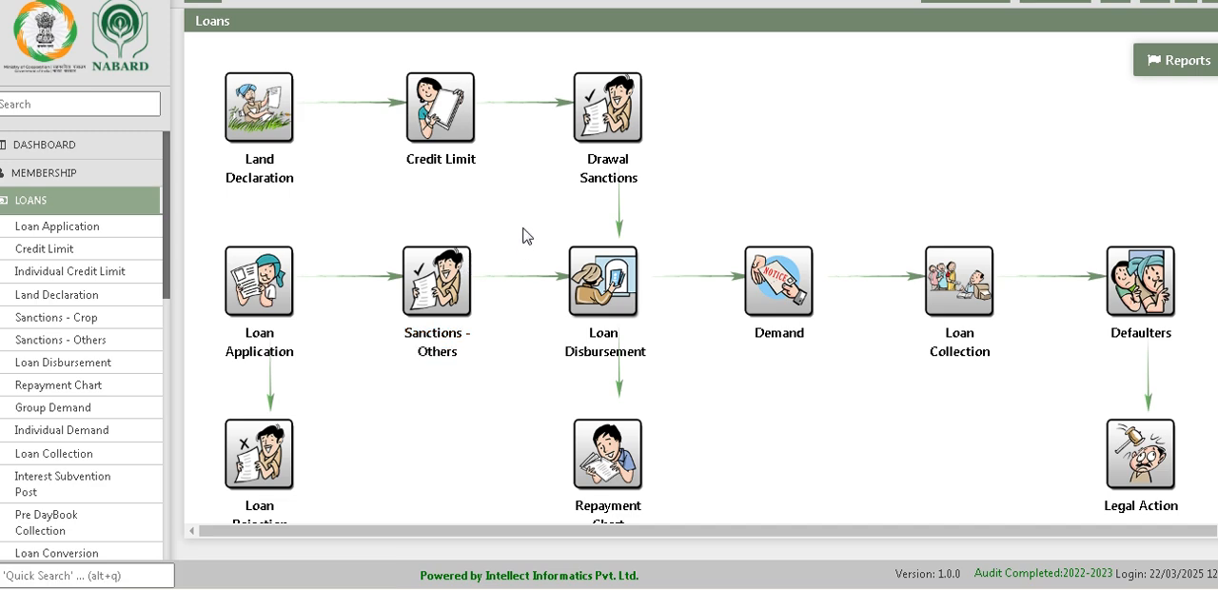
{"action": "left_click", "coordinate": [427, 154]}
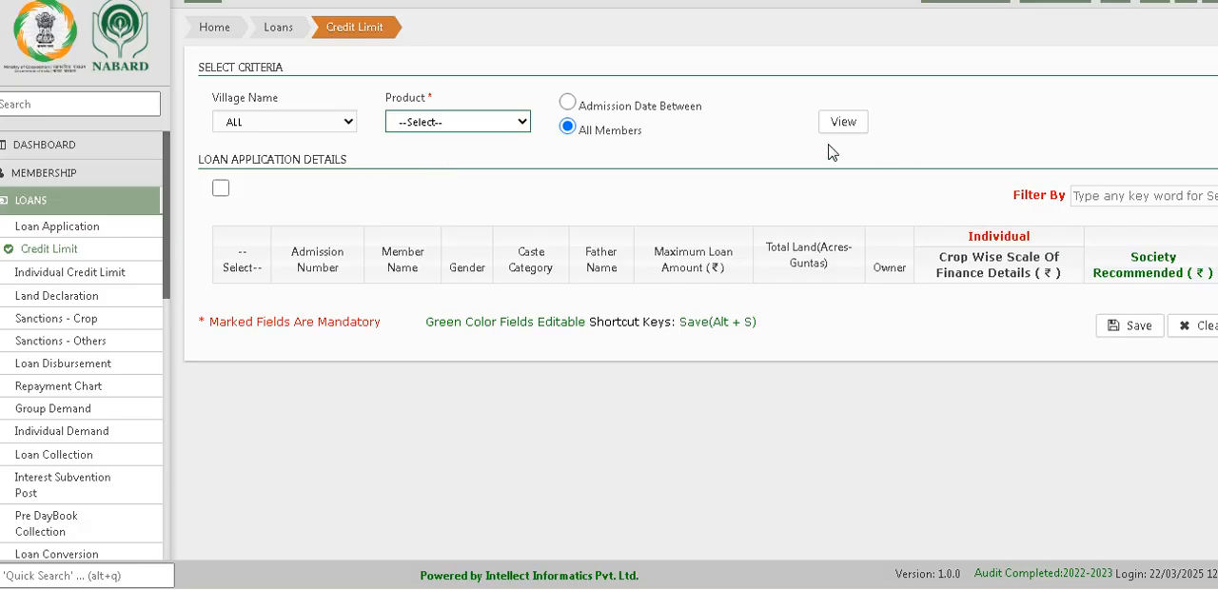
Step: Try to list the credit limit applications without choosing a product, and dismiss the alerts
{"action": "left_click", "coordinate": [839, 122]}
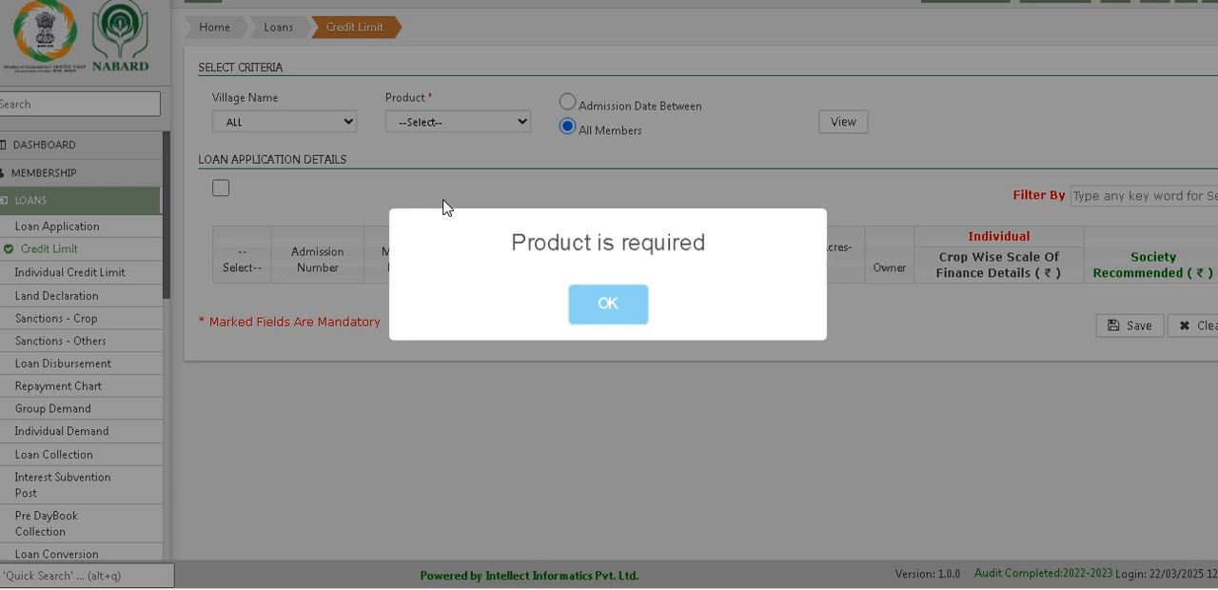
{"action": "left_click", "coordinate": [590, 310]}
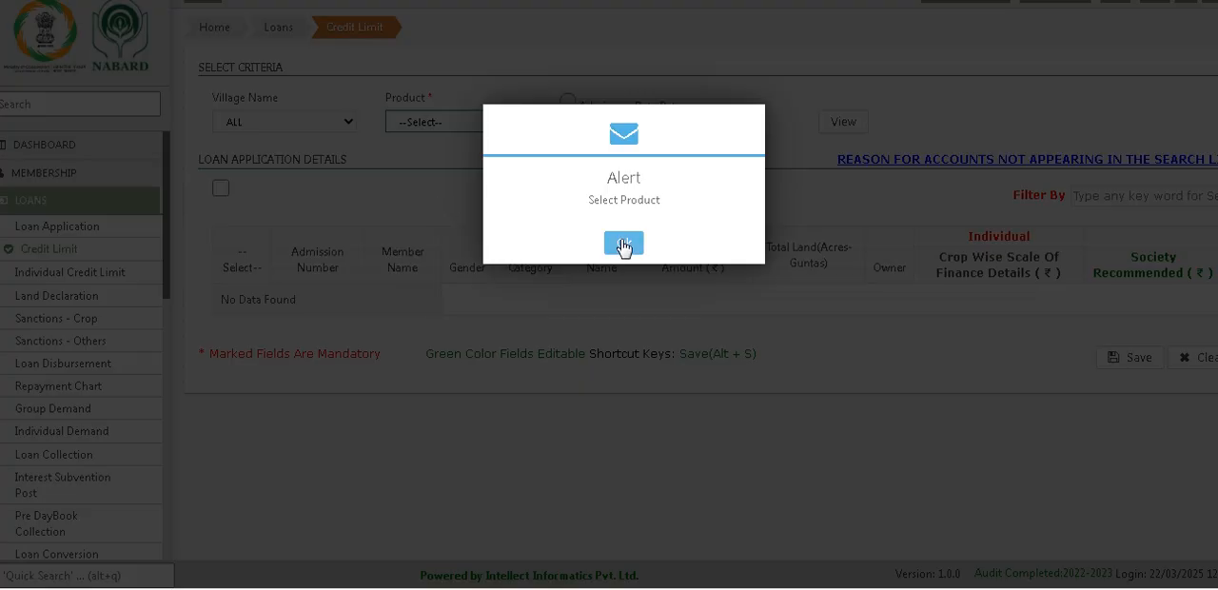
{"action": "left_click", "coordinate": [624, 246]}
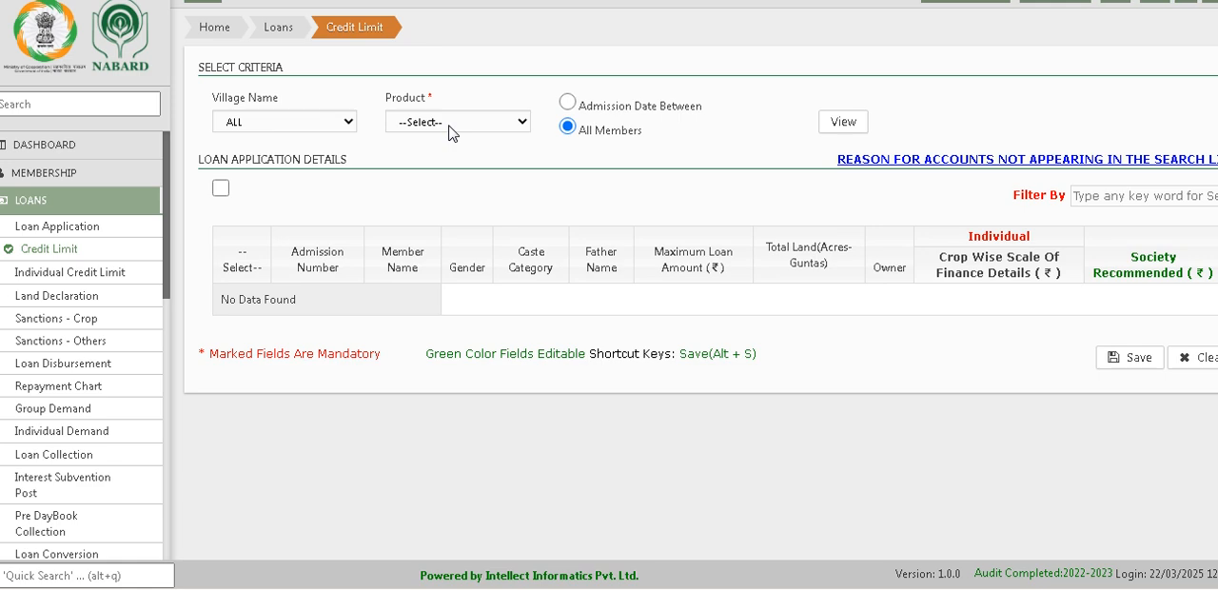
Step: List the credit limit applications of all members and villages for the product KCC Kharif
{"action": "left_click", "coordinate": [451, 124]}
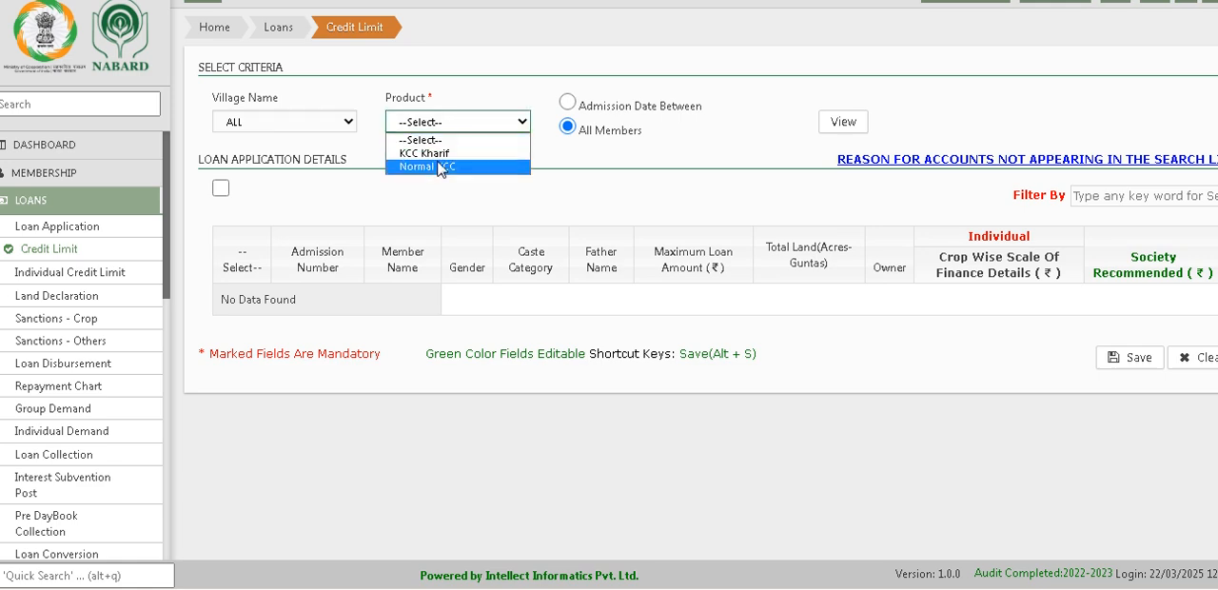
{"action": "left_click", "coordinate": [424, 153]}
{"action": "left_click", "coordinate": [843, 123]}
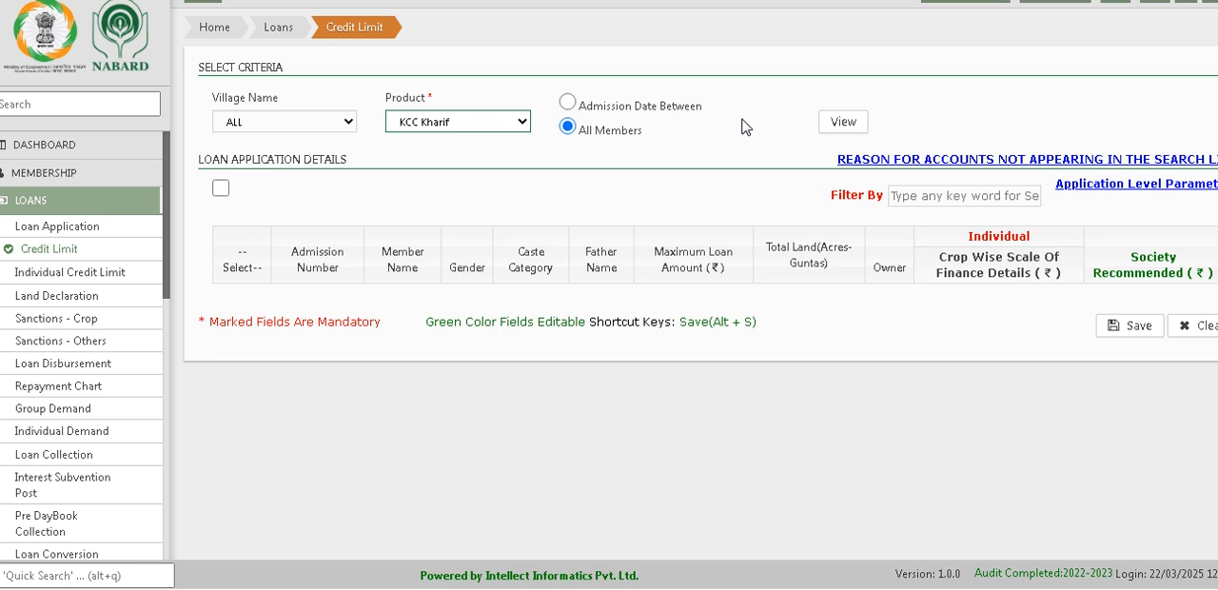
{"action": "left_click", "coordinate": [841, 124]}
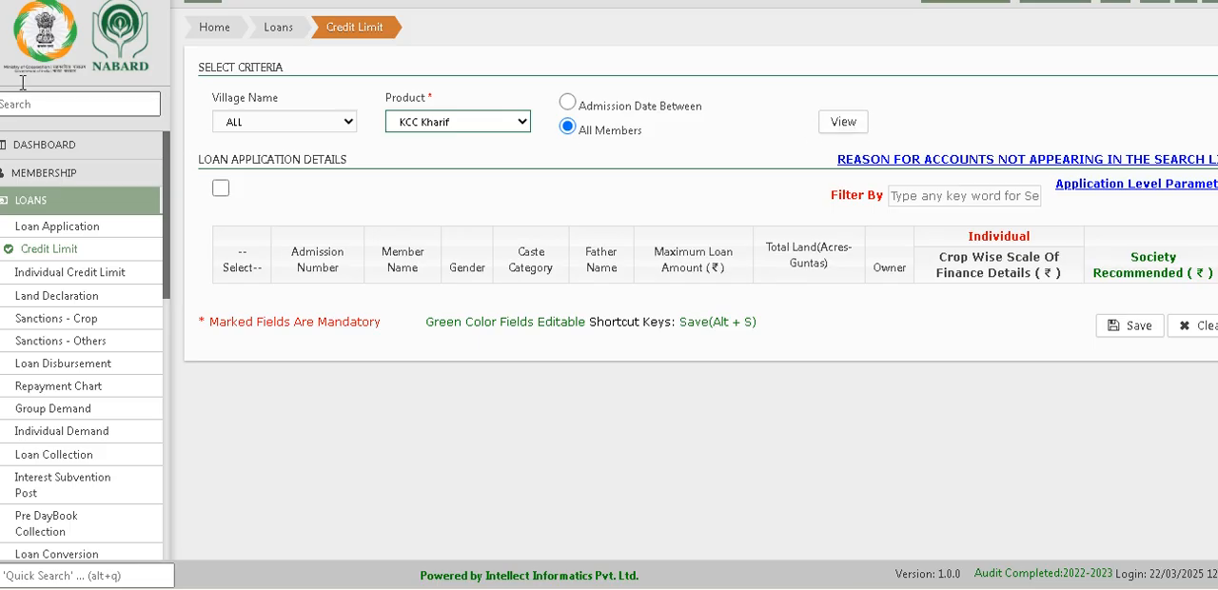
Step: Open Land Declaration in Loans, load the member by the copied admission number, and review the land and declaration details
{"action": "left_click", "coordinate": [43, 40]}
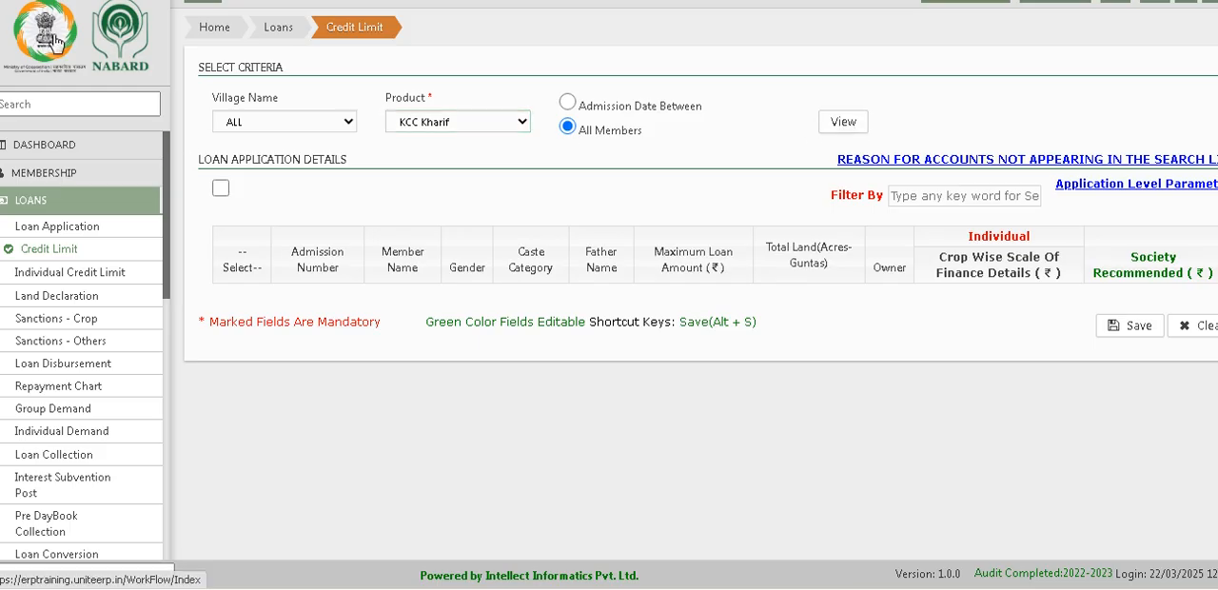
{"action": "left_click", "coordinate": [204, 120]}
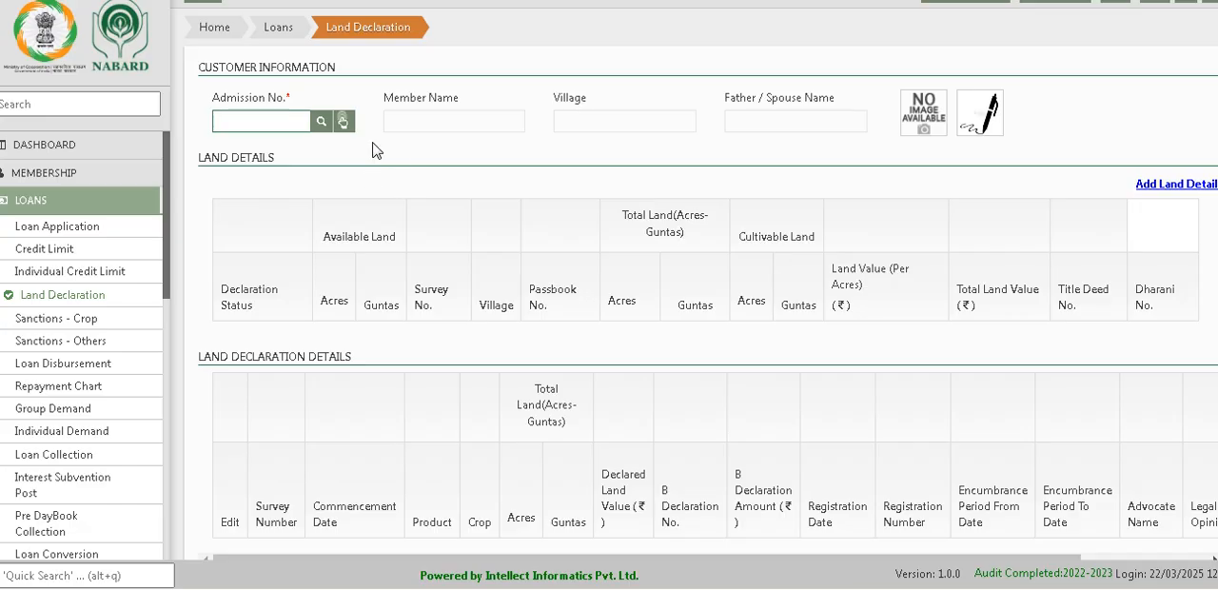
{"action": "type", "text": "0100014"}
{"action": "left_click", "coordinate": [324, 124]}
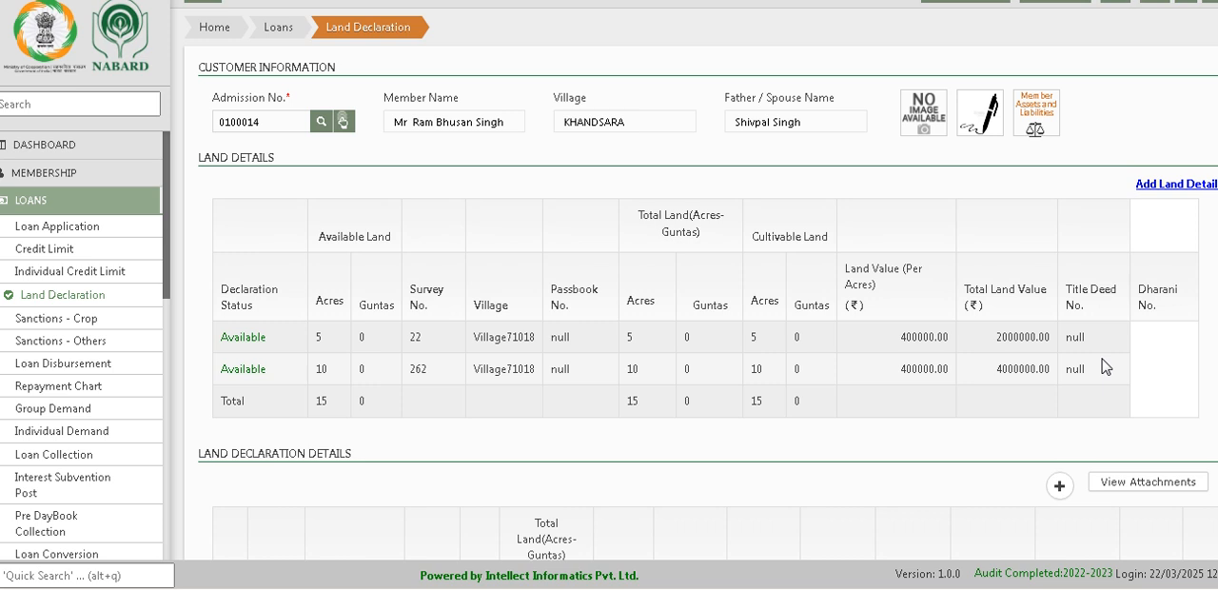
{"action": "scroll", "coordinate": [1105, 368], "scroll_direction": "down", "scroll_amount": 3}
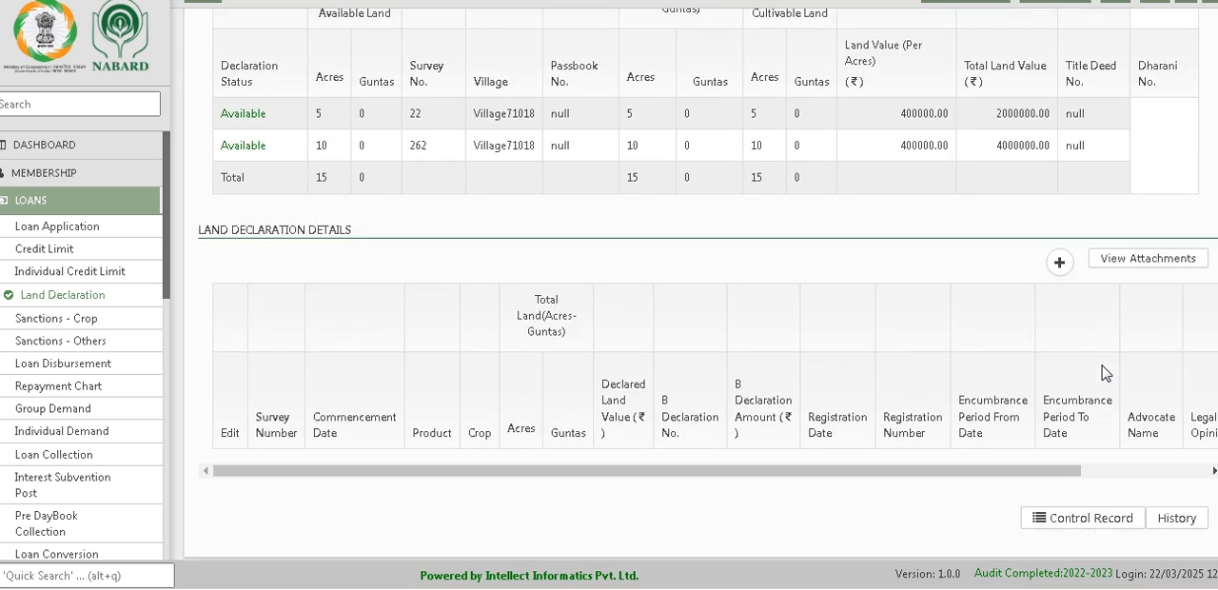
{"action": "scroll", "coordinate": [1103, 377], "scroll_direction": "up", "scroll_amount": 3}
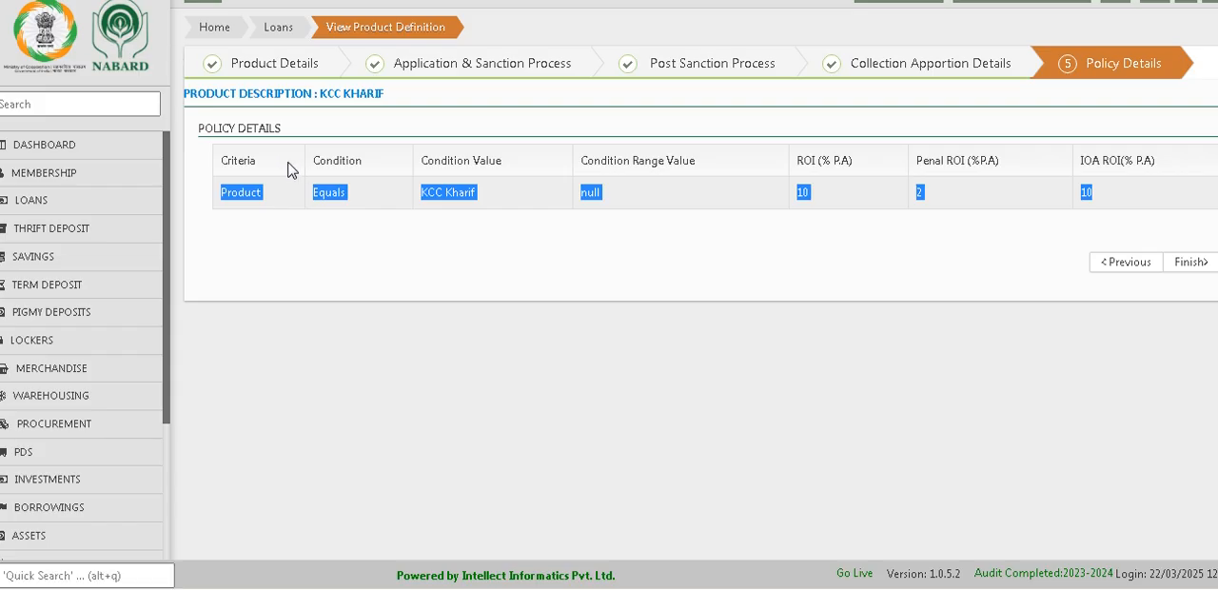
Step: Switch to the mp5.uniteerp.in site and open Land Declaration in its Loans module
{"action": "left_click", "coordinate": [52, 43]}
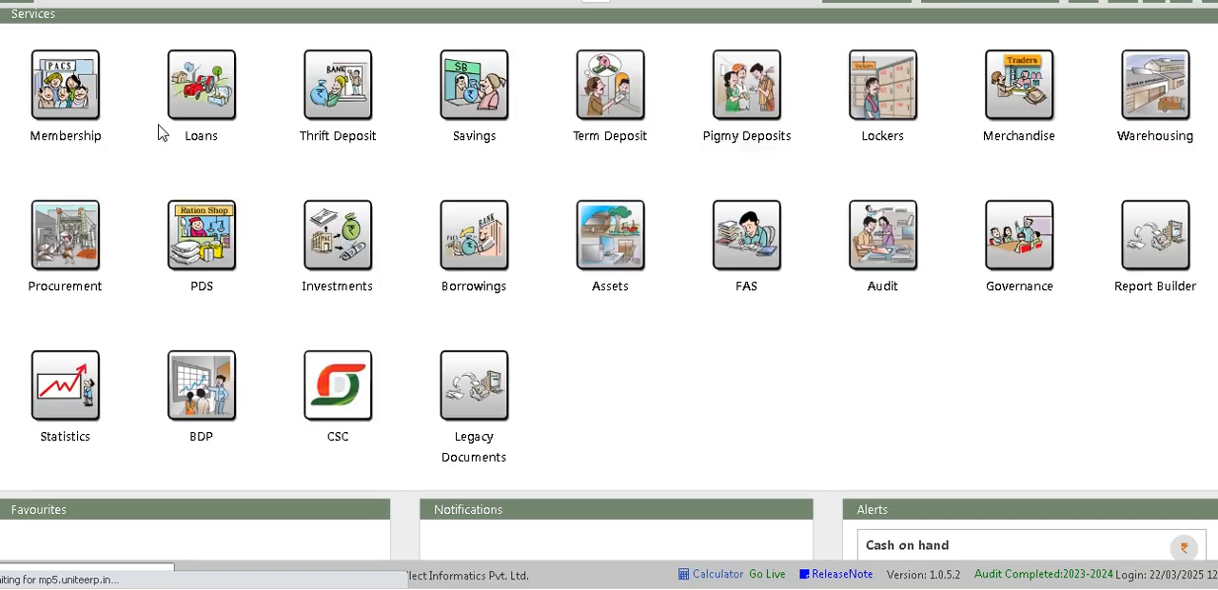
{"action": "left_click", "coordinate": [197, 123]}
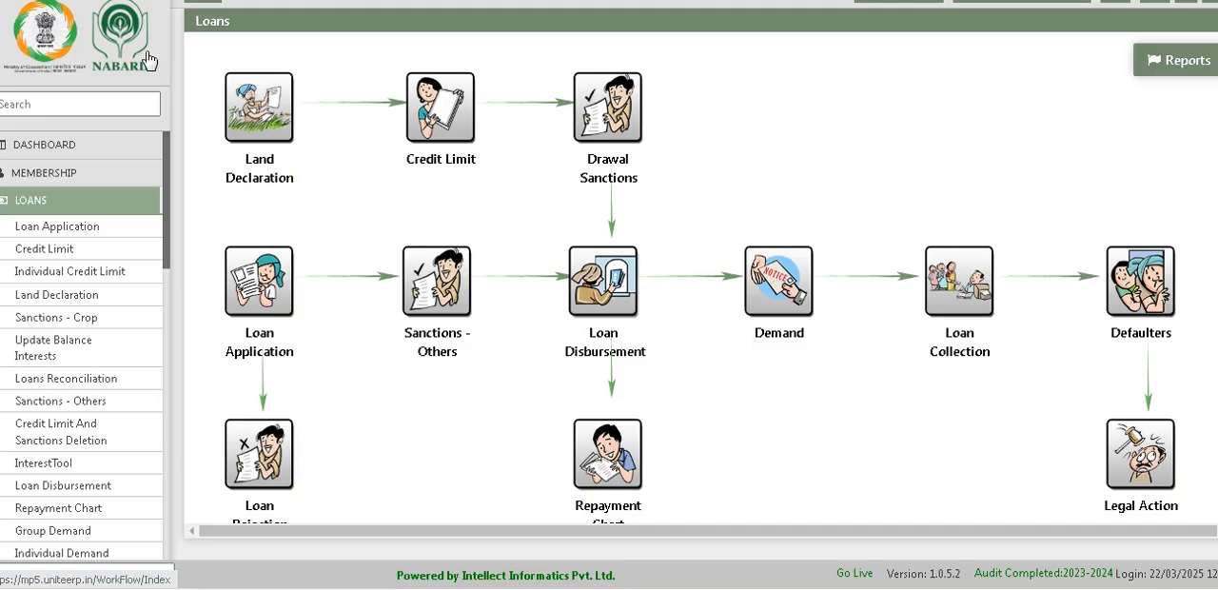
{"action": "left_click", "coordinate": [247, 174]}
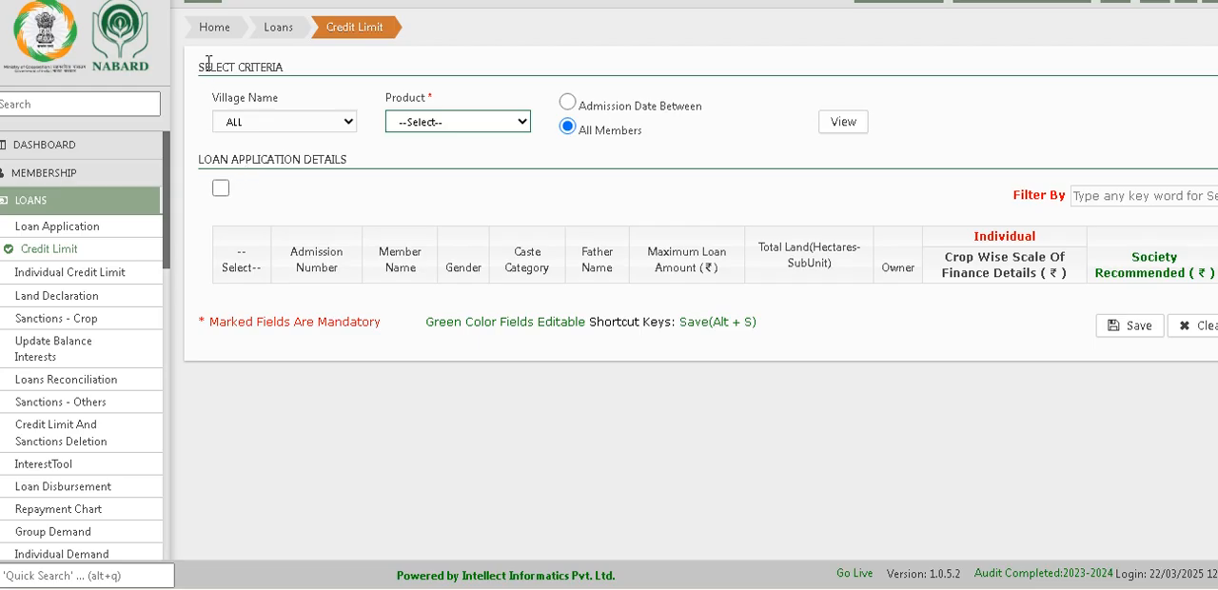
{"action": "left_click", "coordinate": [289, 31]}
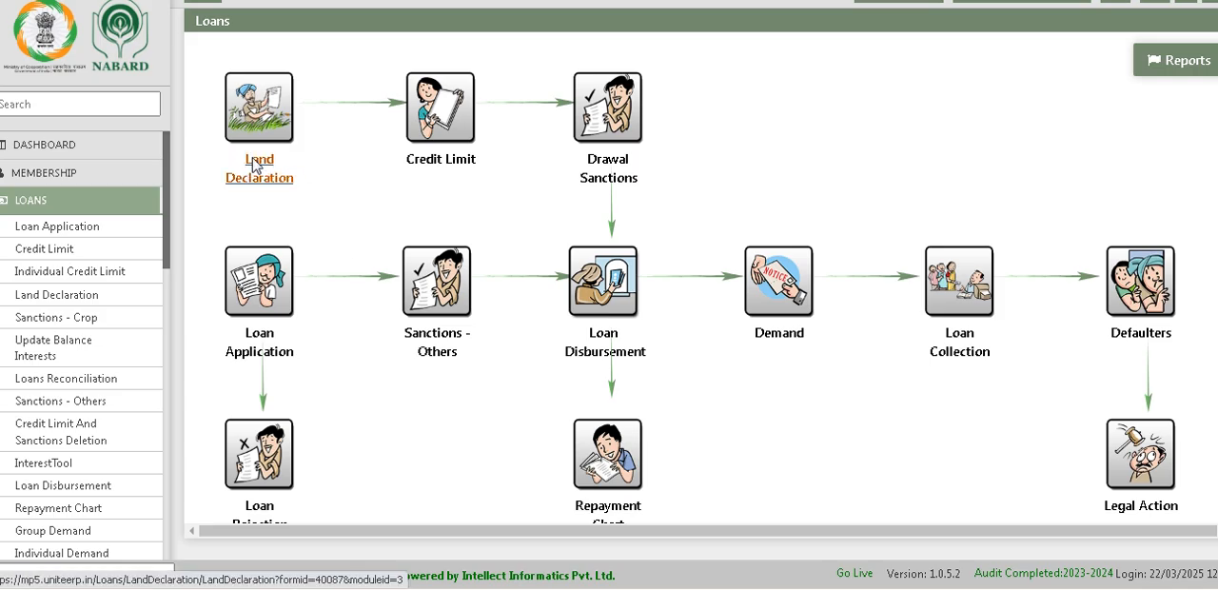
{"action": "left_click", "coordinate": [257, 166]}
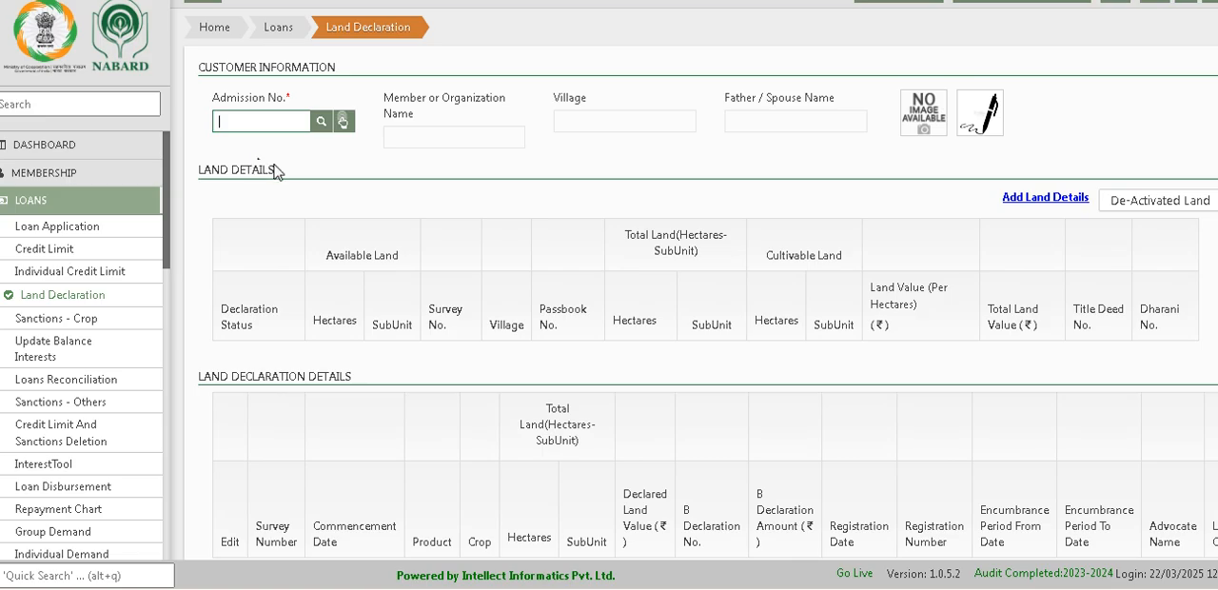
Step: Search customers by the name filter "a", pick a member from Asida, and load that member's land details
{"action": "left_click", "coordinate": [323, 122]}
{"action": "left_click", "coordinate": [546, 145]}
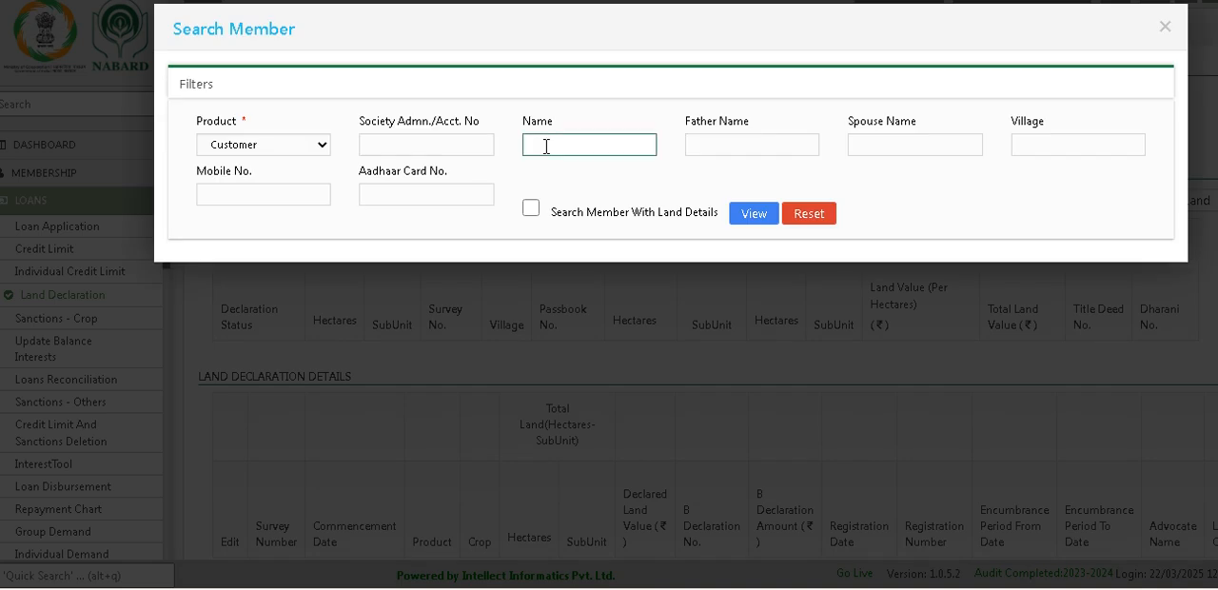
{"action": "left_click", "coordinate": [748, 217]}
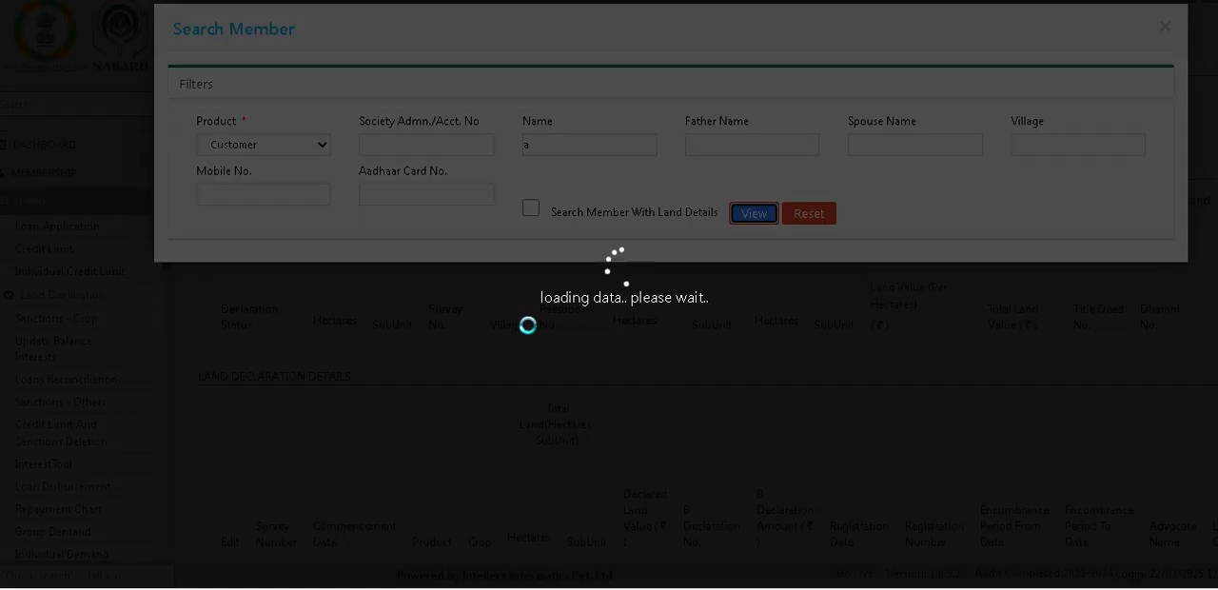
{"action": "scroll", "coordinate": [449, 433], "scroll_direction": "down", "scroll_amount": 2}
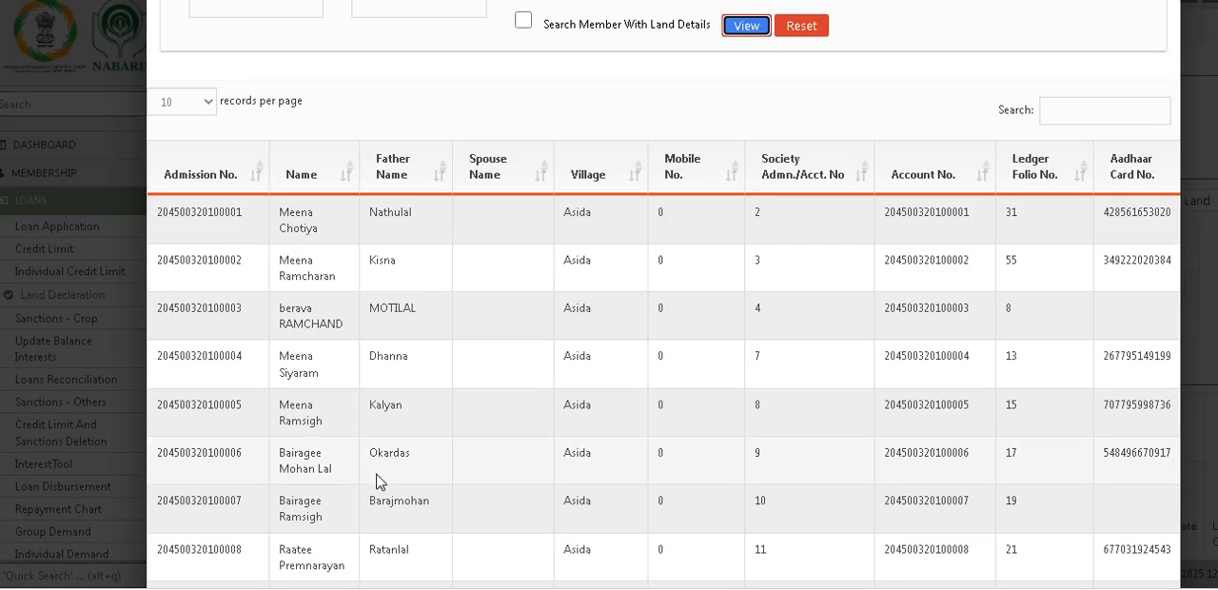
{"action": "double_click", "coordinate": [304, 470]}
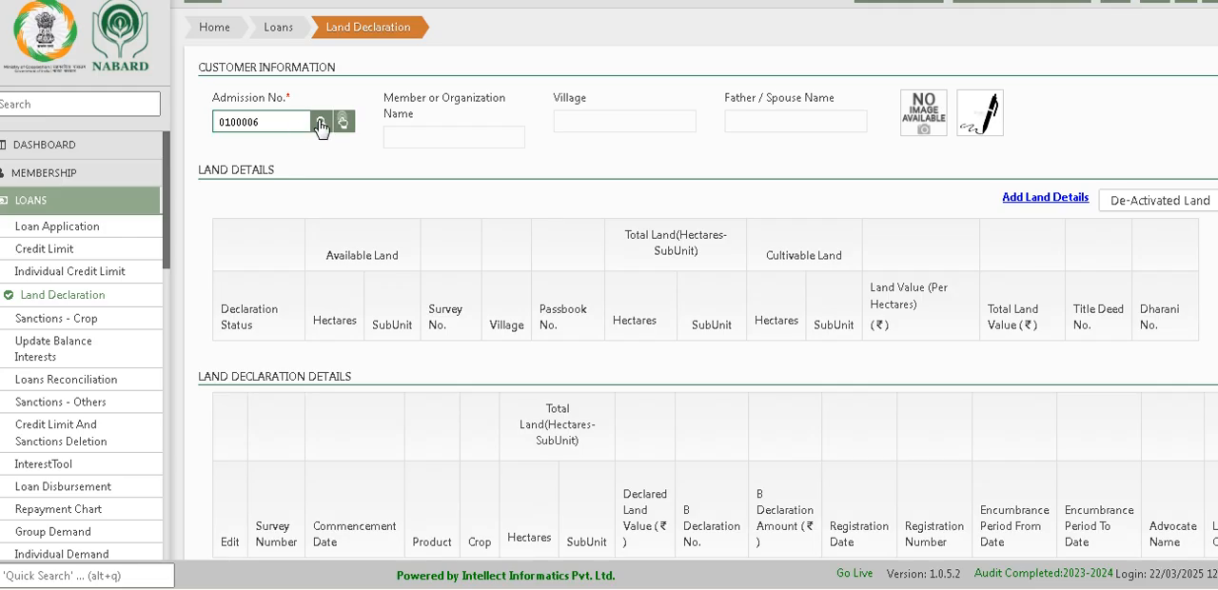
{"action": "left_click", "coordinate": [321, 124]}
Step: Copy the loaded member's admission number
{"action": "left_click_drag", "start_coordinate": [262, 124], "coordinate": [195, 131]}
{"action": "right_click", "coordinate": [235, 121]}
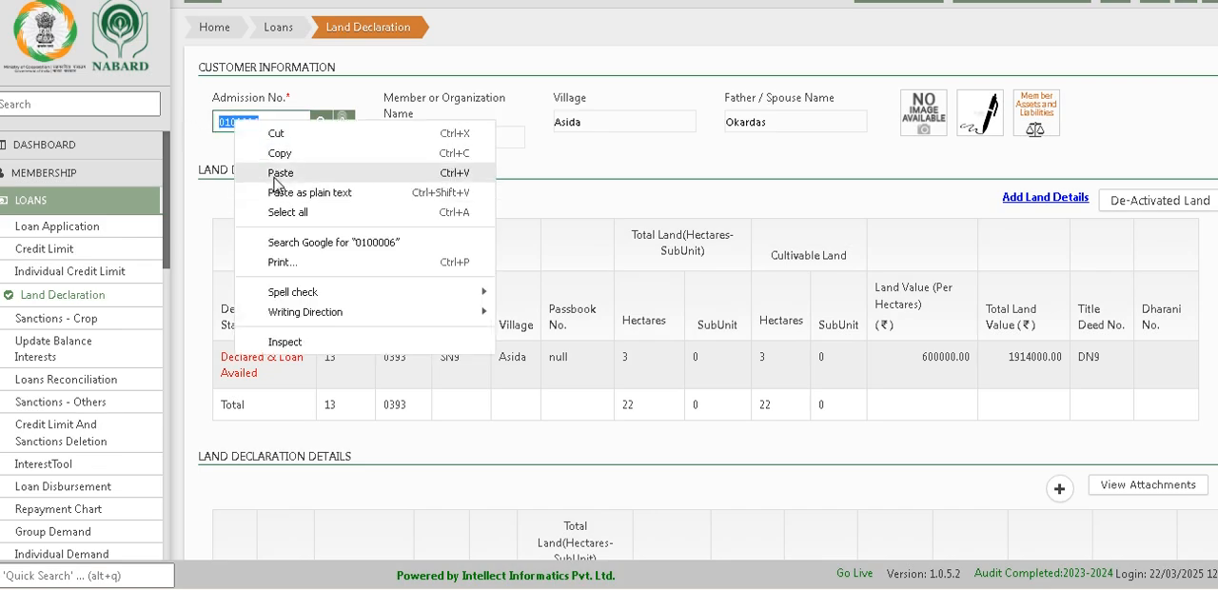
{"action": "left_click", "coordinate": [283, 153]}
{"action": "right_click", "coordinate": [240, 124]}
{"action": "left_click", "coordinate": [275, 158]}
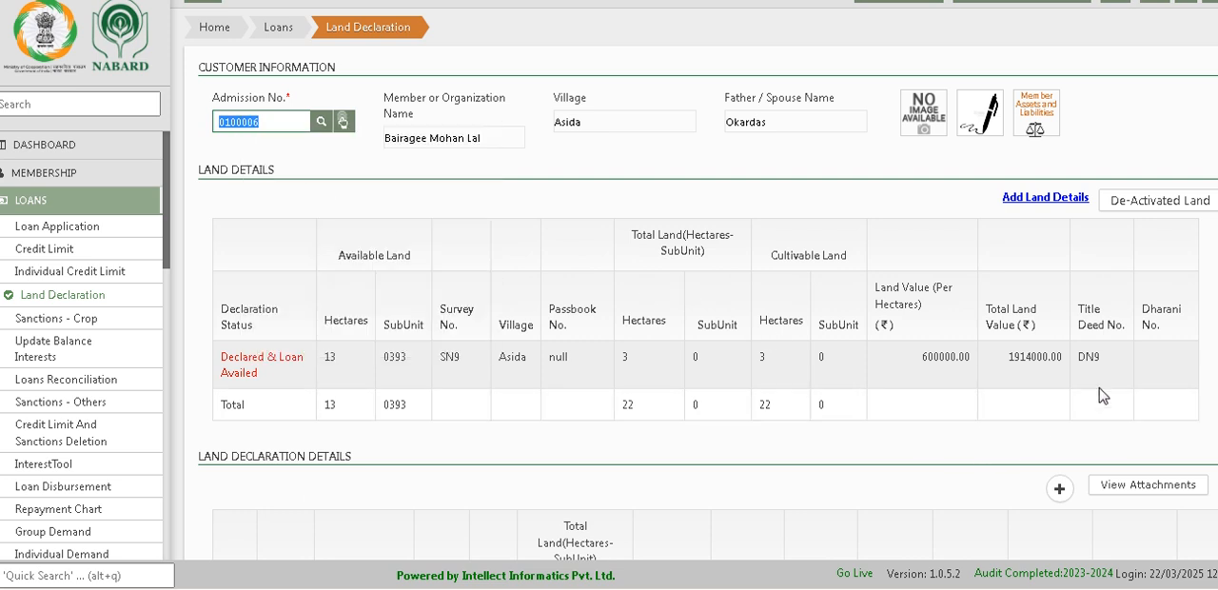
Step: Start a new land declaration with product KCC Kharif, crop Paddy, village Asida, and survey number SN9
{"action": "scroll", "coordinate": [1101, 394], "scroll_direction": "down", "scroll_amount": 3}
{"action": "scroll", "coordinate": [1100, 392], "scroll_direction": "down", "scroll_amount": 1}
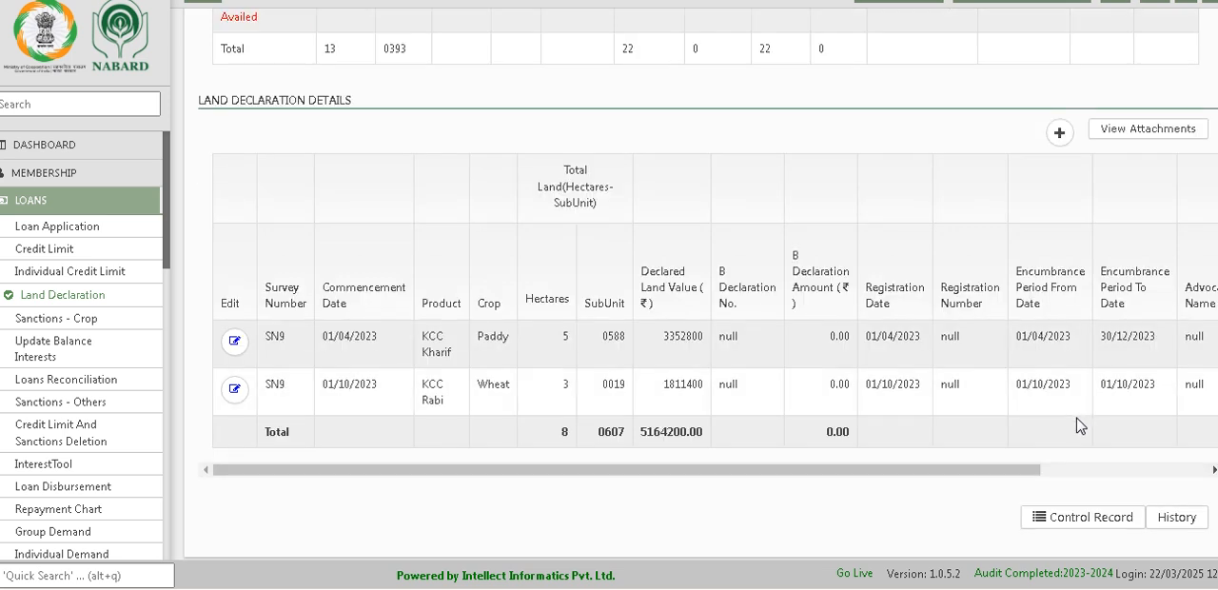
{"action": "scroll", "coordinate": [1079, 424], "scroll_direction": "up", "scroll_amount": 3}
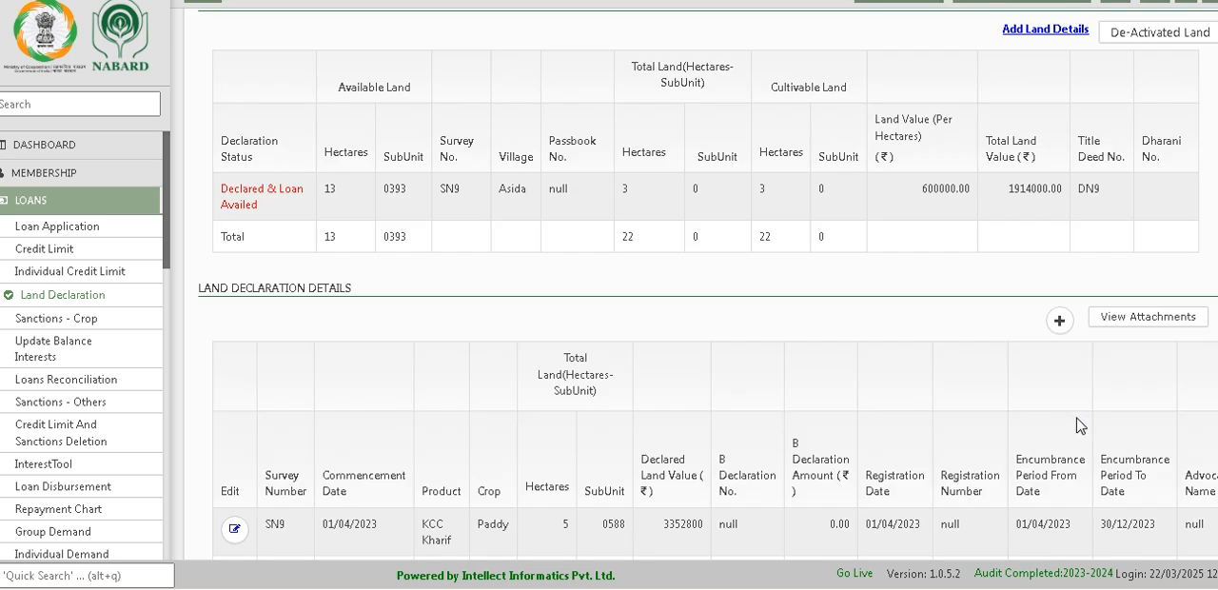
{"action": "left_click", "coordinate": [1059, 321]}
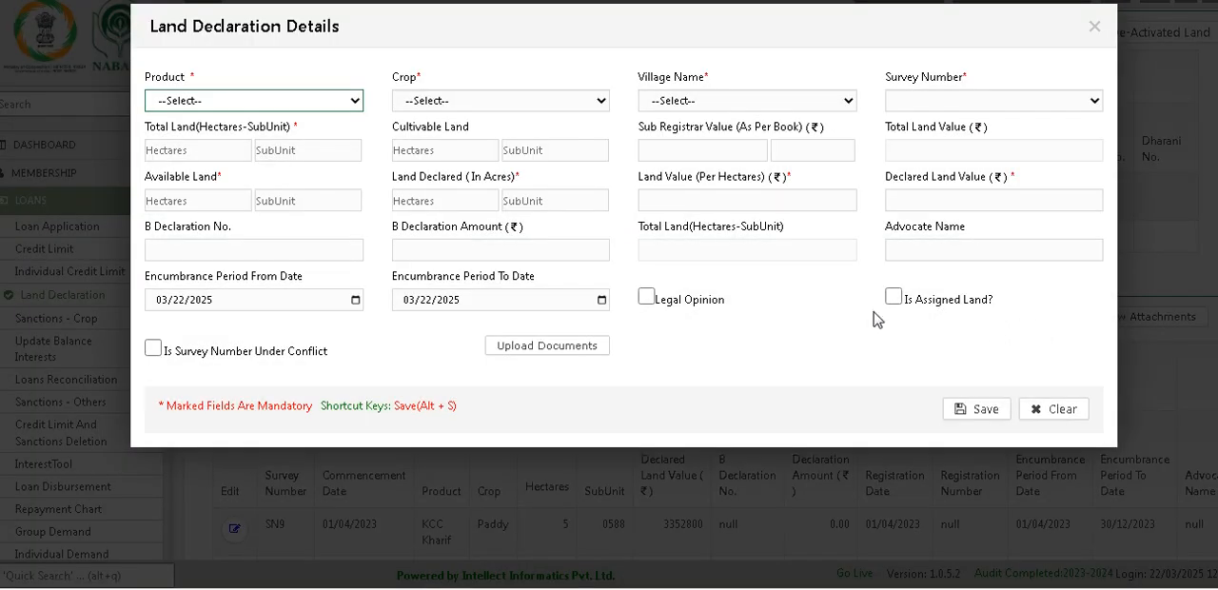
{"action": "left_click", "coordinate": [252, 106]}
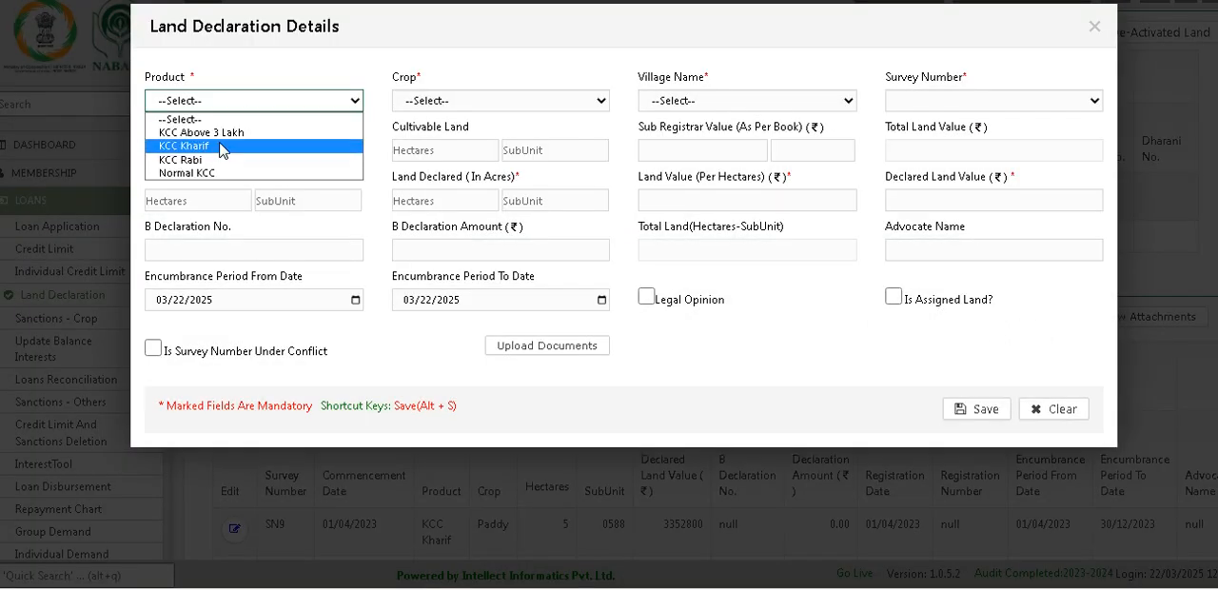
{"action": "left_click", "coordinate": [225, 146]}
{"action": "left_click", "coordinate": [486, 101]}
{"action": "left_click", "coordinate": [462, 132]}
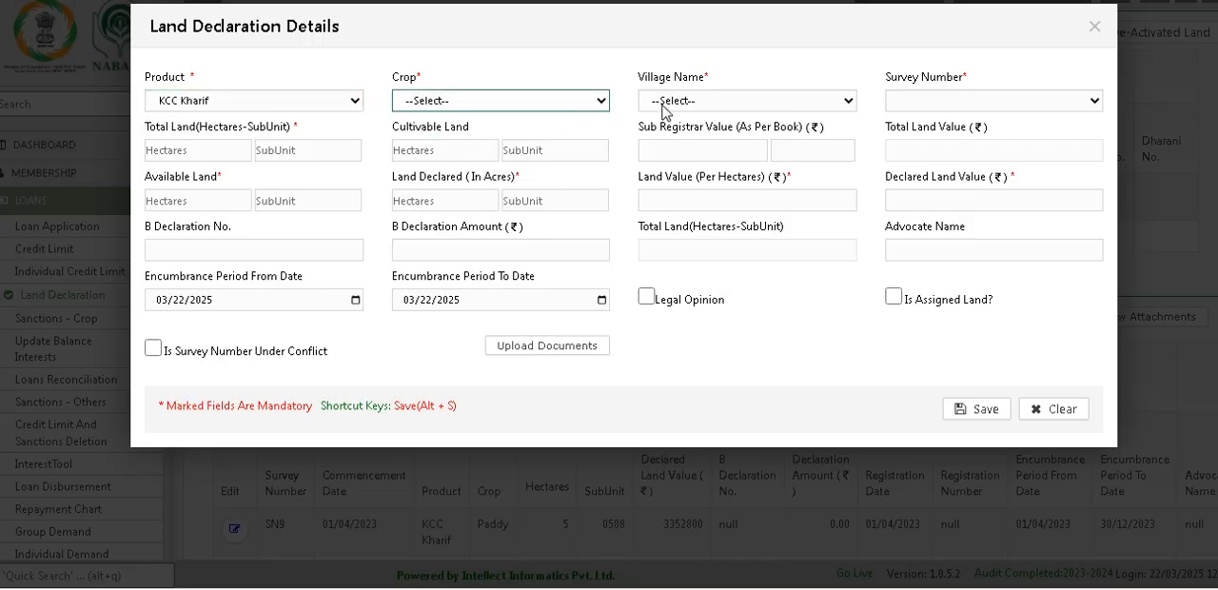
{"action": "left_click", "coordinate": [675, 103]}
{"action": "left_click", "coordinate": [682, 137]}
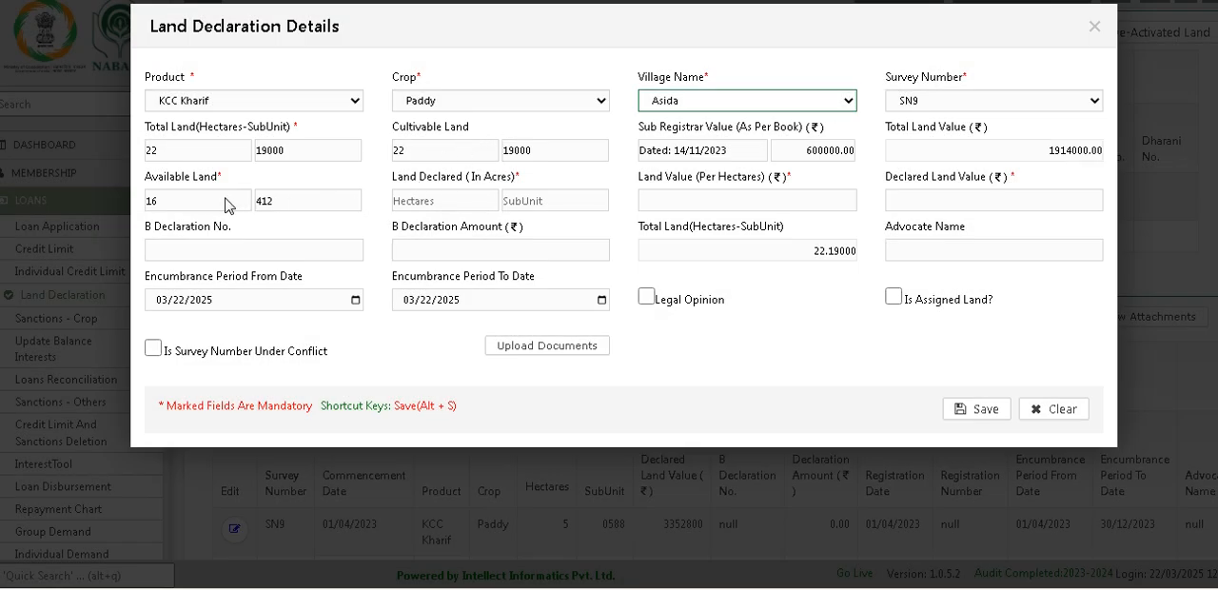
Step: Set the declared land to 10 hectares and 0 subunits
{"action": "left_click", "coordinate": [463, 199]}
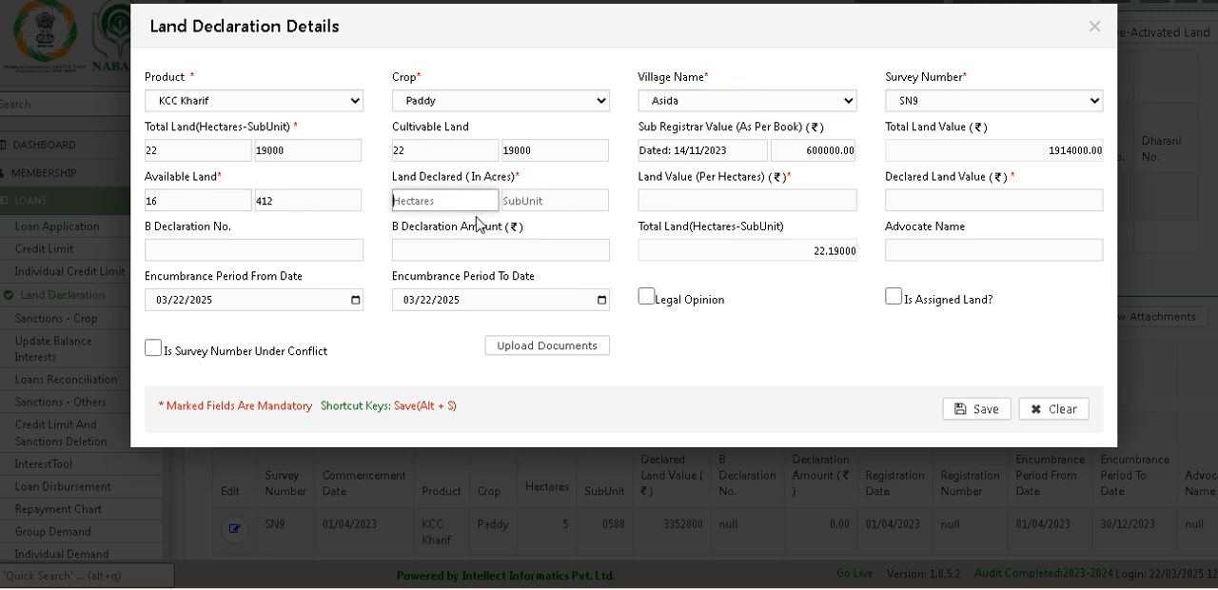
{"action": "type", "text": "16"}
{"action": "key", "text": "Tab"}
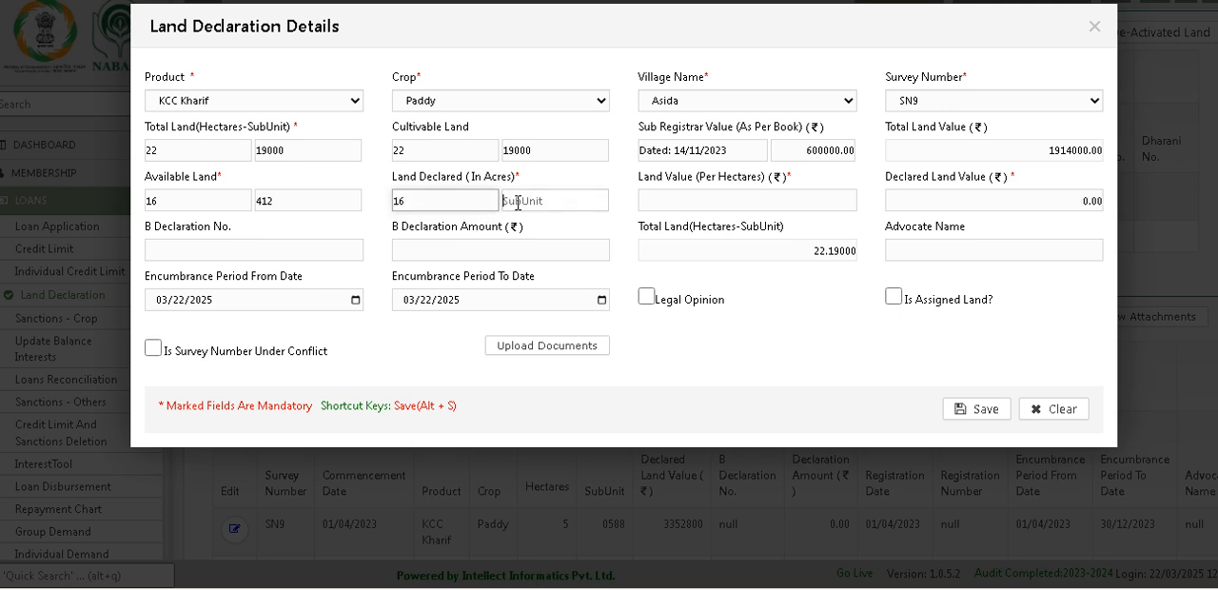
{"action": "key", "text": "shift+Tab"}
{"action": "left_click", "coordinate": [560, 201]}
{"action": "type", "text": "0"}
Step: Set the land value per hectare to 600000.00 by copying the sub registrar value
{"action": "left_click", "coordinate": [806, 154]}
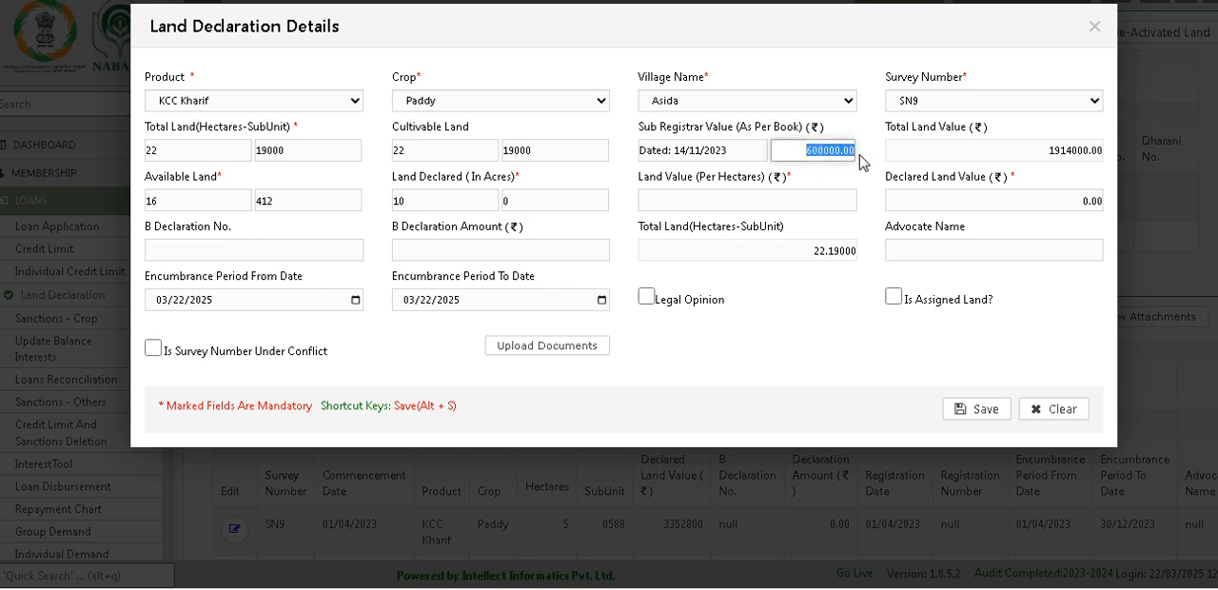
{"action": "right_click", "coordinate": [831, 197]}
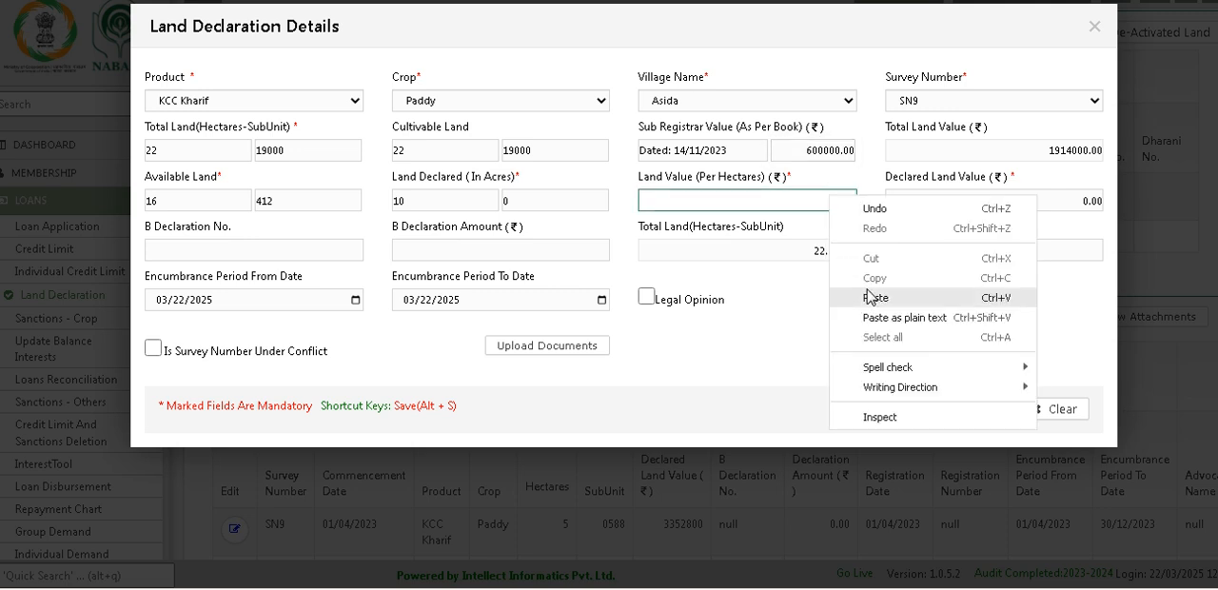
{"action": "left_click", "coordinate": [869, 297]}
{"action": "left_click", "coordinate": [761, 337]}
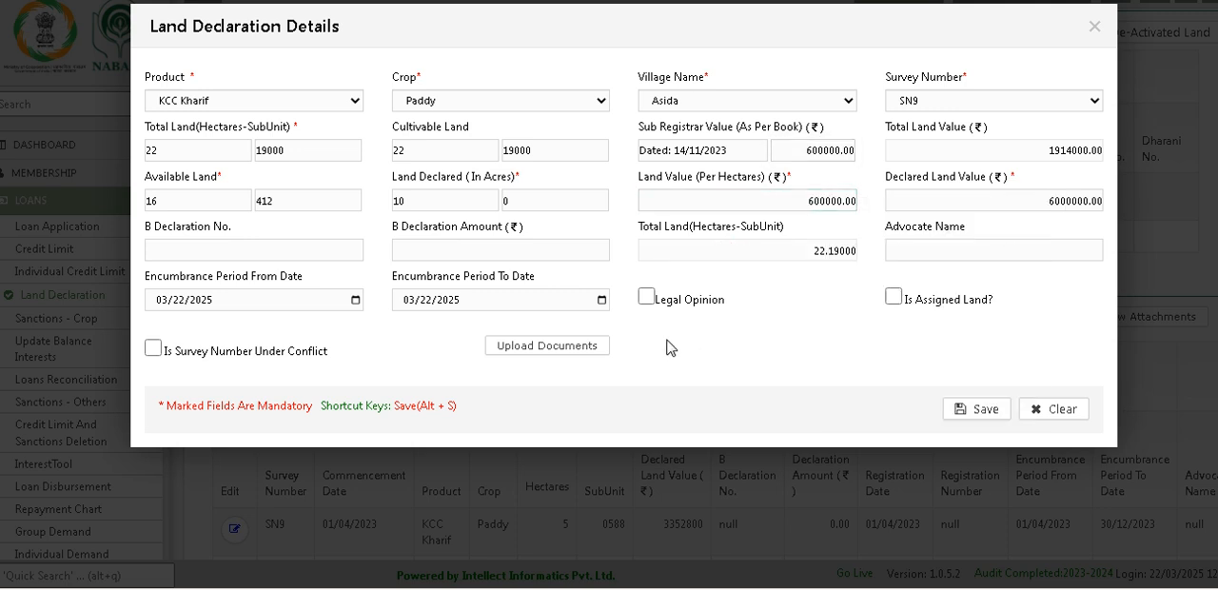
Step: Mark the survey number as under conflict and save the land declaration
{"action": "left_click", "coordinate": [153, 349]}
{"action": "left_click", "coordinate": [982, 411]}
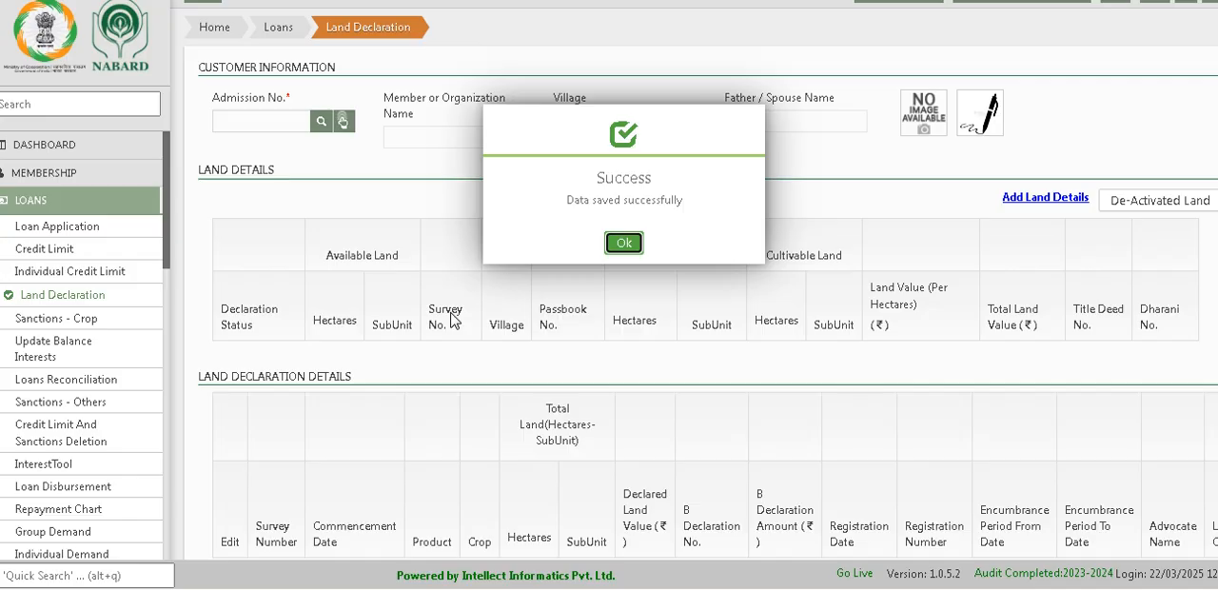
{"action": "left_click", "coordinate": [621, 244]}
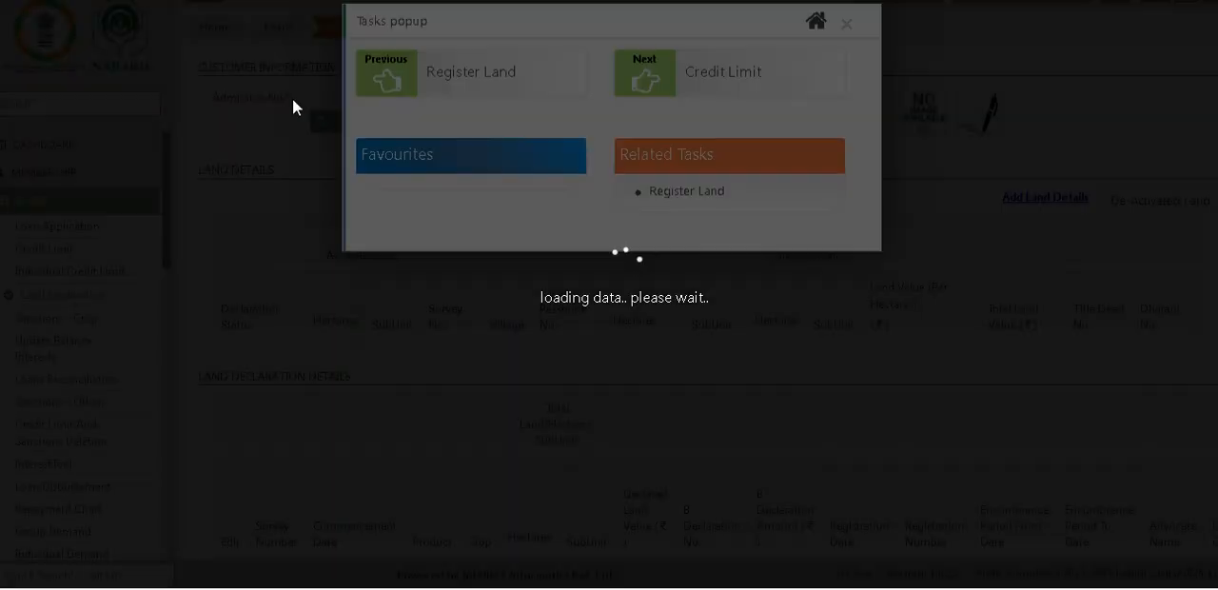
Step: Proceed to Credit Limit and try to list the KCC Kharif loan applications of all members
{"action": "left_click", "coordinate": [713, 76]}
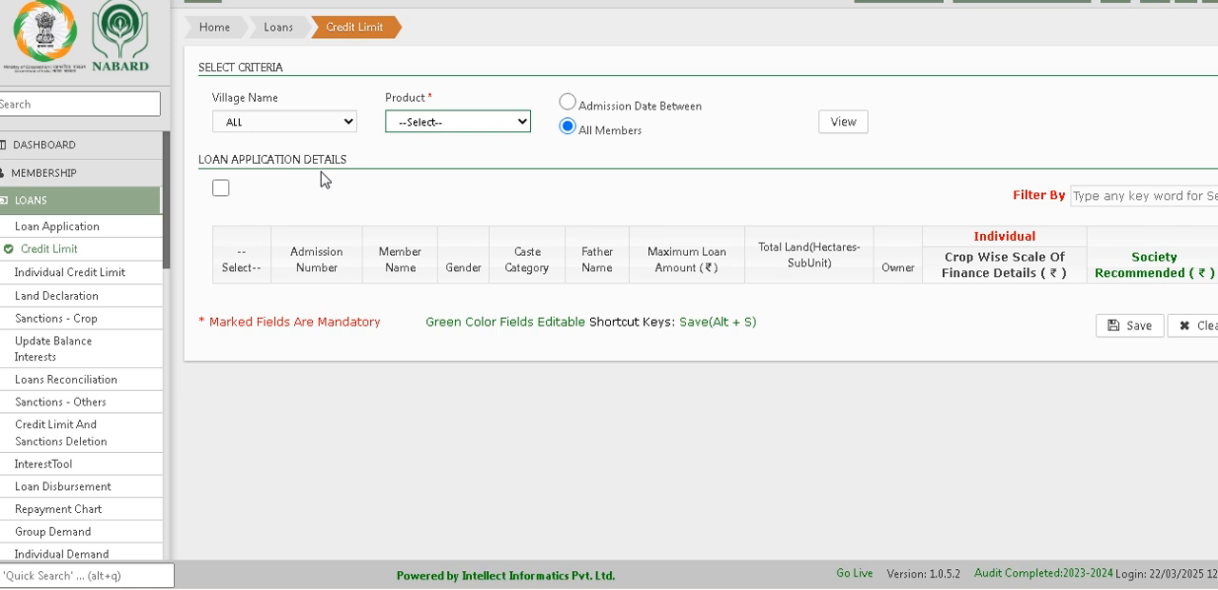
{"action": "left_click", "coordinate": [841, 124]}
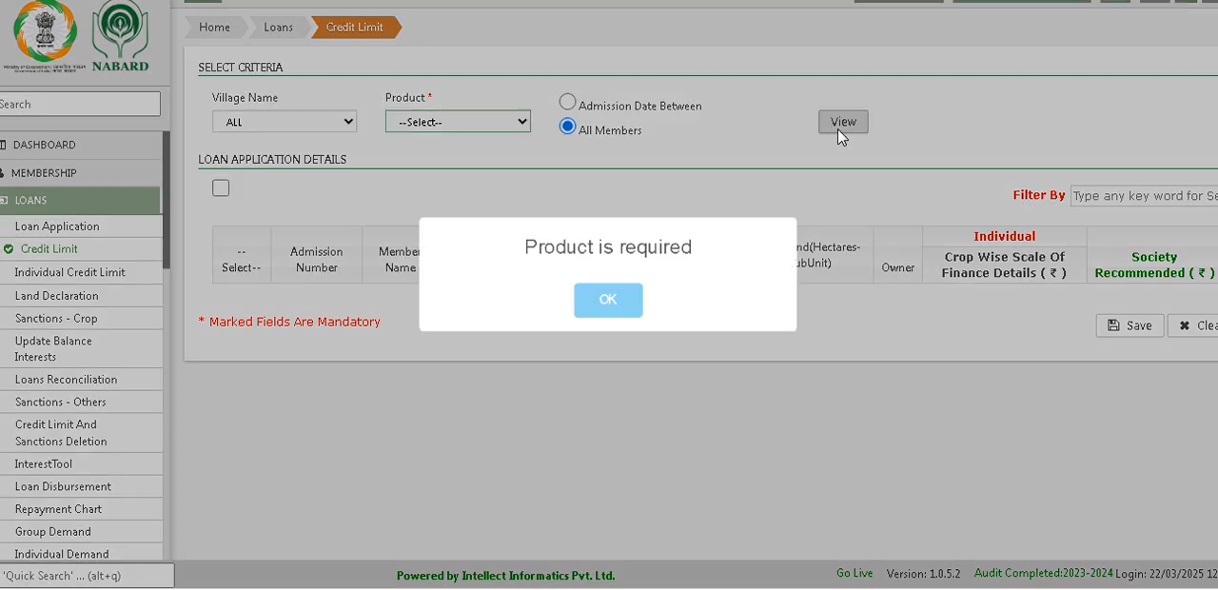
{"action": "left_click", "coordinate": [612, 314]}
{"action": "left_click", "coordinate": [419, 123]}
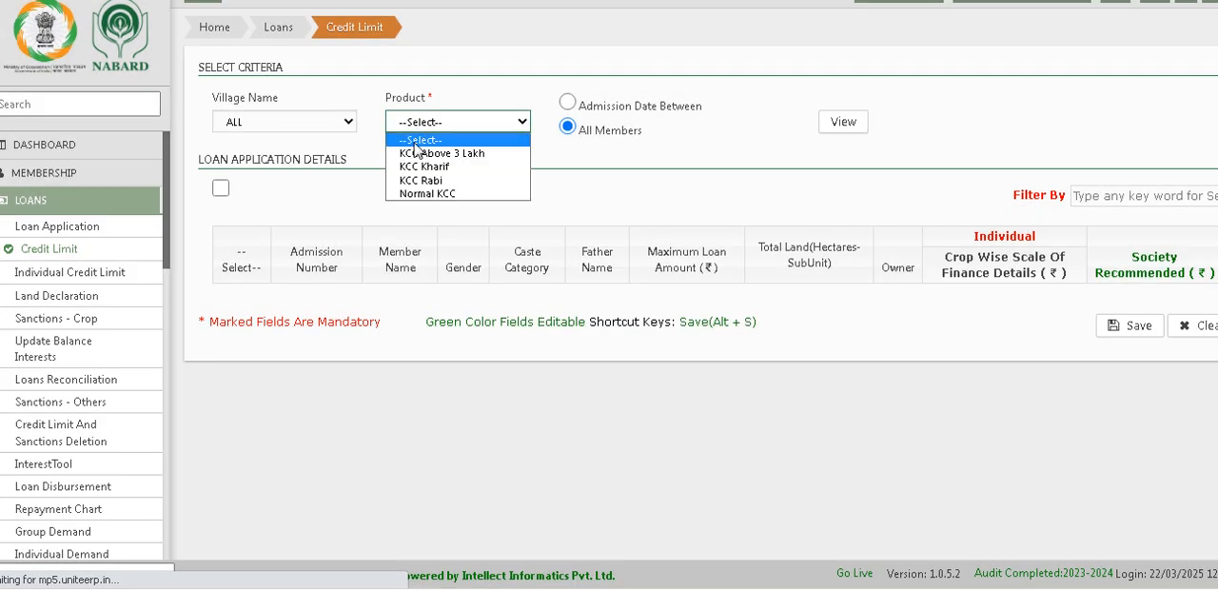
{"action": "left_click", "coordinate": [420, 171]}
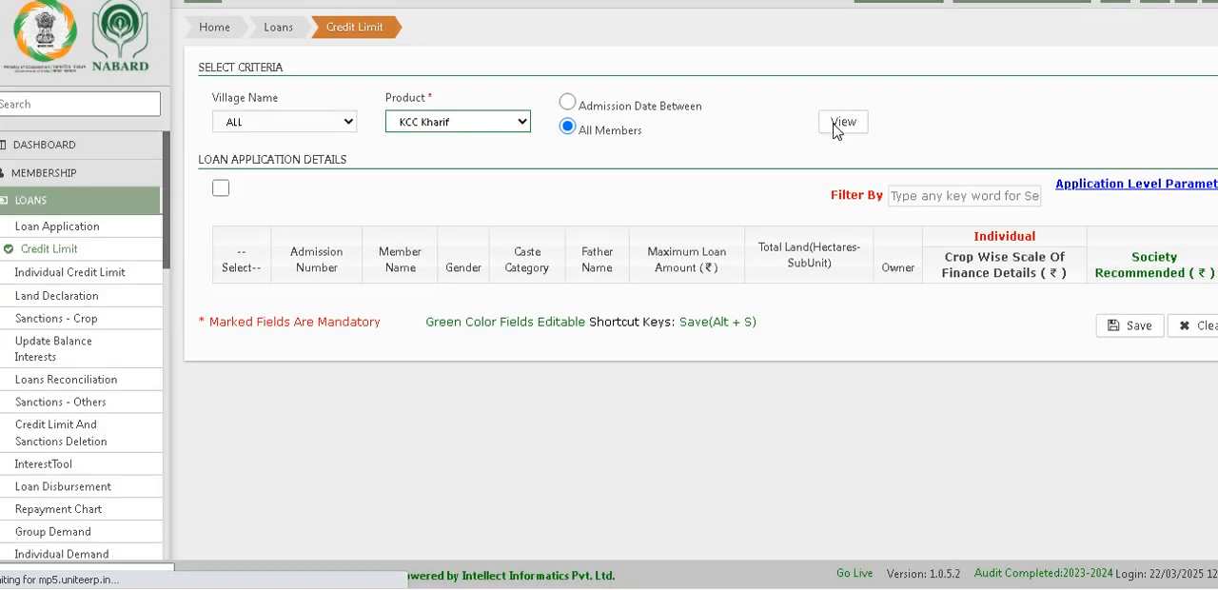
{"action": "left_click", "coordinate": [836, 129]}
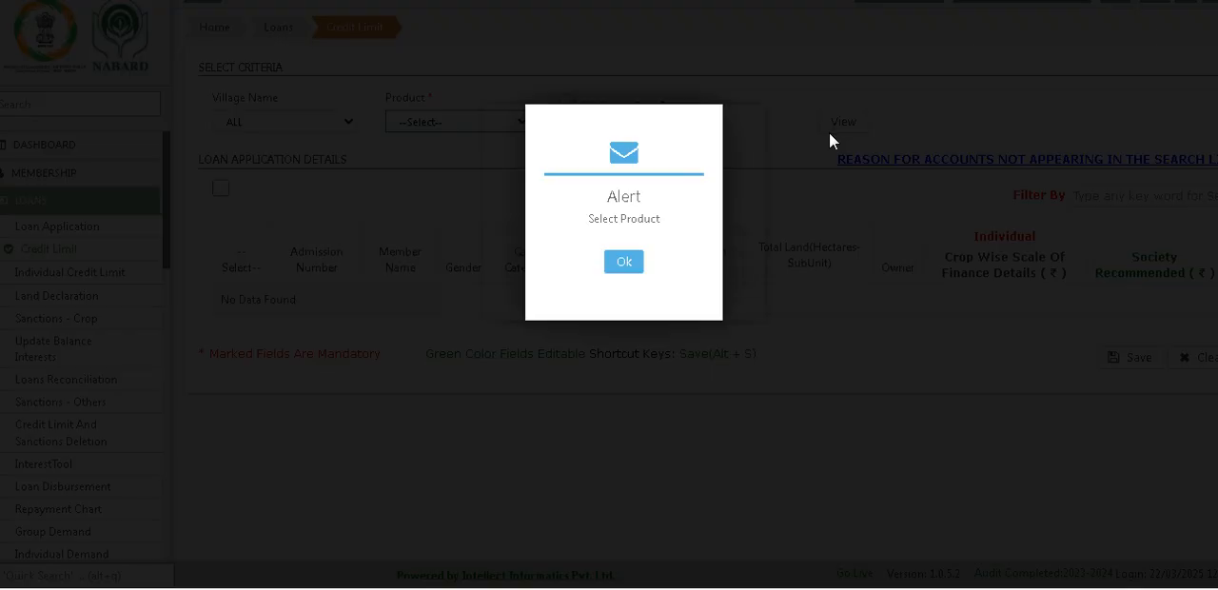
{"action": "left_click", "coordinate": [620, 265]}
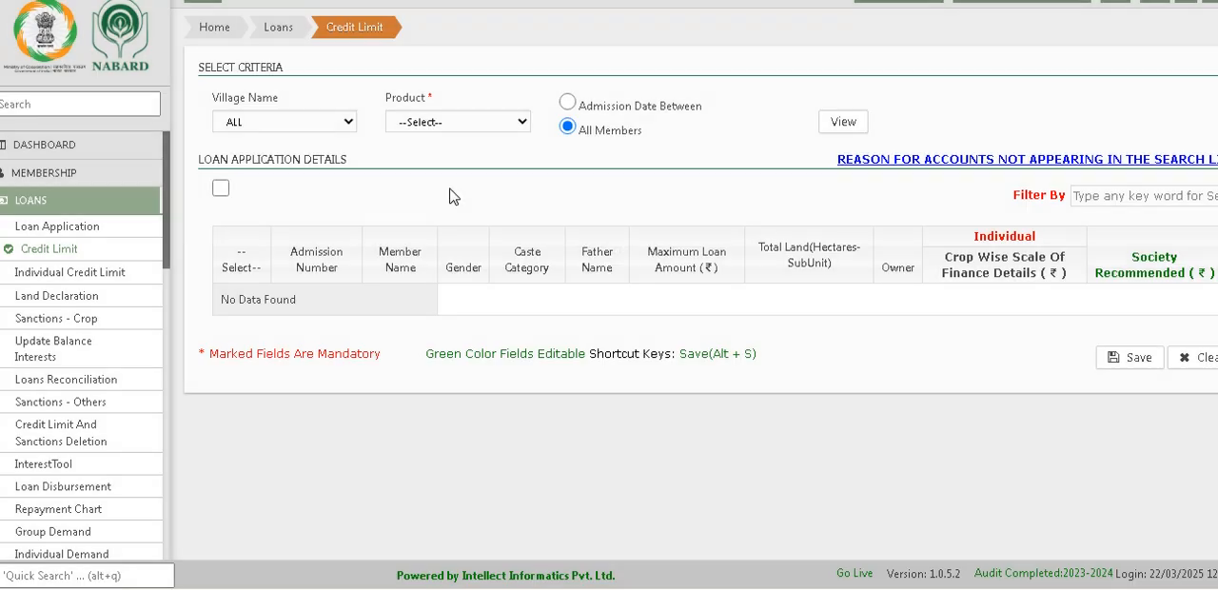
Step: List the credit limit applications of all members for KCC Rabi, followed by those for KCC Kharif
{"action": "left_click", "coordinate": [443, 122]}
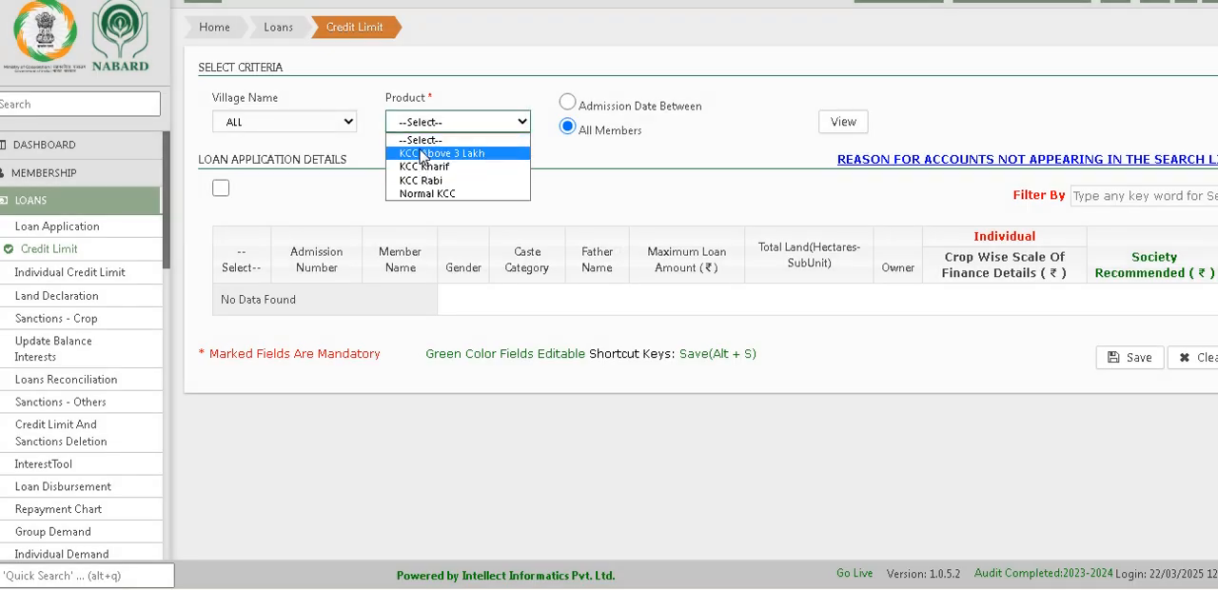
{"action": "left_click", "coordinate": [421, 180]}
{"action": "left_click", "coordinate": [831, 133]}
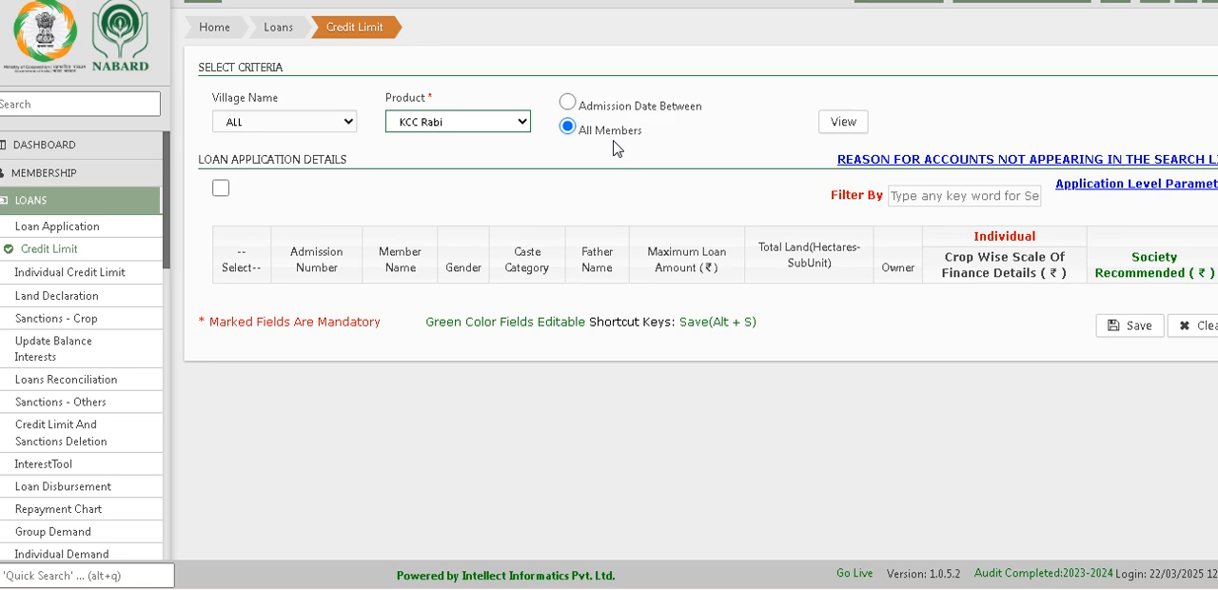
{"action": "left_click", "coordinate": [444, 132]}
{"action": "left_click", "coordinate": [423, 168]}
{"action": "left_click", "coordinate": [842, 128]}
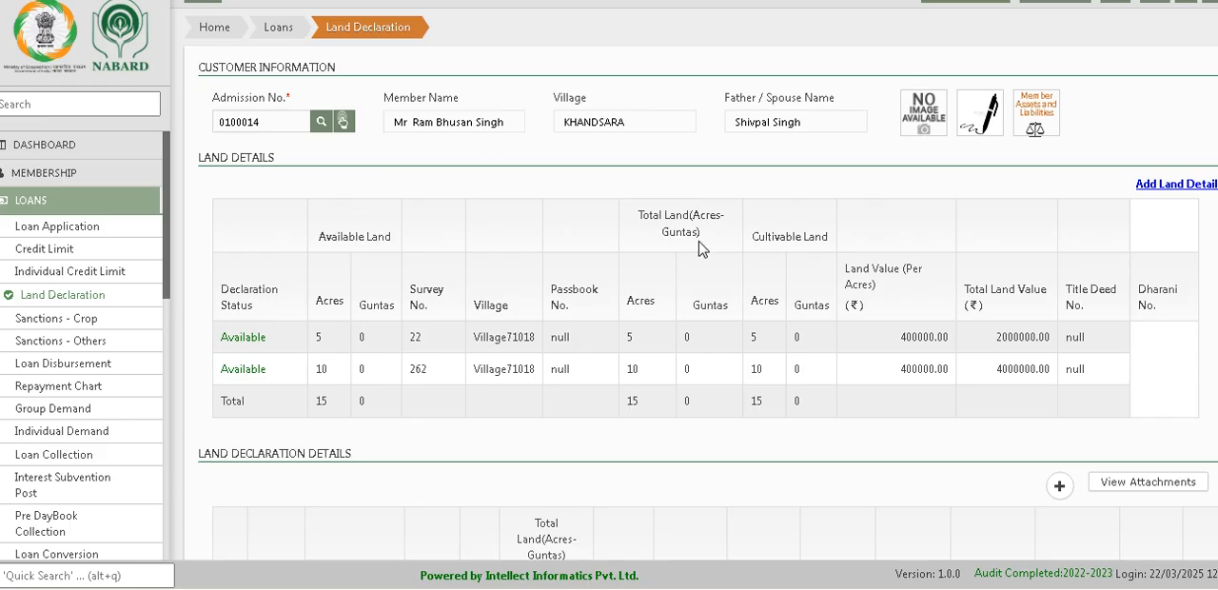
Step: In the training ERP site, open Credit Limit, list KCC Kharif applications for all members, and examine the loan application columns
{"action": "left_click", "coordinate": [277, 40]}
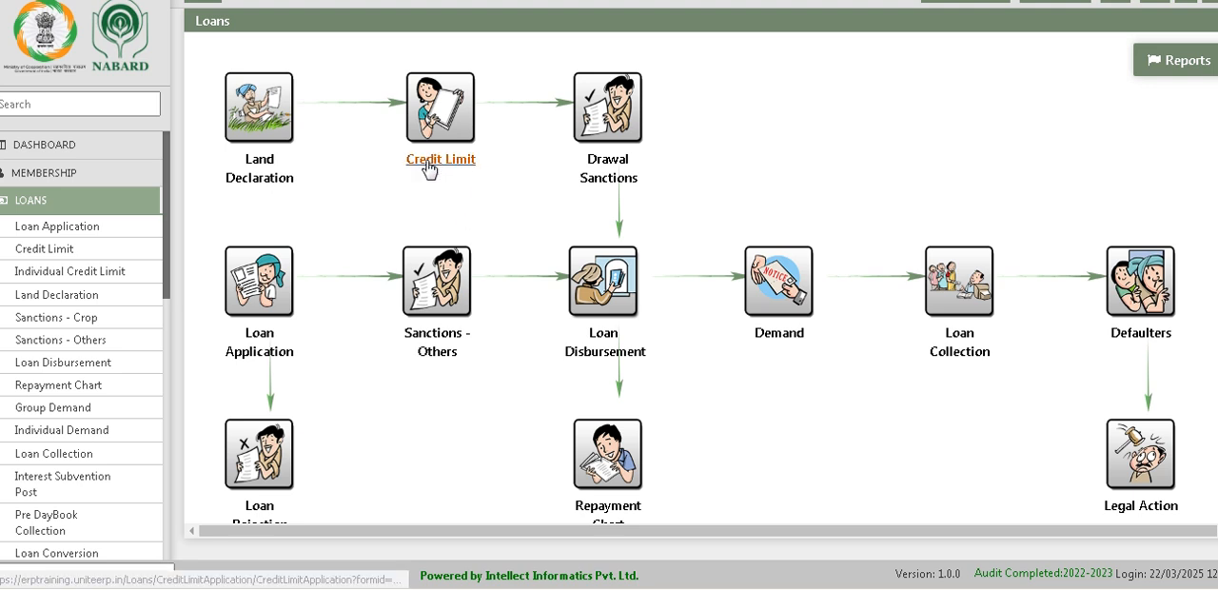
{"action": "left_click", "coordinate": [428, 161]}
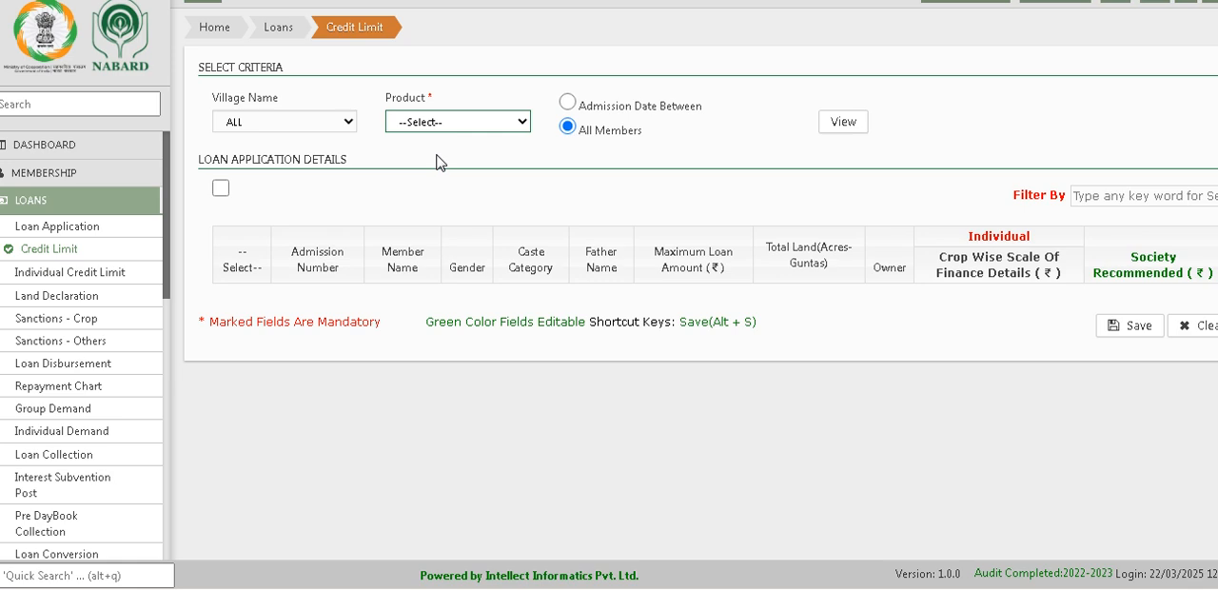
{"action": "left_click", "coordinate": [444, 123]}
{"action": "left_click", "coordinate": [428, 155]}
{"action": "left_click", "coordinate": [841, 129]}
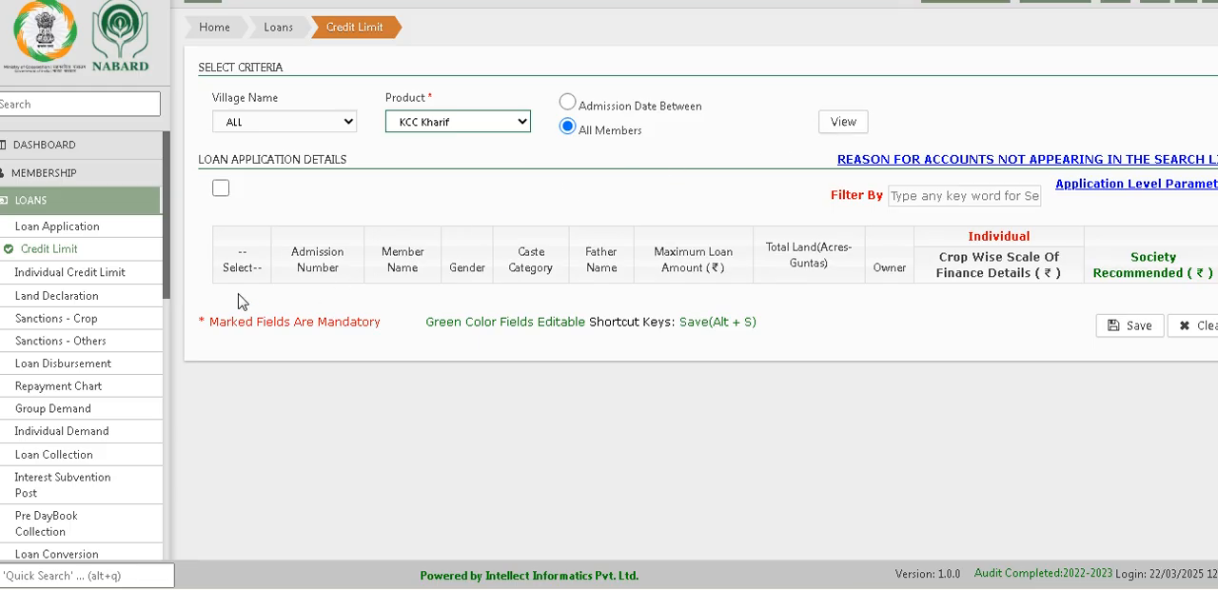
{"action": "left_click_drag", "start_coordinate": [238, 302], "coordinate": [920, 300]}
{"action": "left_click_drag", "start_coordinate": [270, 302], "coordinate": [934, 301]}
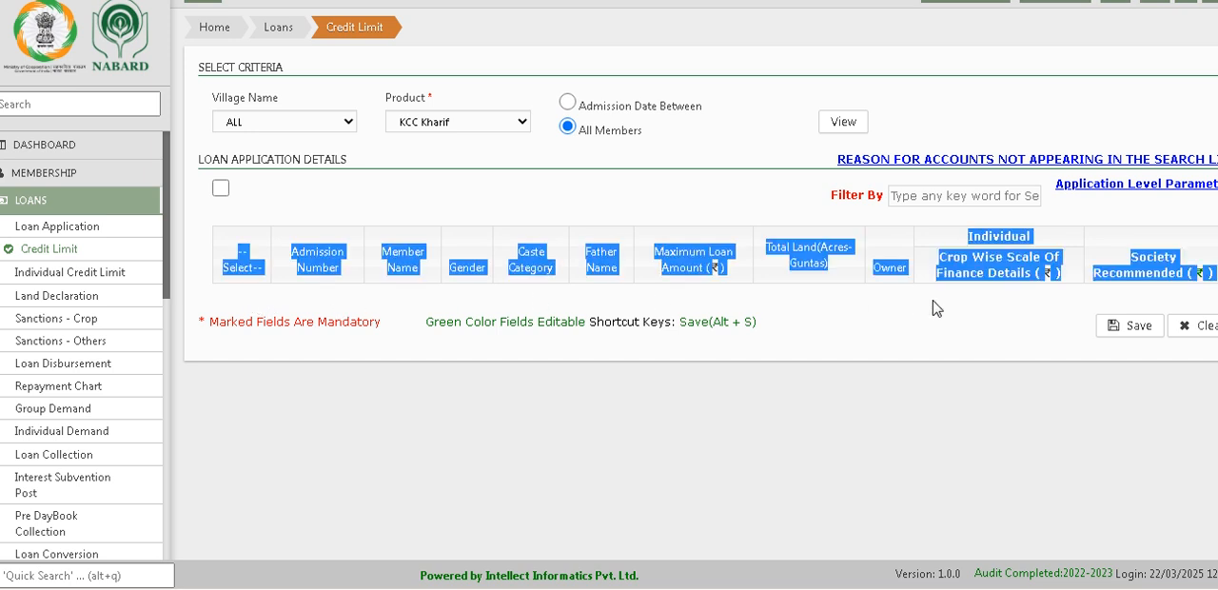
{"action": "left_click", "coordinate": [958, 312]}
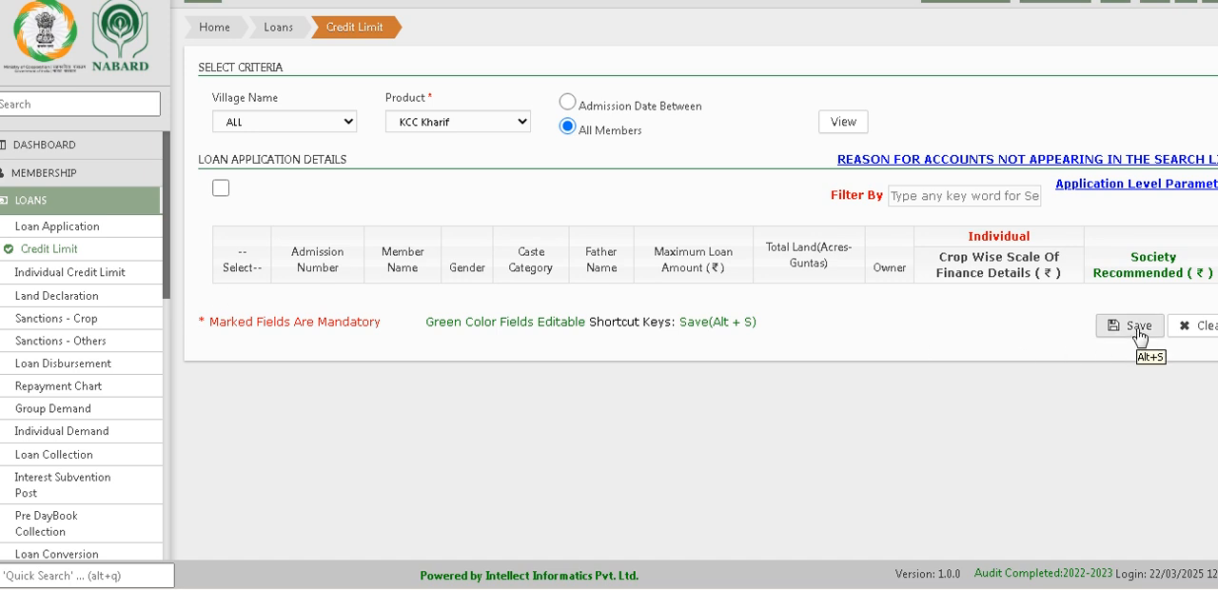
Step: Open Drawal Sanctions from the Loans overview and list the KCC Kharif crop loan applications
{"action": "left_click", "coordinate": [272, 36]}
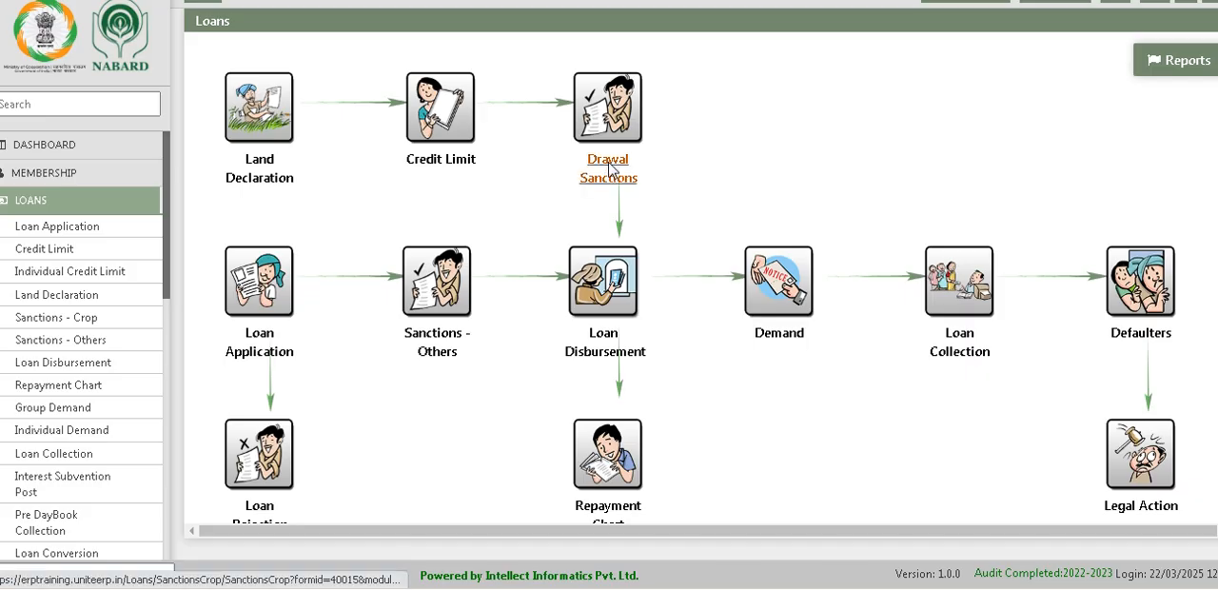
{"action": "left_click", "coordinate": [610, 169]}
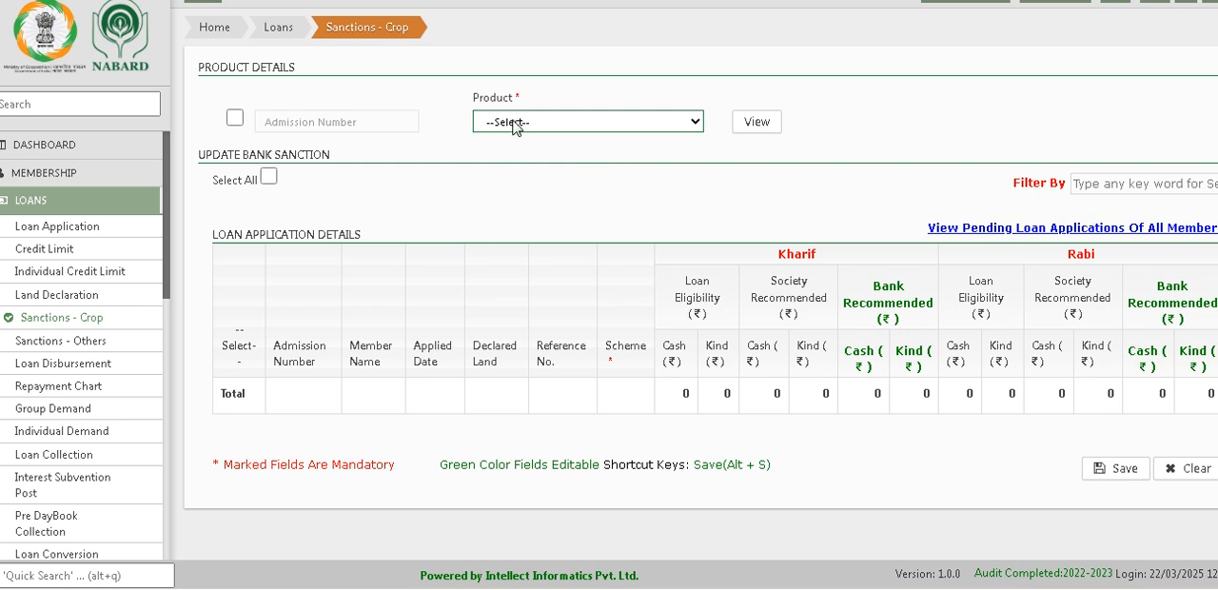
{"action": "left_click", "coordinate": [512, 128]}
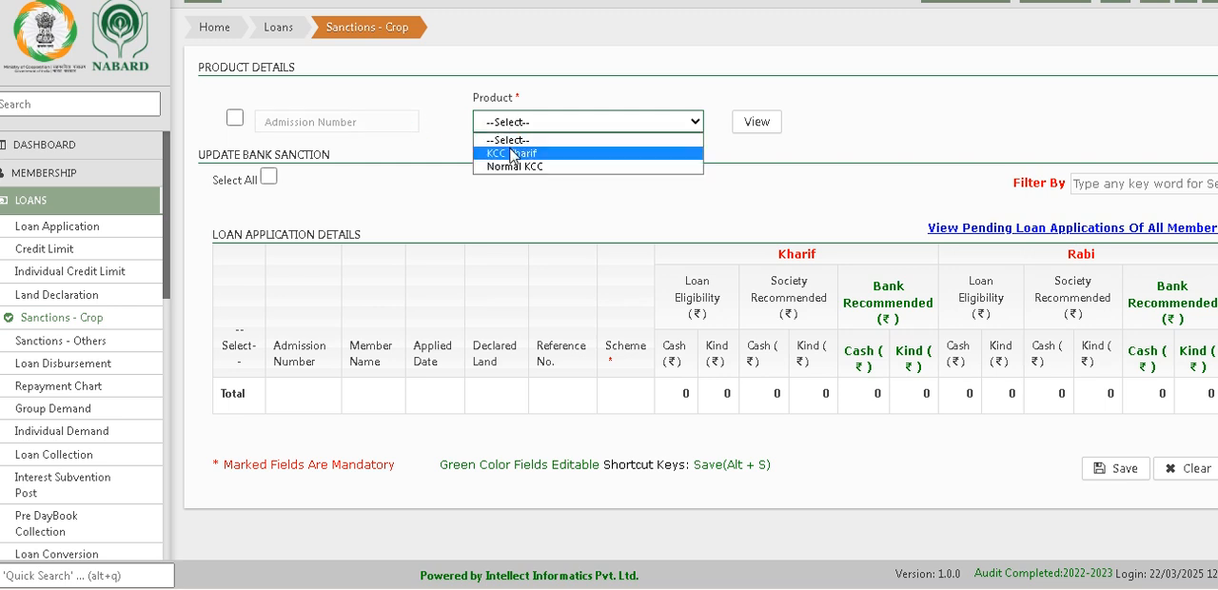
{"action": "left_click", "coordinate": [512, 154]}
{"action": "left_click", "coordinate": [738, 129]}
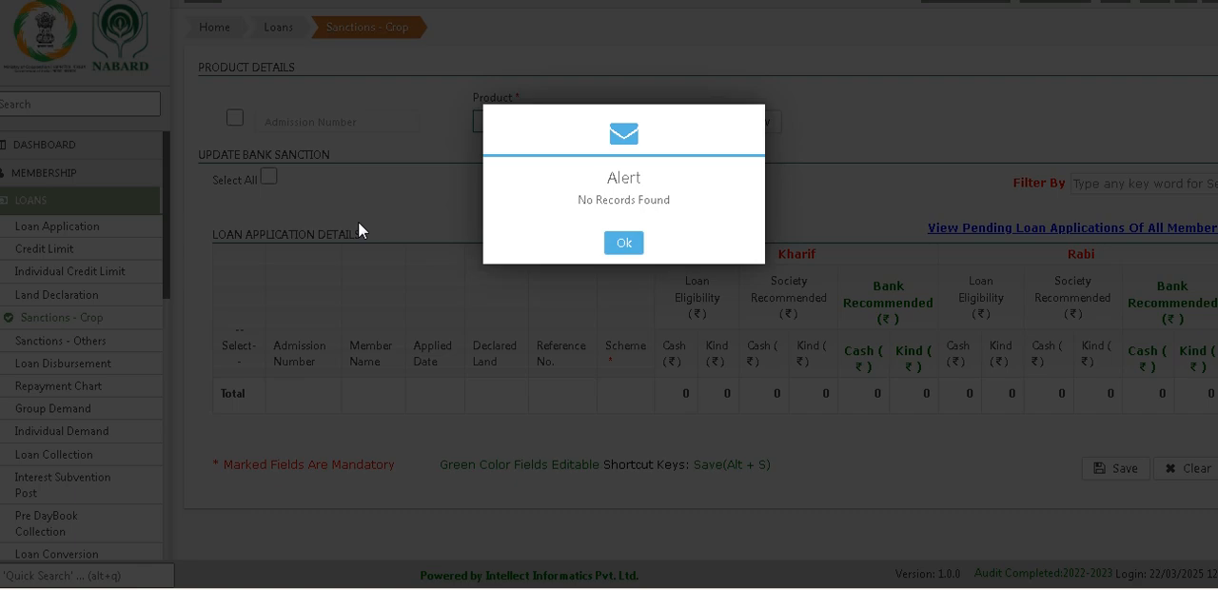
{"action": "left_click", "coordinate": [630, 245]}
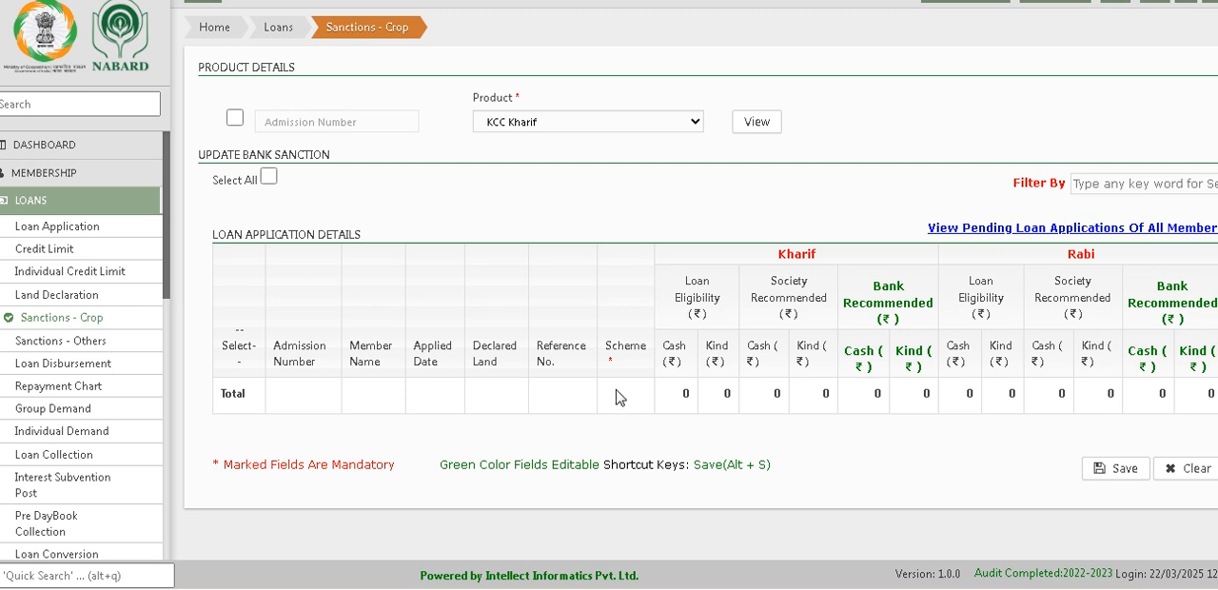
Step: Try to save the KCC Kharif crop sanction without selecting a record
{"action": "left_click_drag", "start_coordinate": [683, 400], "coordinate": [747, 400]}
{"action": "left_click", "coordinate": [1128, 475]}
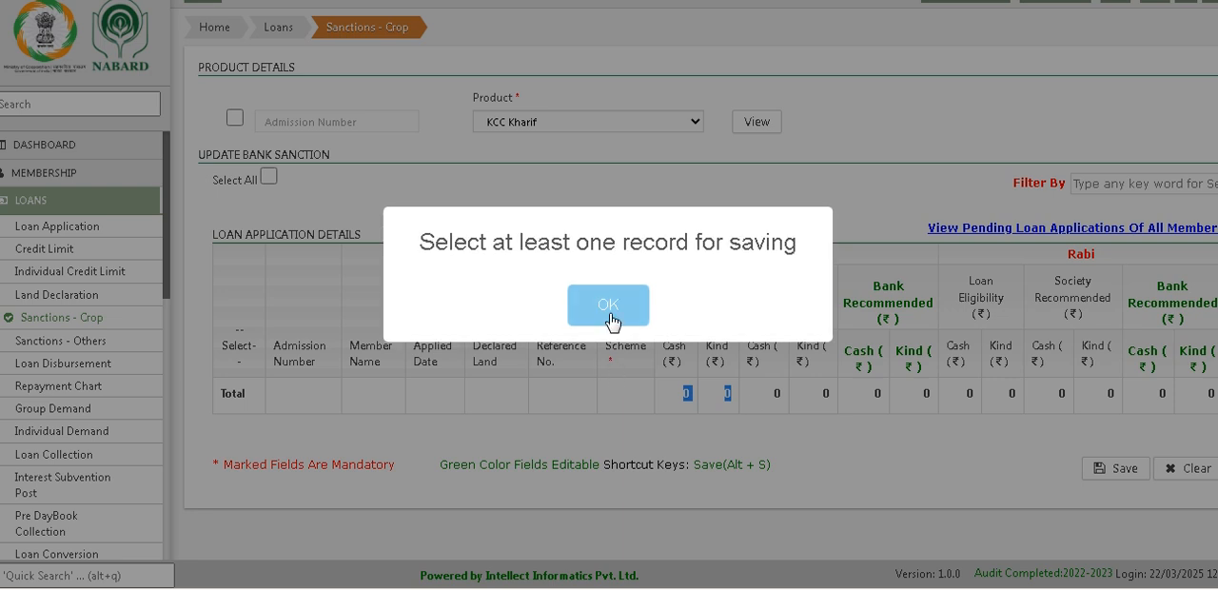
{"action": "left_click", "coordinate": [612, 323]}
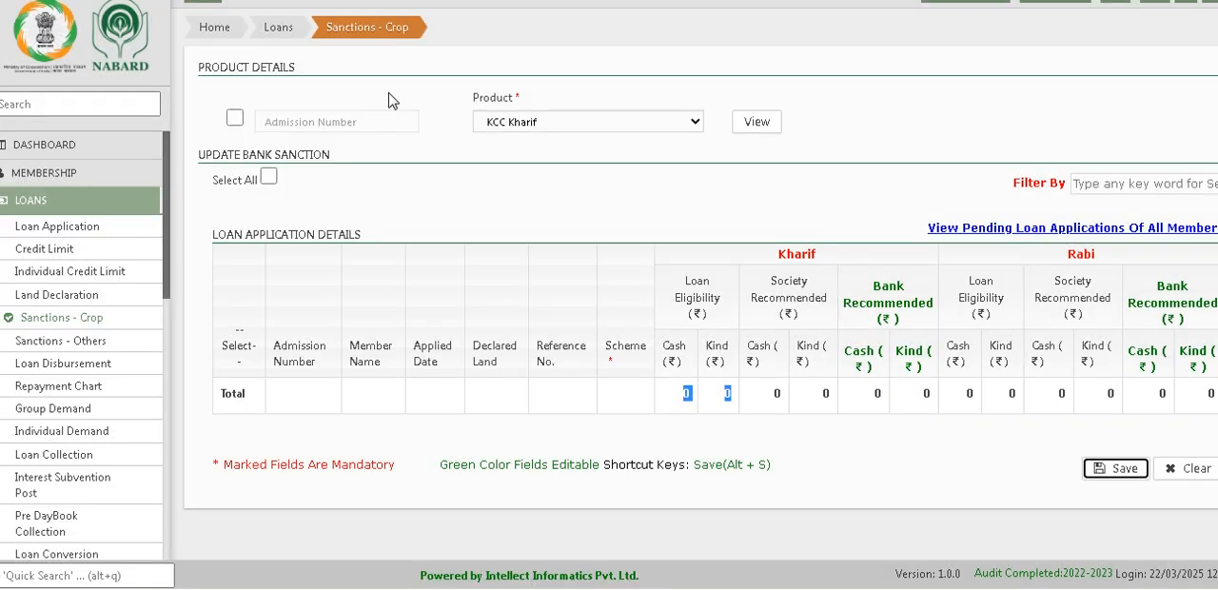
Step: Open Loan Disbursement from the Loans overview and load a member by entering the member's admission number
{"action": "left_click", "coordinate": [282, 36]}
{"action": "left_click", "coordinate": [281, 36]}
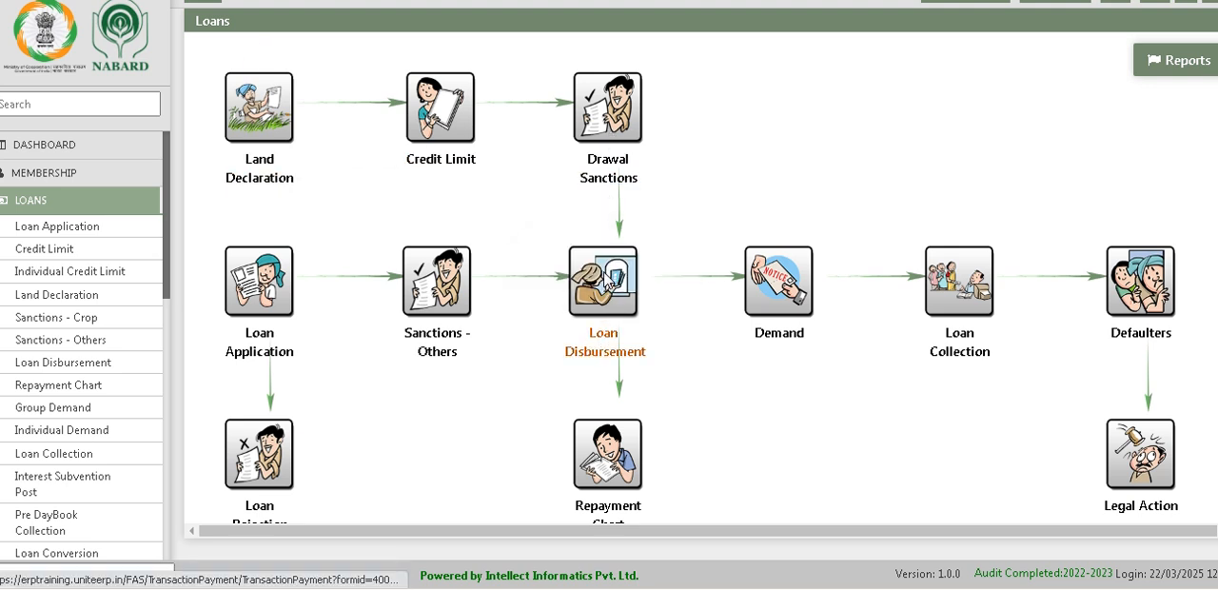
{"action": "left_click", "coordinate": [605, 281]}
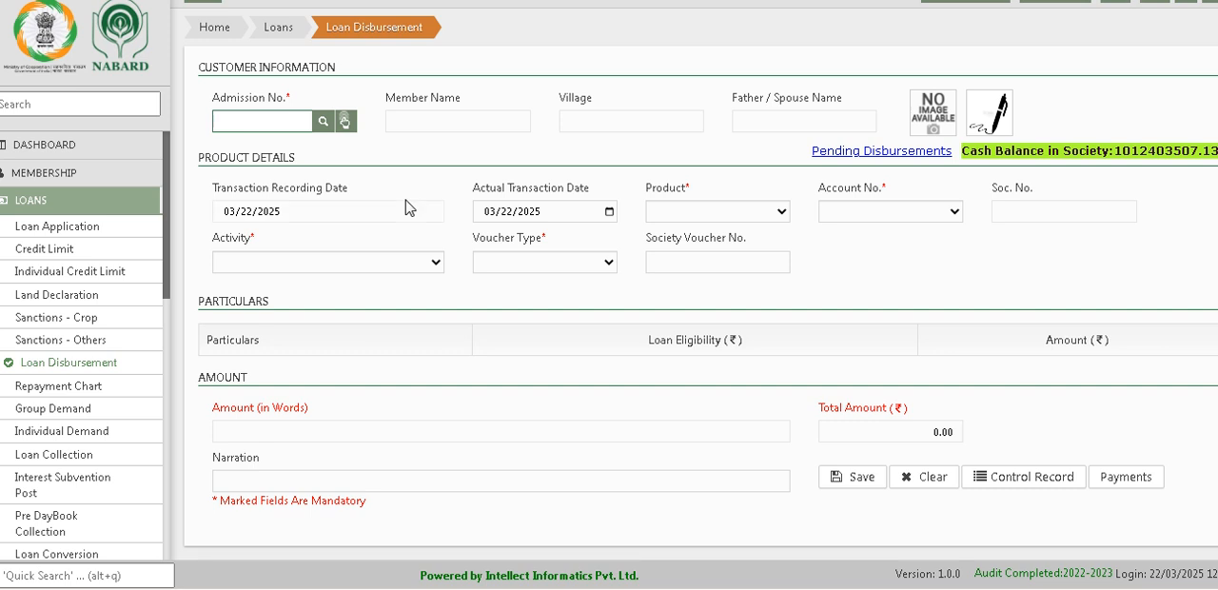
{"action": "type", "text": "100008"}
{"action": "left_click", "coordinate": [322, 121]}
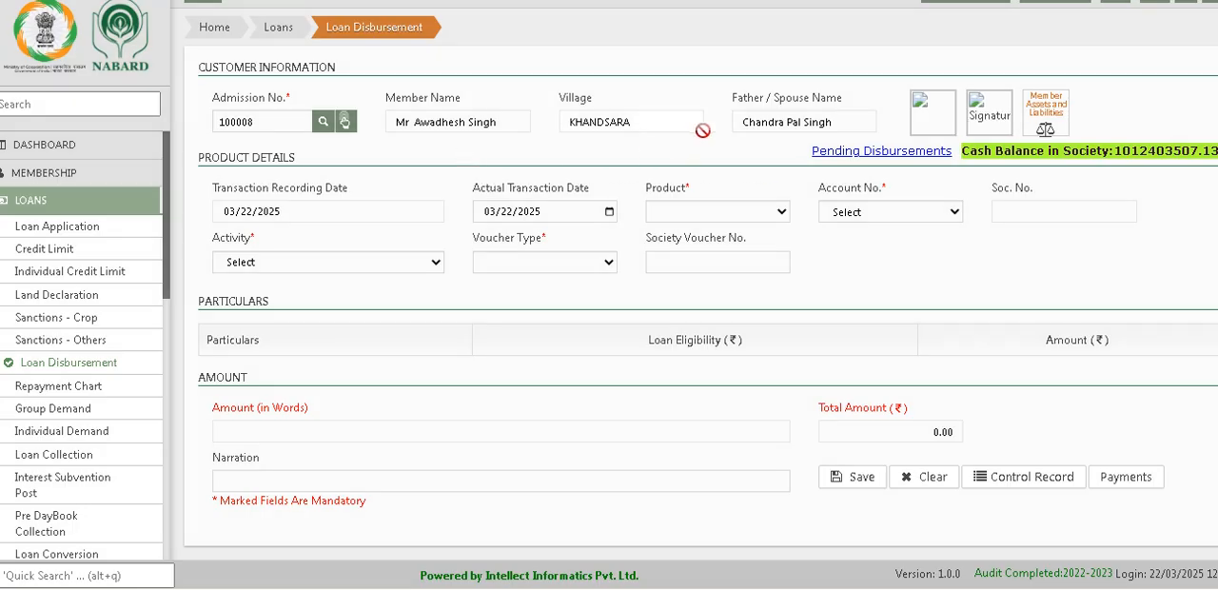
Step: Examine the account, product and activity choices and the loan eligibility and amount sections of the member's disbursement form
{"action": "left_click", "coordinate": [881, 213]}
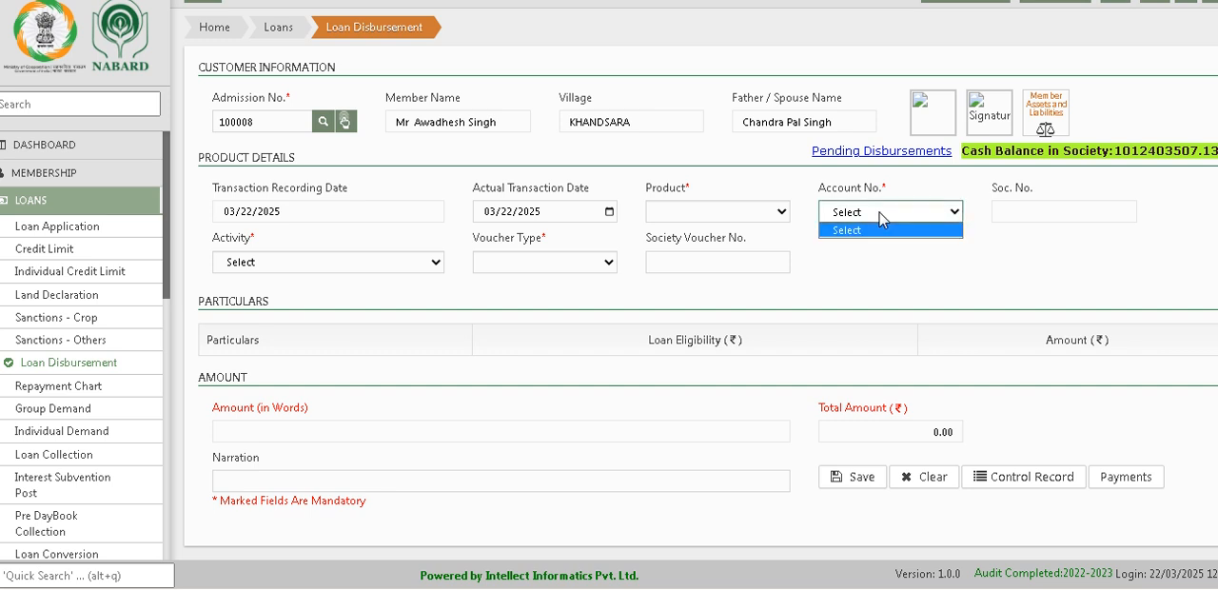
{"action": "left_click", "coordinate": [696, 213]}
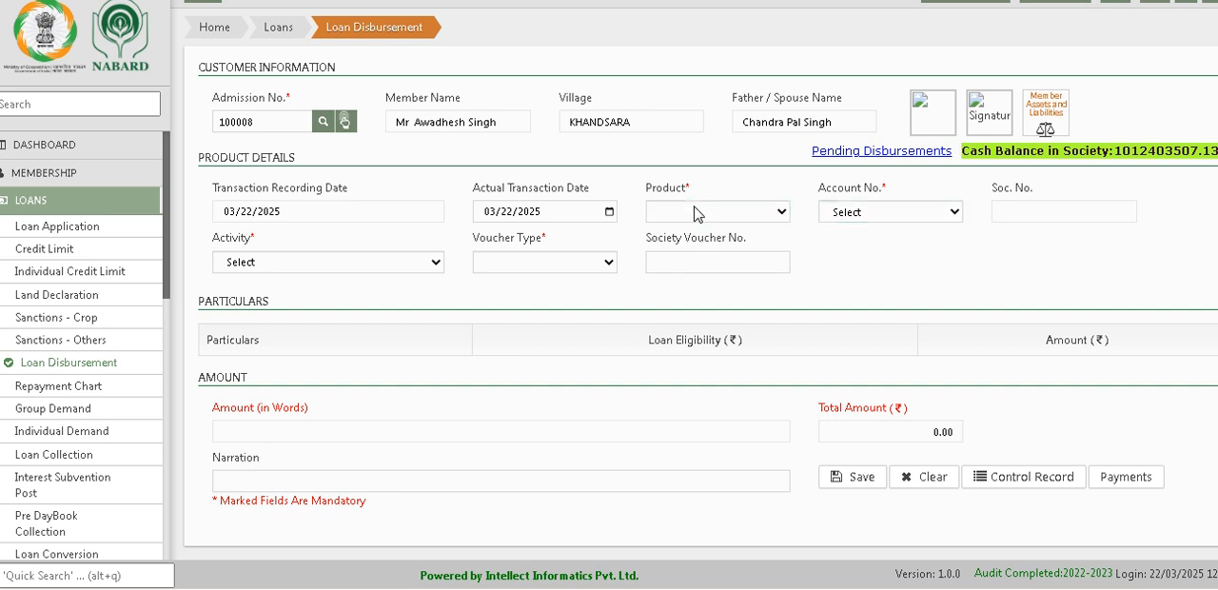
{"action": "left_click", "coordinate": [272, 262]}
{"action": "left_click", "coordinate": [266, 280]}
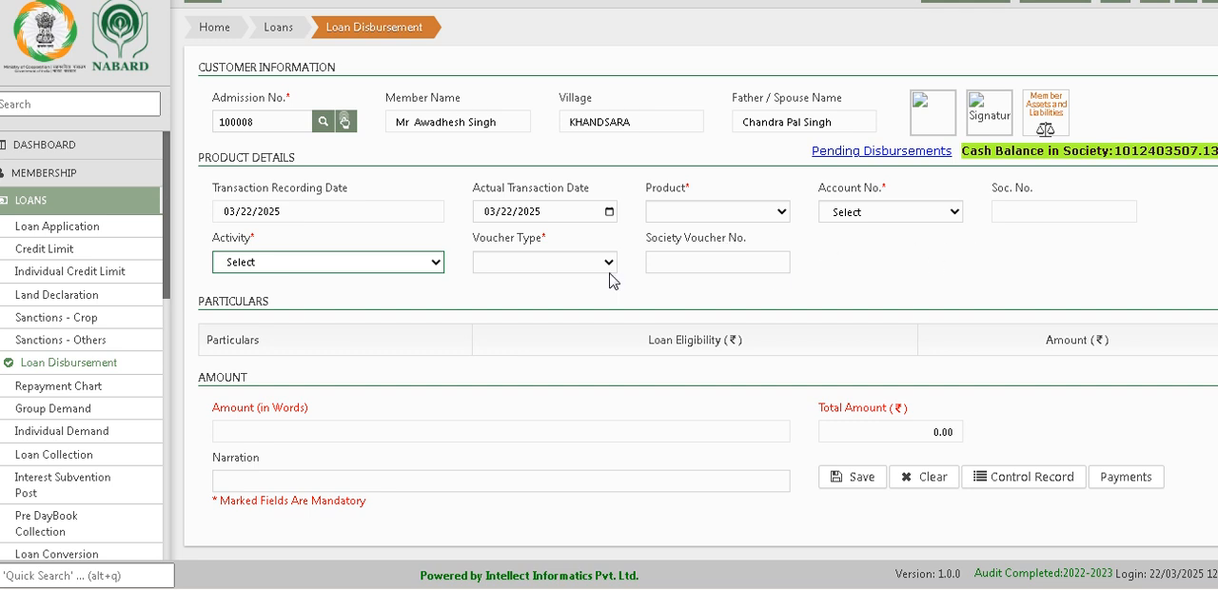
{"action": "left_click_drag", "start_coordinate": [646, 350], "coordinate": [741, 354]}
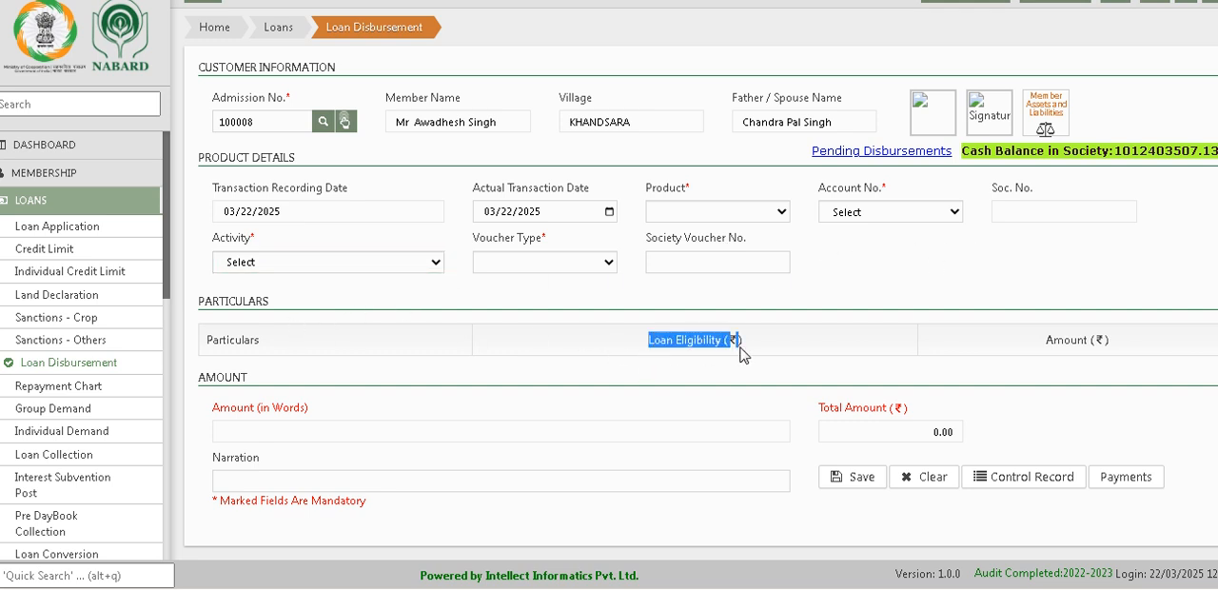
{"action": "left_click", "coordinate": [669, 375]}
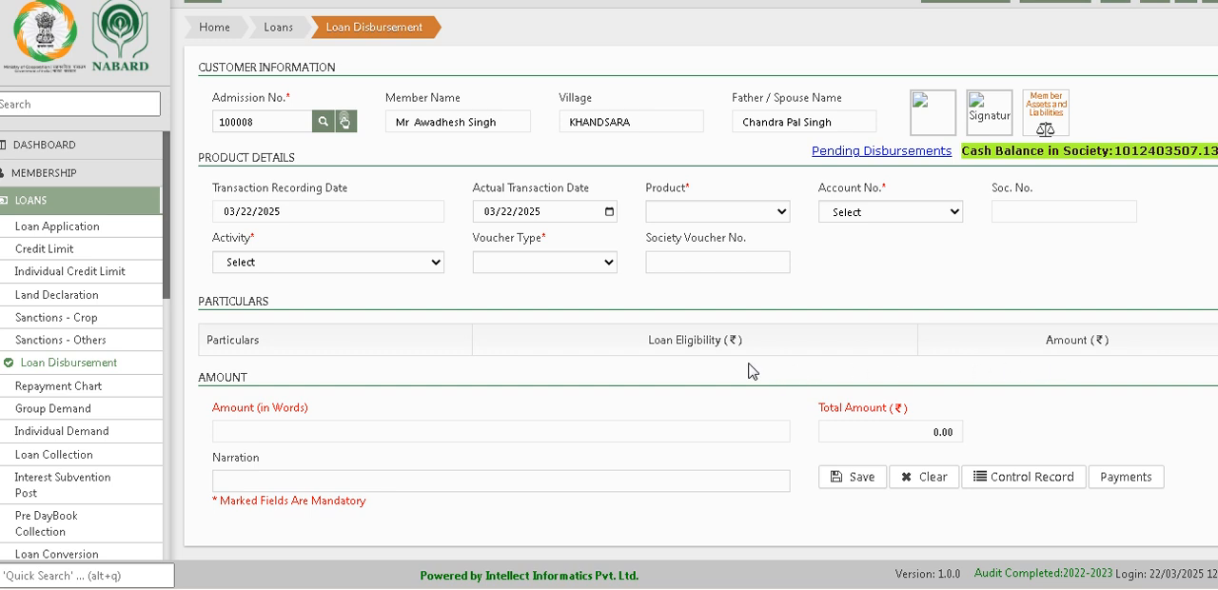
{"action": "left_click_drag", "start_coordinate": [647, 331], "coordinate": [771, 390]}
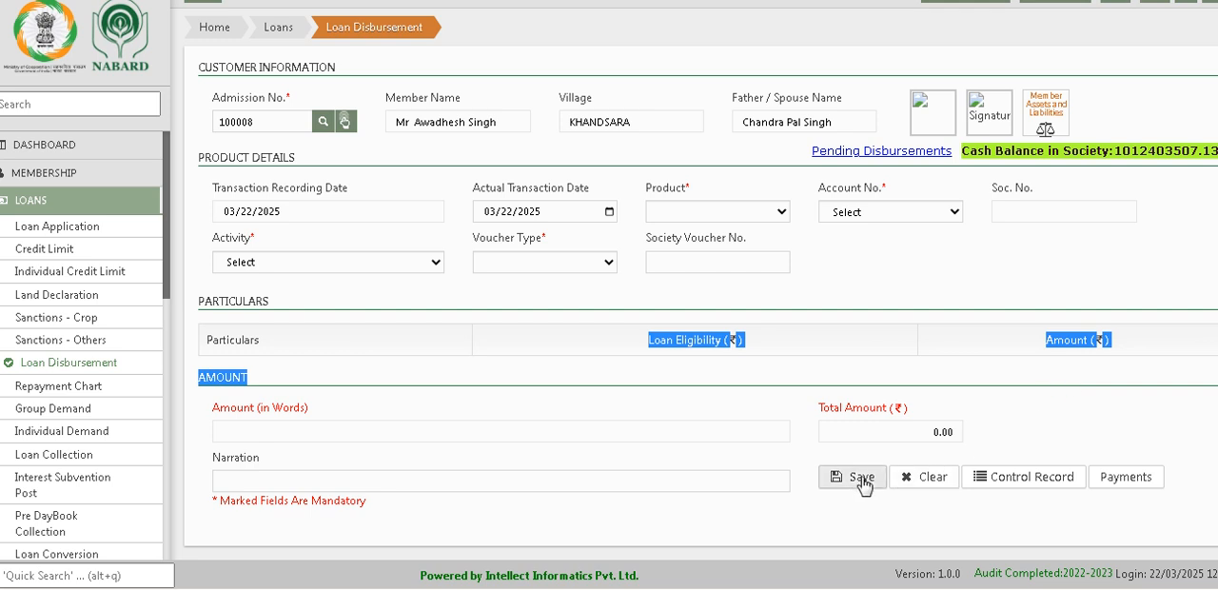
Step: Check the available activity and voucher type choices in the product details of the member's loan disbursement form
{"action": "left_click", "coordinate": [276, 265]}
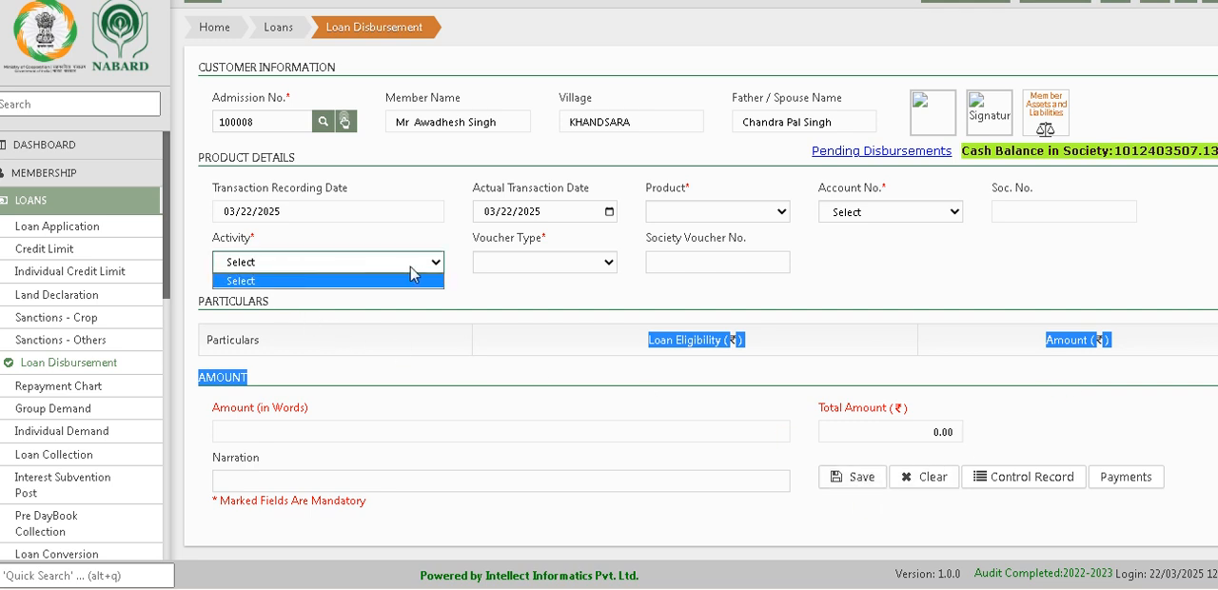
{"action": "left_click", "coordinate": [550, 264]}
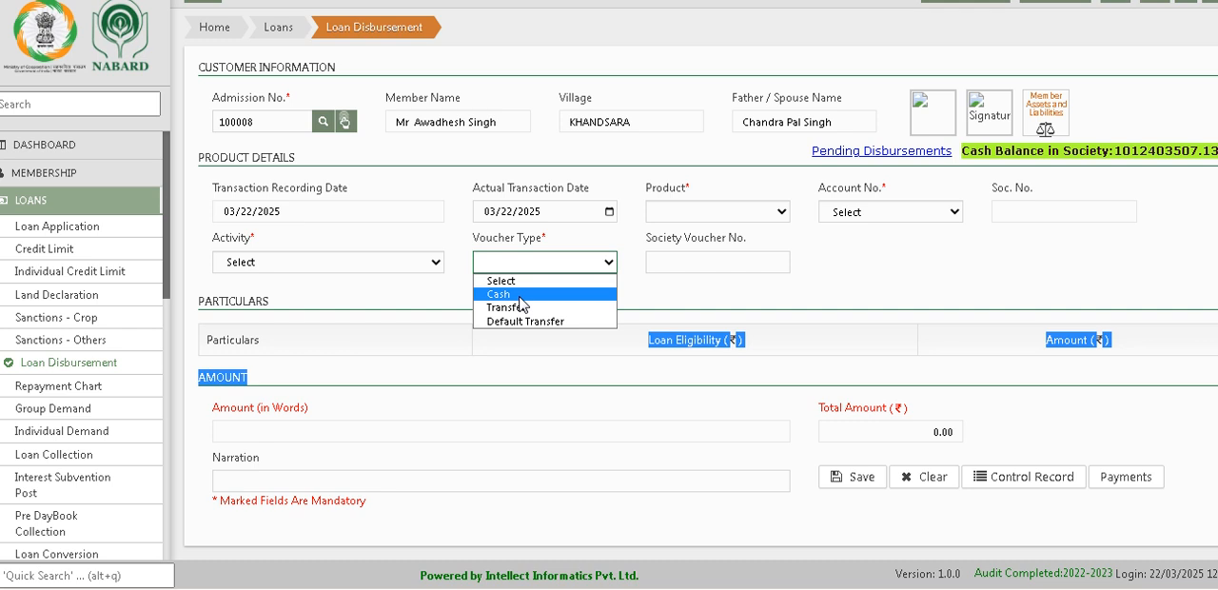
Step: Return to the Loans overview and examine the Demand and Loan Collection options and the remaining stages down to Legal Action
{"action": "left_click", "coordinate": [283, 37]}
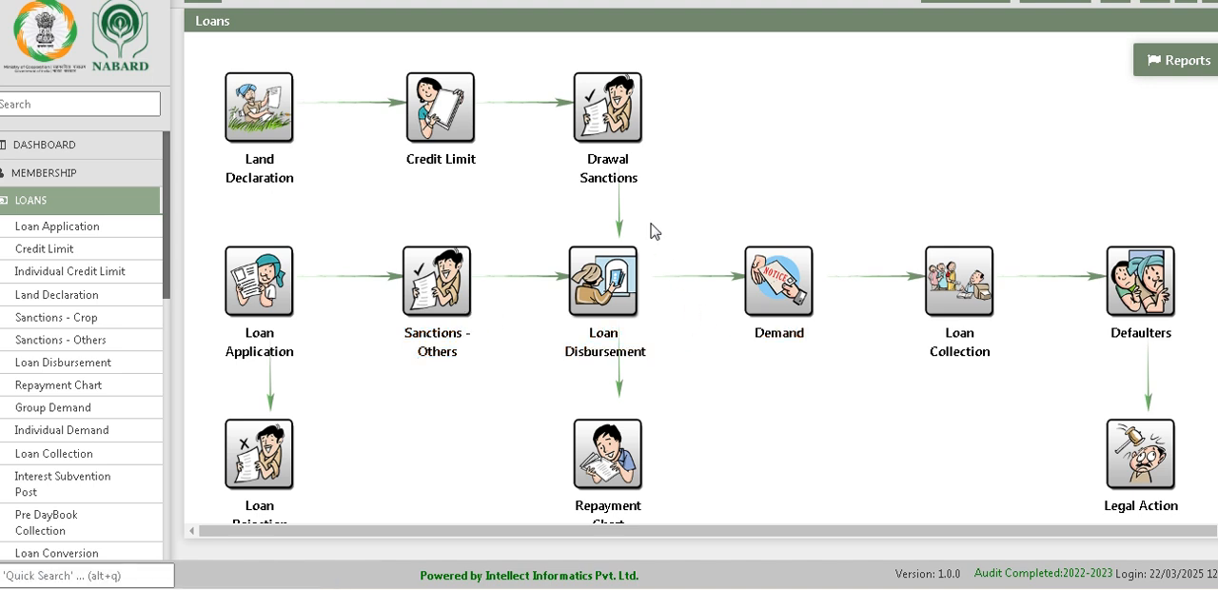
{"action": "left_click", "coordinate": [776, 316]}
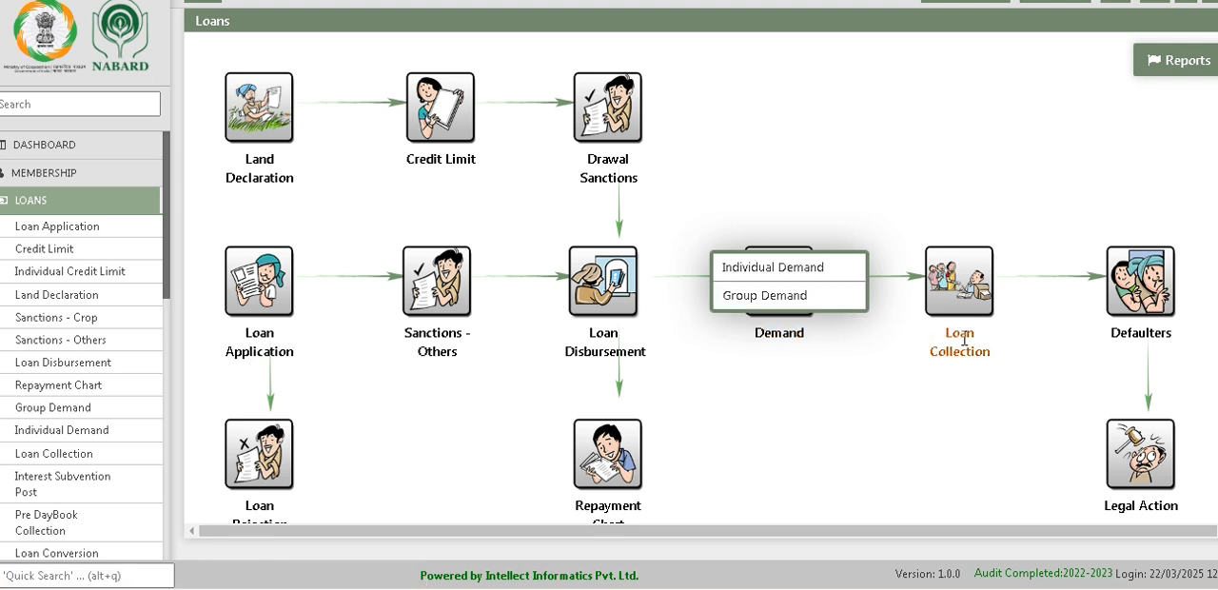
{"action": "mouse_move", "coordinate": [956, 280]}
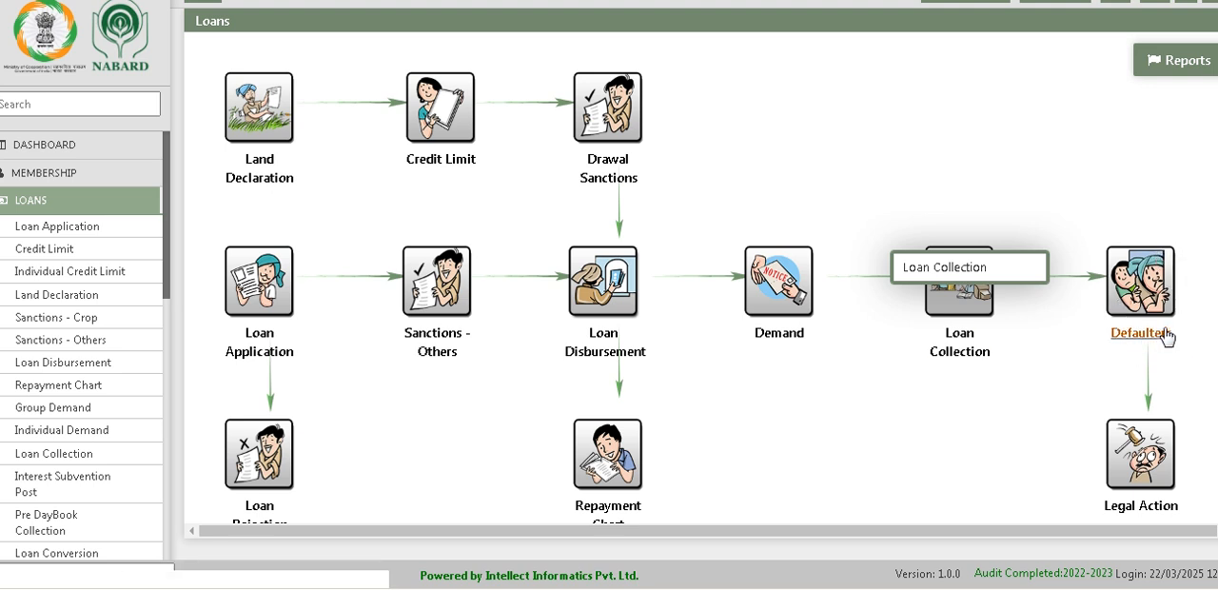
{"action": "scroll", "coordinate": [1134, 481], "scroll_direction": "down", "scroll_amount": 1}
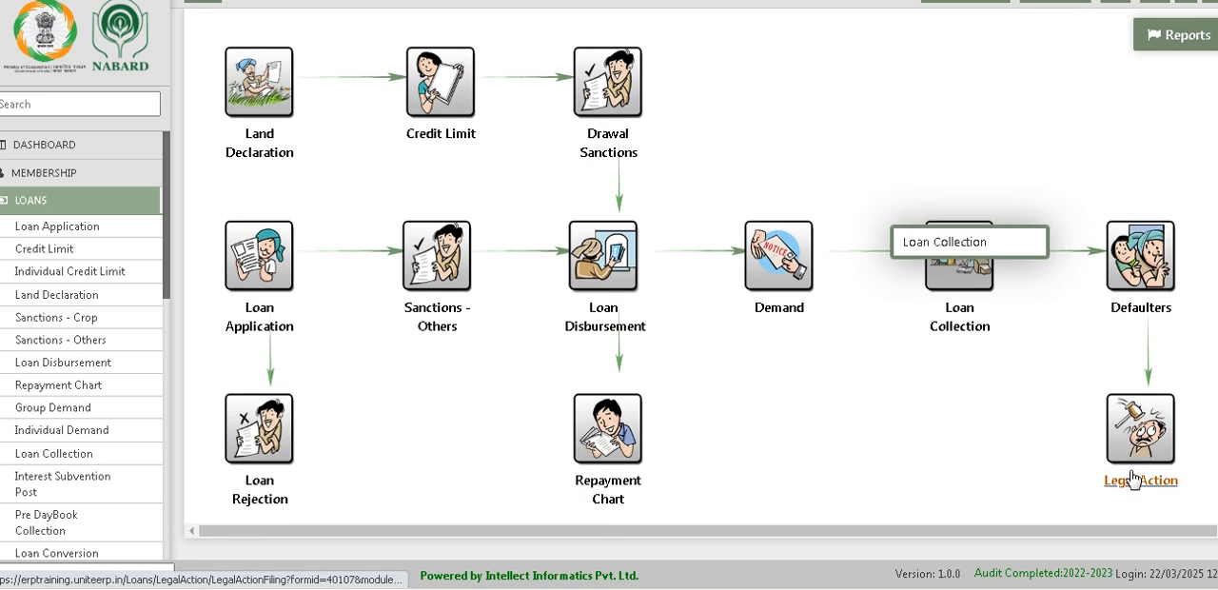